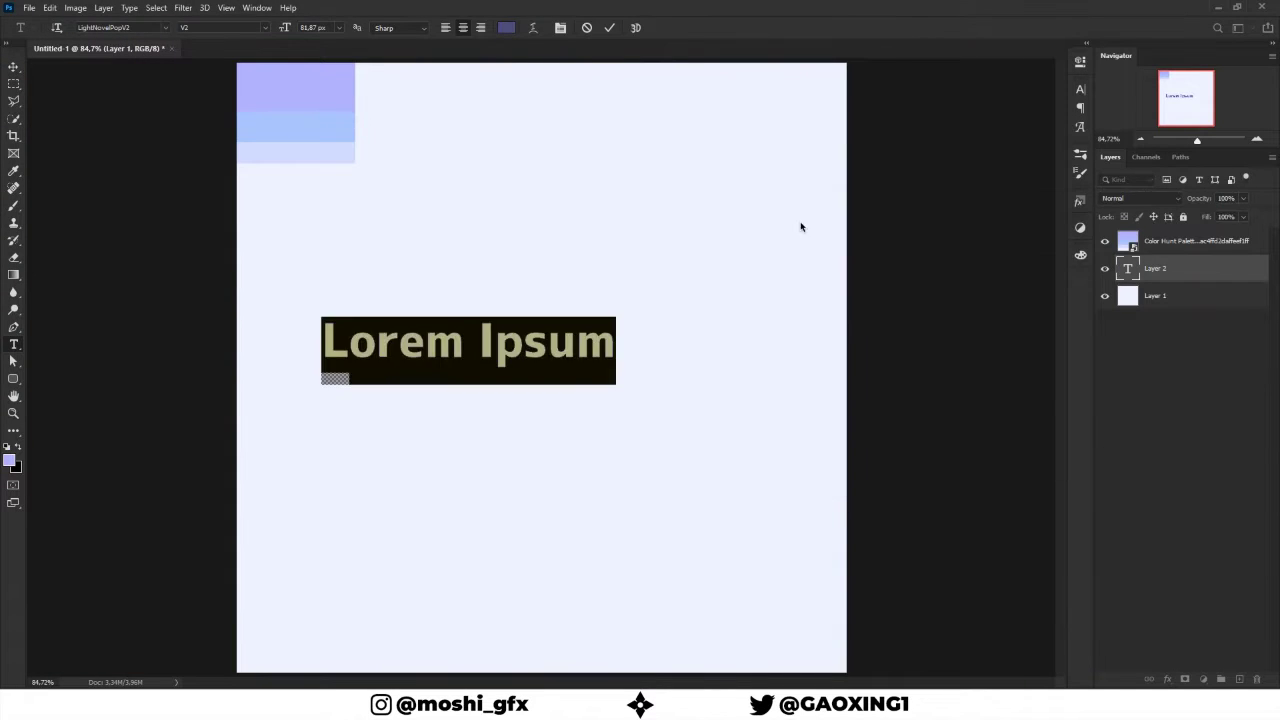
type("雪")
Enlarge the 雪 character's font size from 200 px to 400 px
left_click(339, 27)
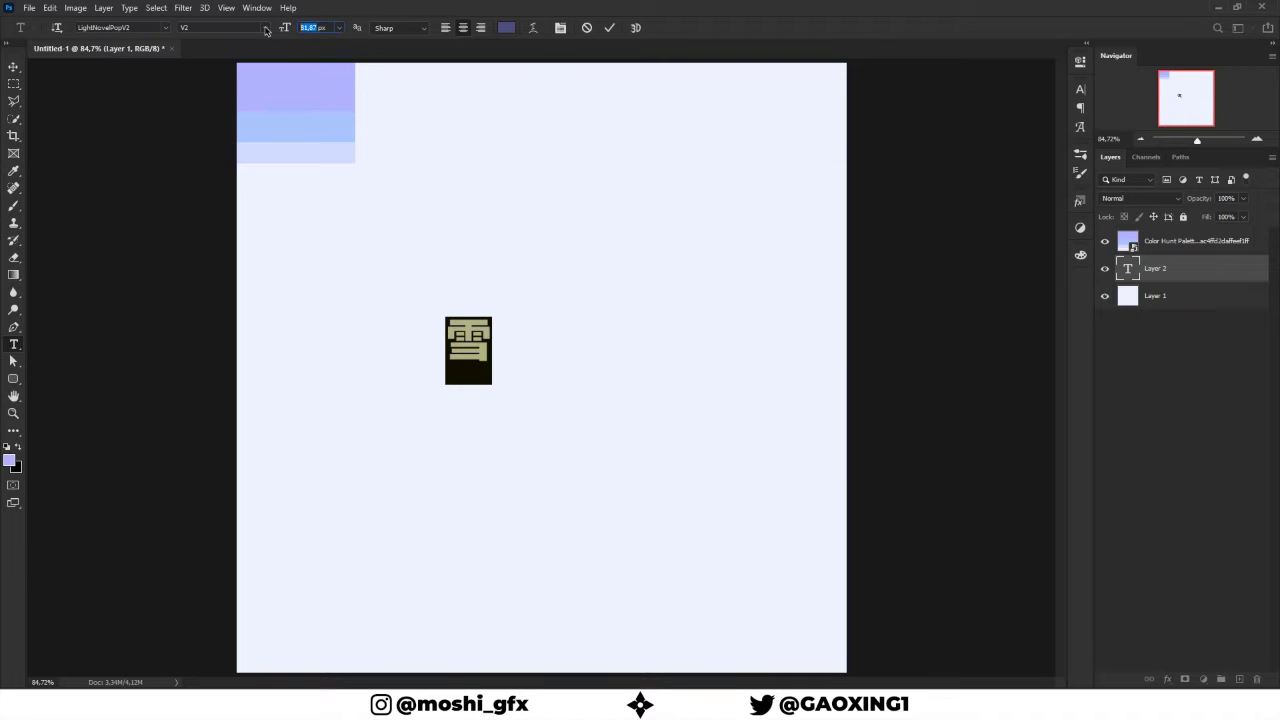
type("200")
key("Return")
type("400")
key("Return")
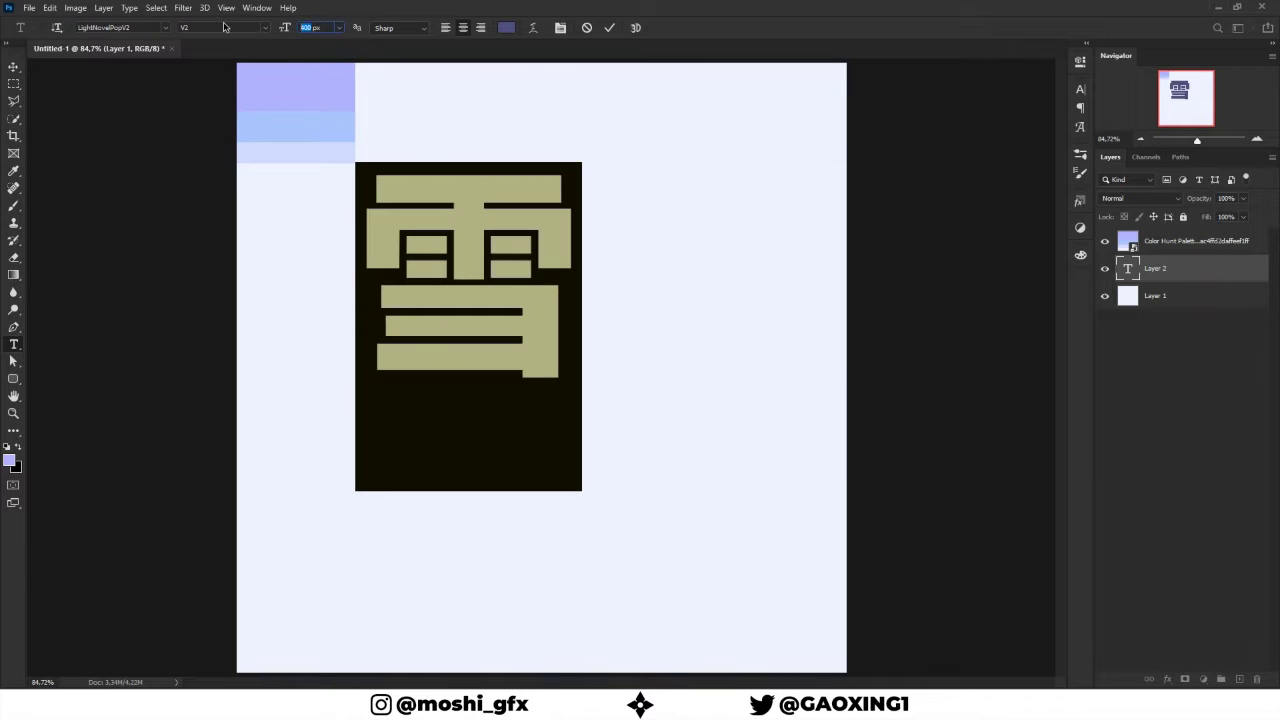
key("Return")
Move the enlarged character down to the page centre with Free Transform
left_click(609, 27)
key("ctrl+t")
mouse_move(543, 366)
left_mouse_down()
mouse_move(591, 294)
mouse_move(647, 409)
mouse_move(646, 446)
left_mouse_up()
key("Return")
Show rulers, add a guide across the page centre, and lock the guides
key("ctrl+r")
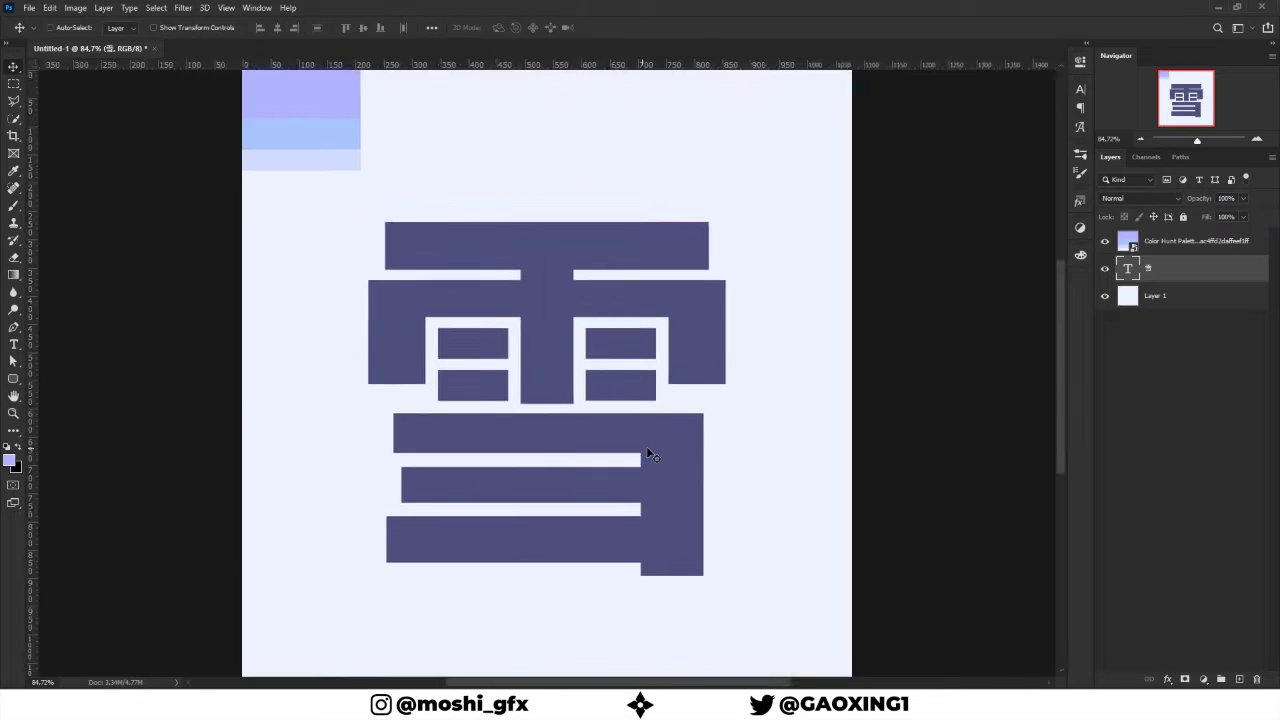
key("ctrl+0")
left_click_drag(600, 64, 411, 373)
left_click(226, 7)
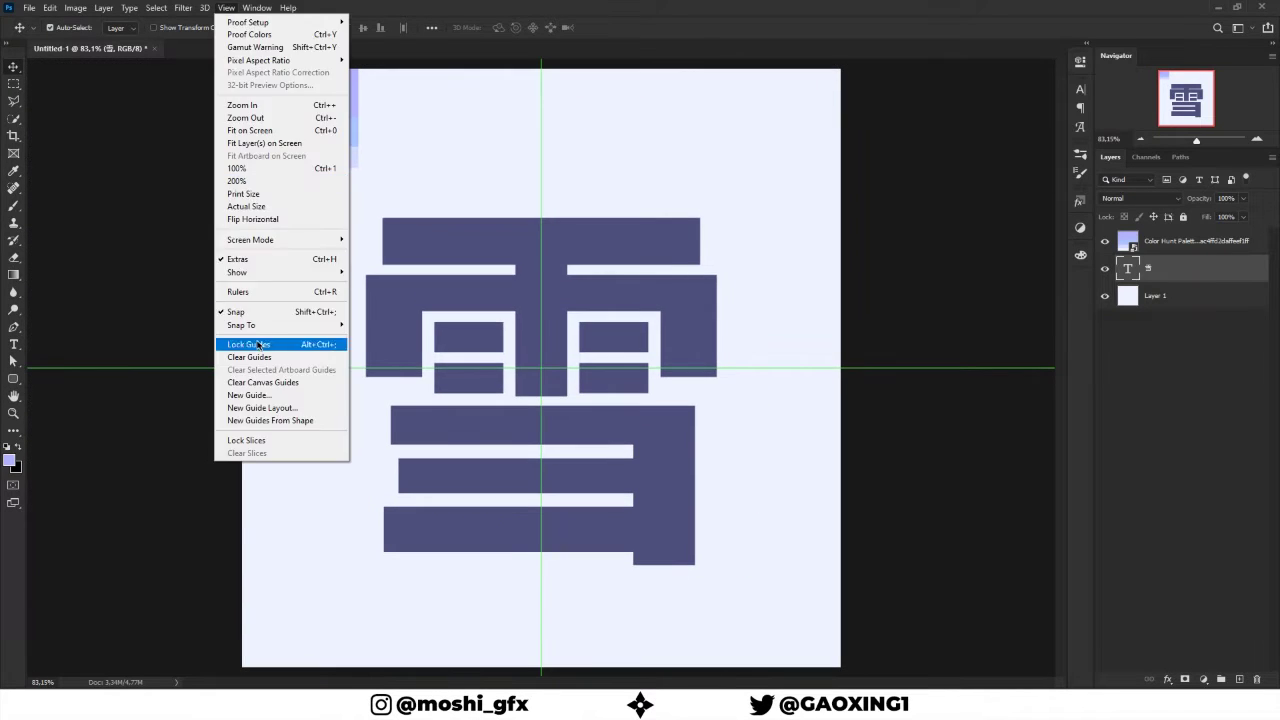
left_click(250, 337)
Add Stroke and Drop Shadow effects to the character with a light purple outline
double_click(1187, 273)
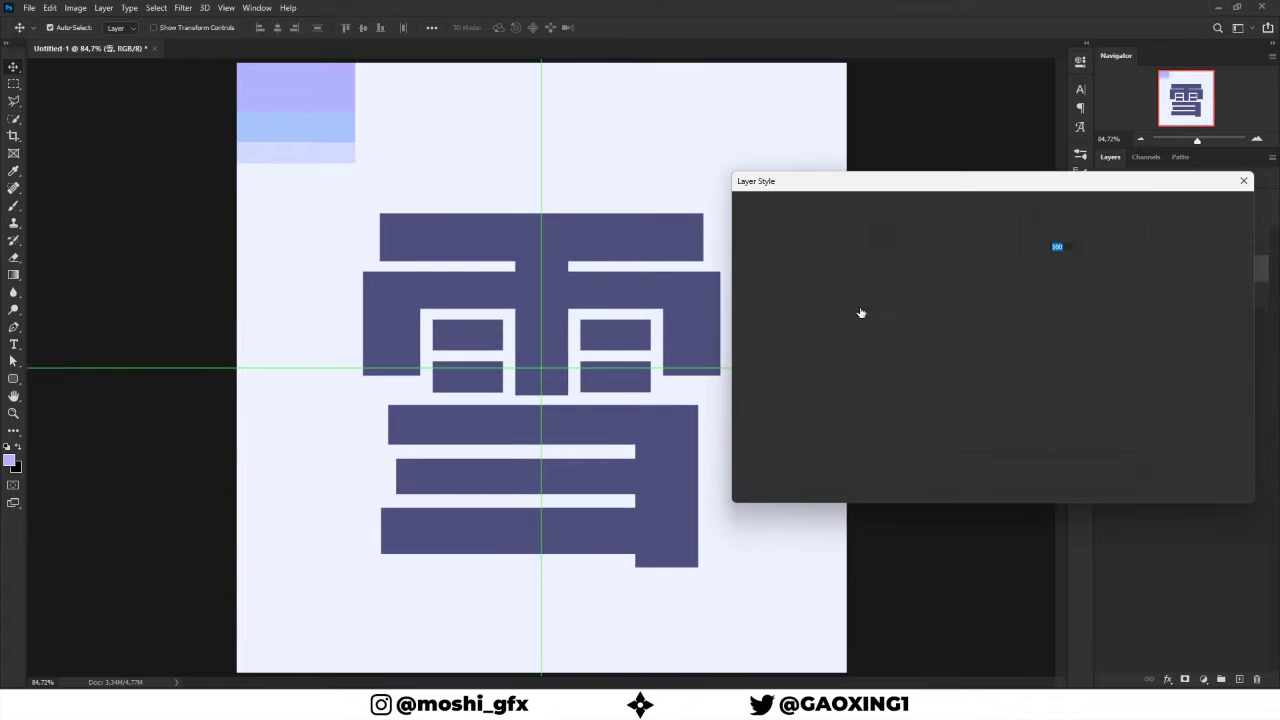
left_click(790, 428)
left_click(766, 286)
left_click(948, 330)
left_click(334, 103)
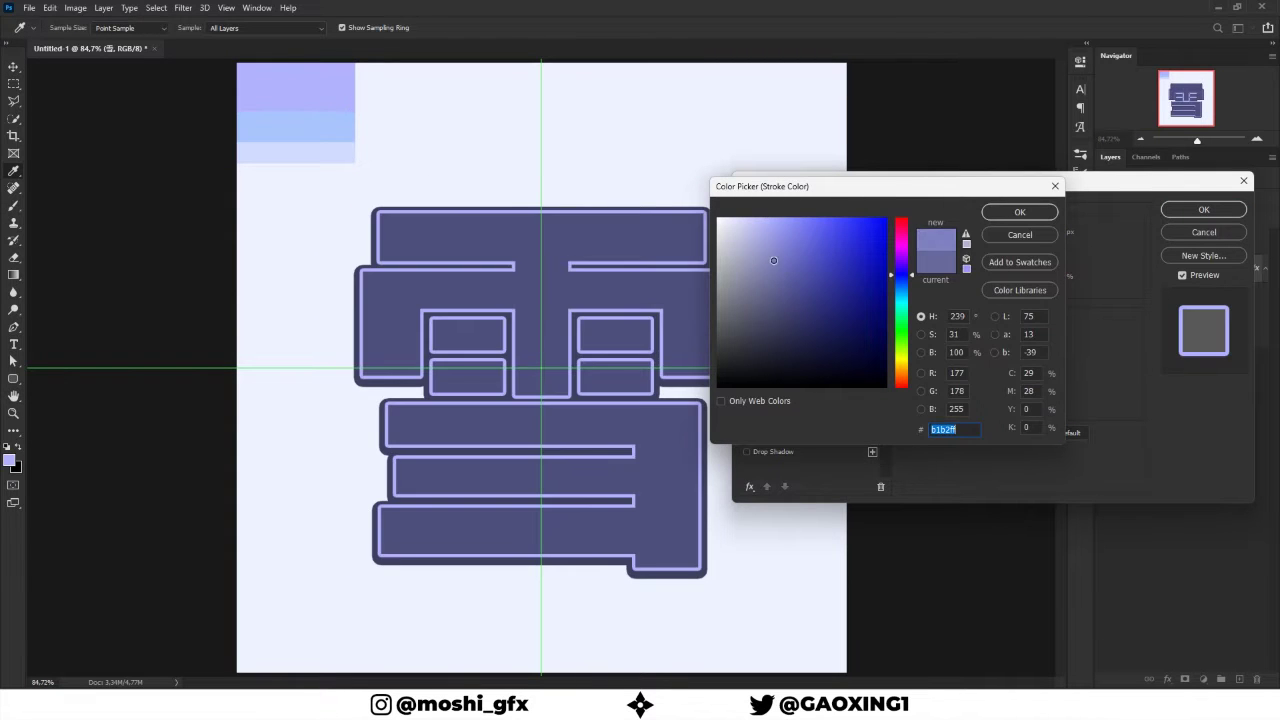
Set the drop shadow colour to a light purple sampled from the canvas
left_click(1019, 211)
left_click(1057, 240)
left_click(334, 103)
left_click(1019, 211)
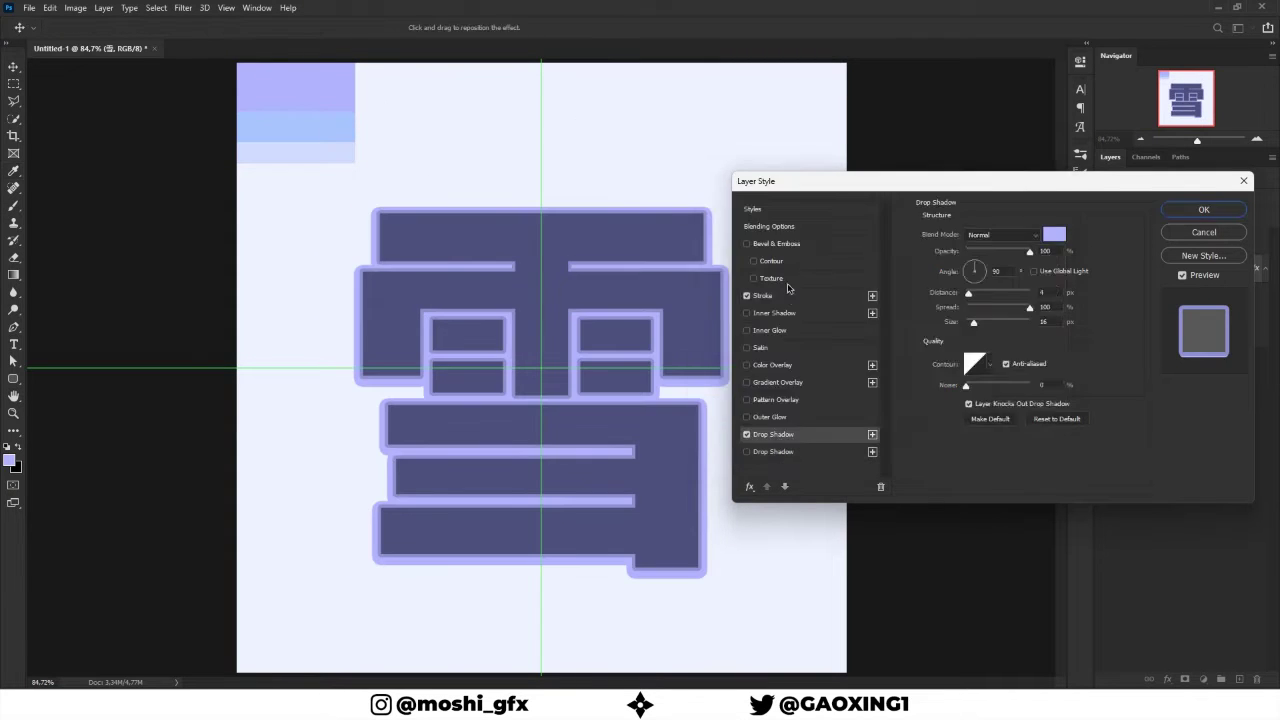
left_click(1053, 240)
left_click(338, 130)
left_click(1019, 211)
left_click(1053, 240)
left_click(1019, 211)
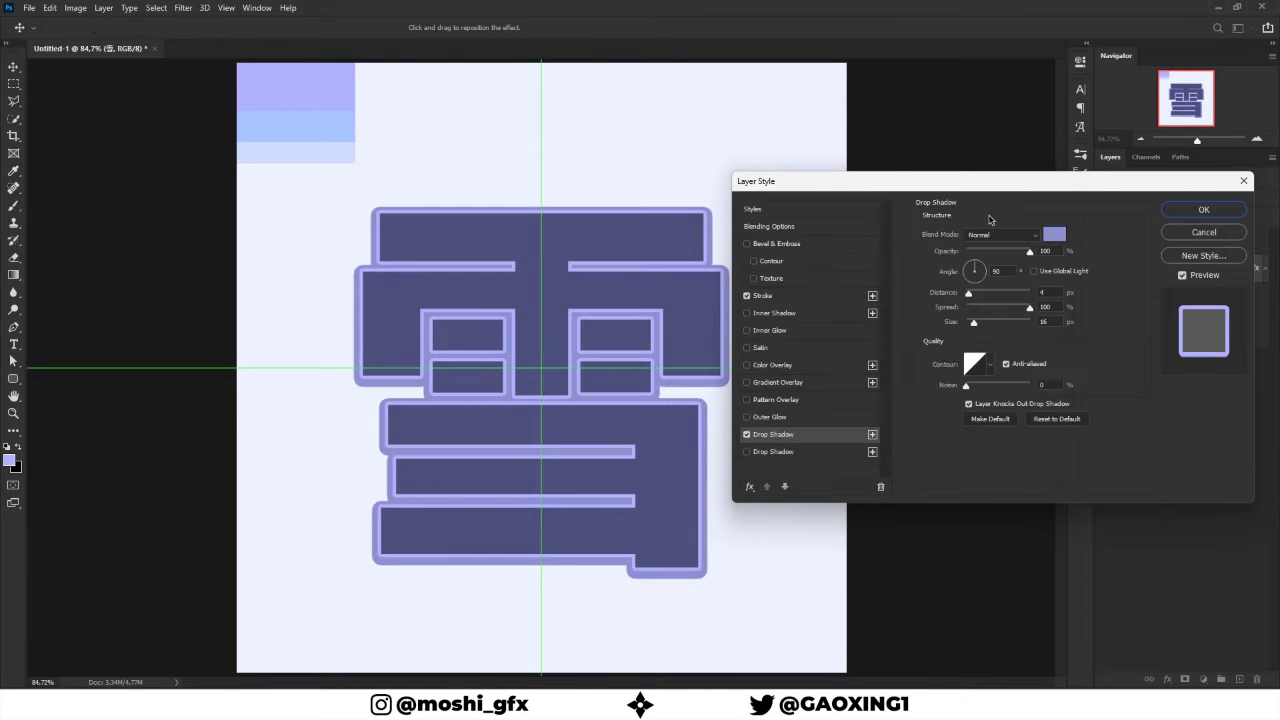
Add a light blue Color Overlay to the character
left_click(760, 363)
left_click(1054, 238)
left_click(314, 134)
left_click(825, 231)
left_click(875, 222)
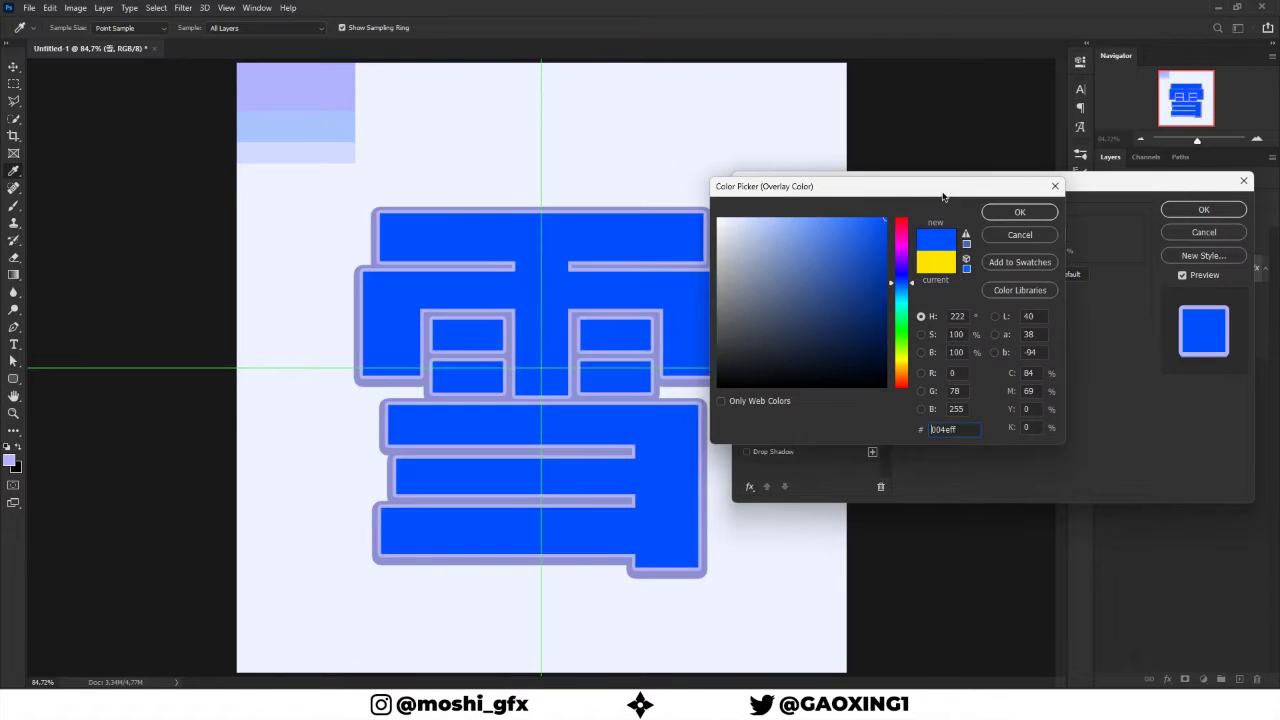
left_click(814, 214)
Add a dark purple drop shadow, adjust the outline thickness, and apply the effects
left_click(1019, 211)
left_click(790, 436)
left_click(1054, 238)
left_click(777, 312)
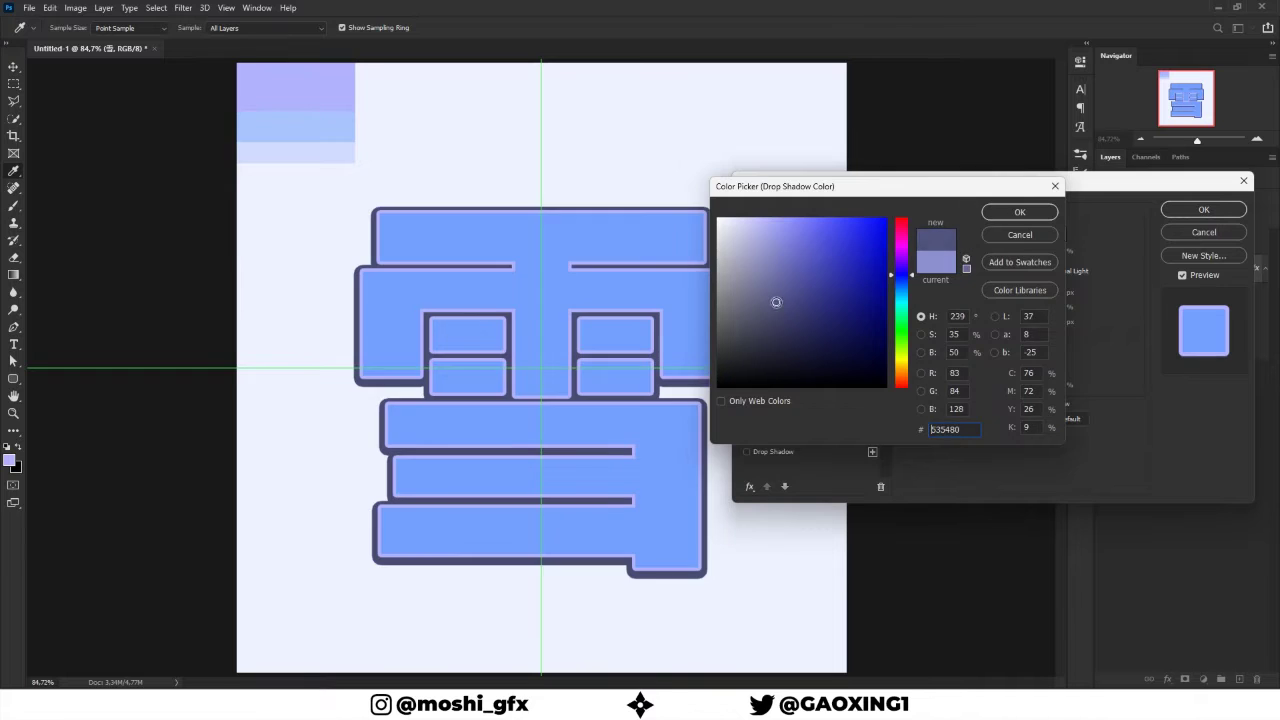
left_click(1019, 211)
left_click(762, 295)
double_click(1045, 232)
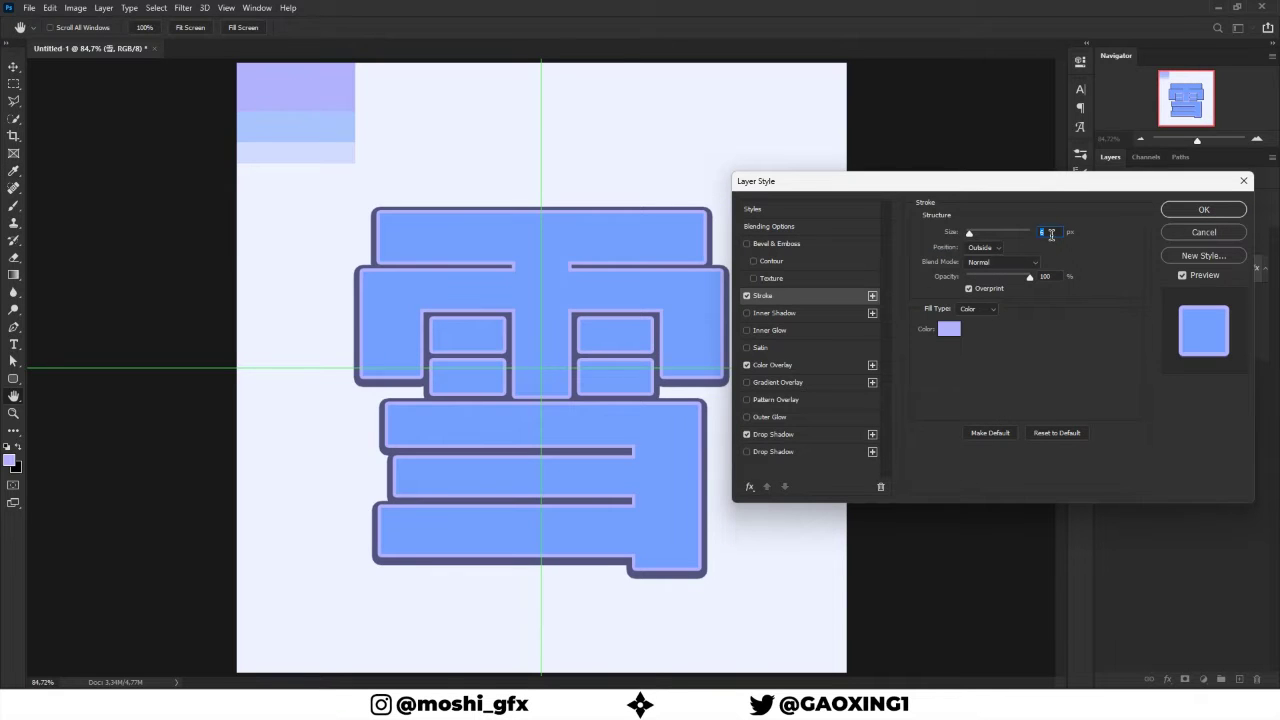
key("Return")
Adjust the second drop shadow, then fill the background layer with light blue
left_click(1262, 270)
scroll(557, 332, "down", 1)
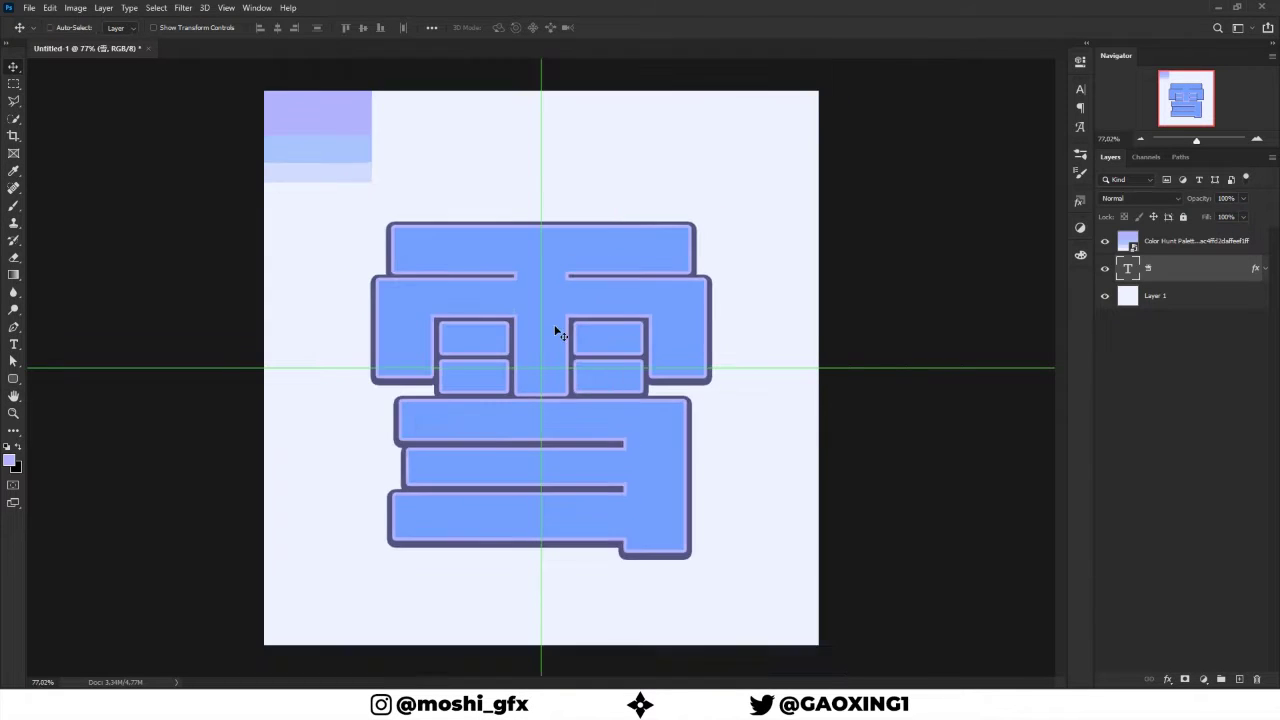
scroll(352, 390, "up", 1)
double_click(1187, 268)
left_click(853, 451)
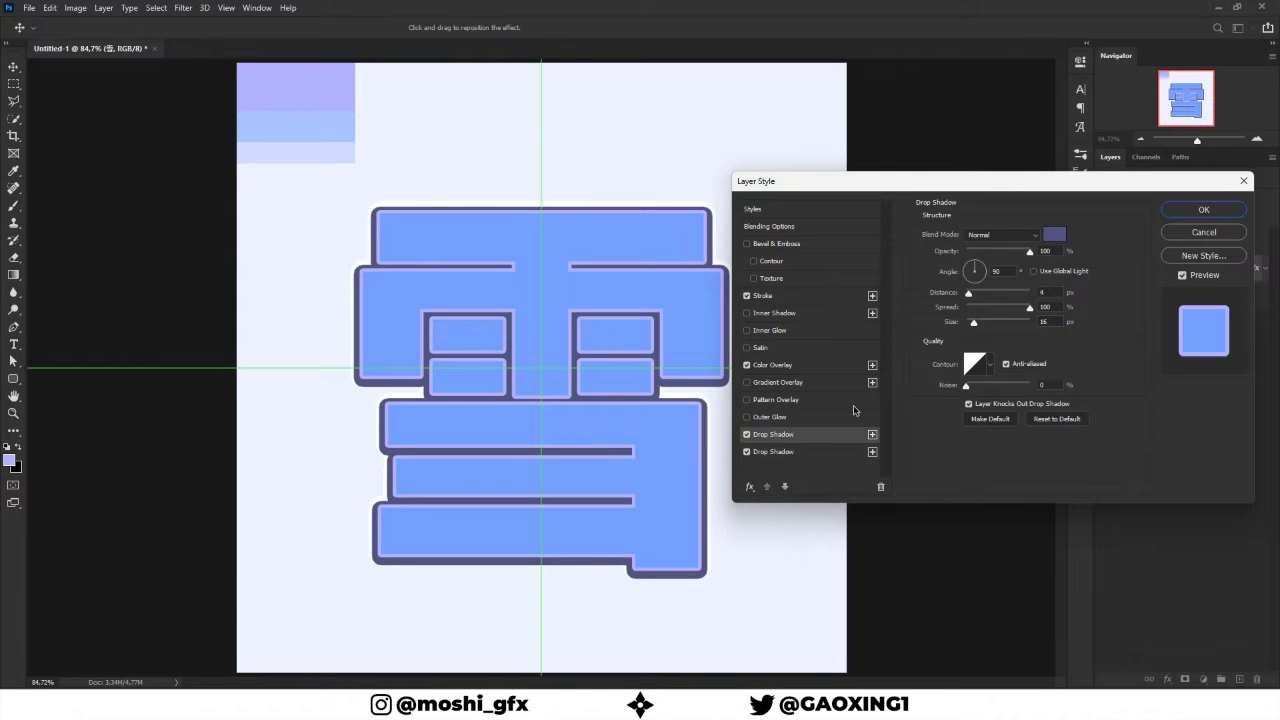
key("Return")
key("alt+BackSpace")
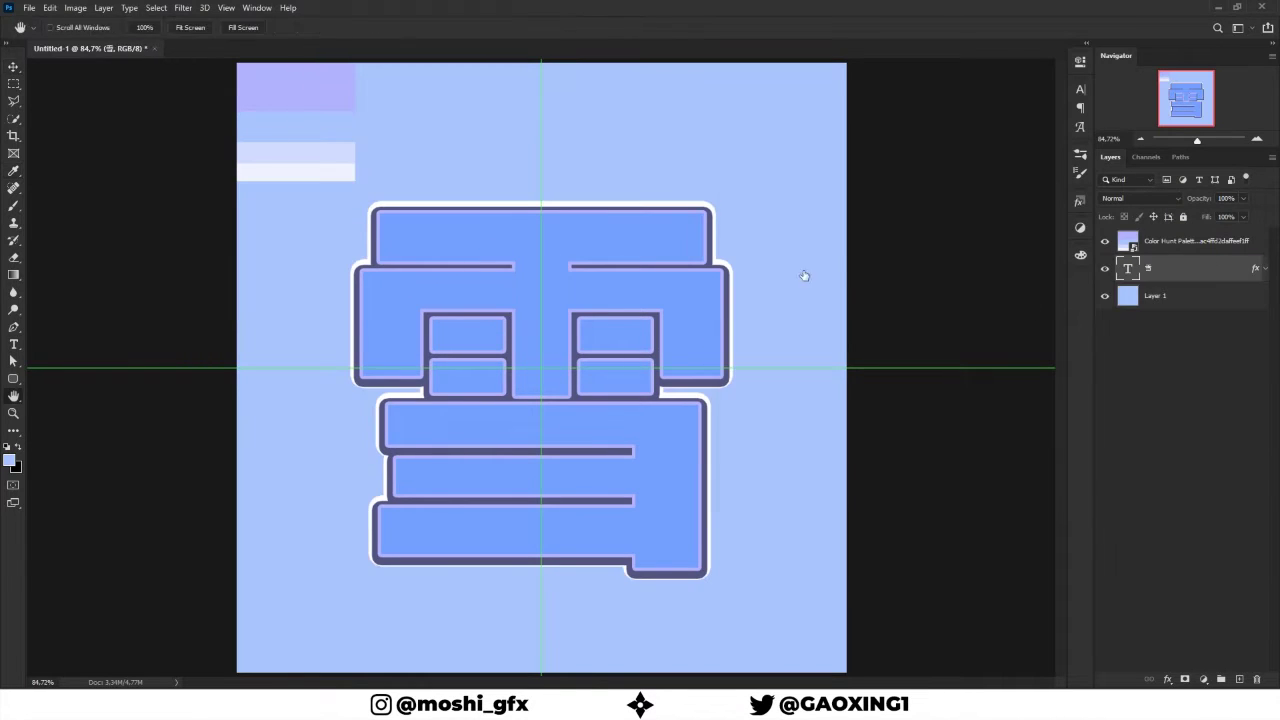
Set the second drop shadow's size to 22 px and choose a new contour preset
double_click(1187, 268)
left_click(1058, 321)
key("Up")
key("Up")
key("Up")
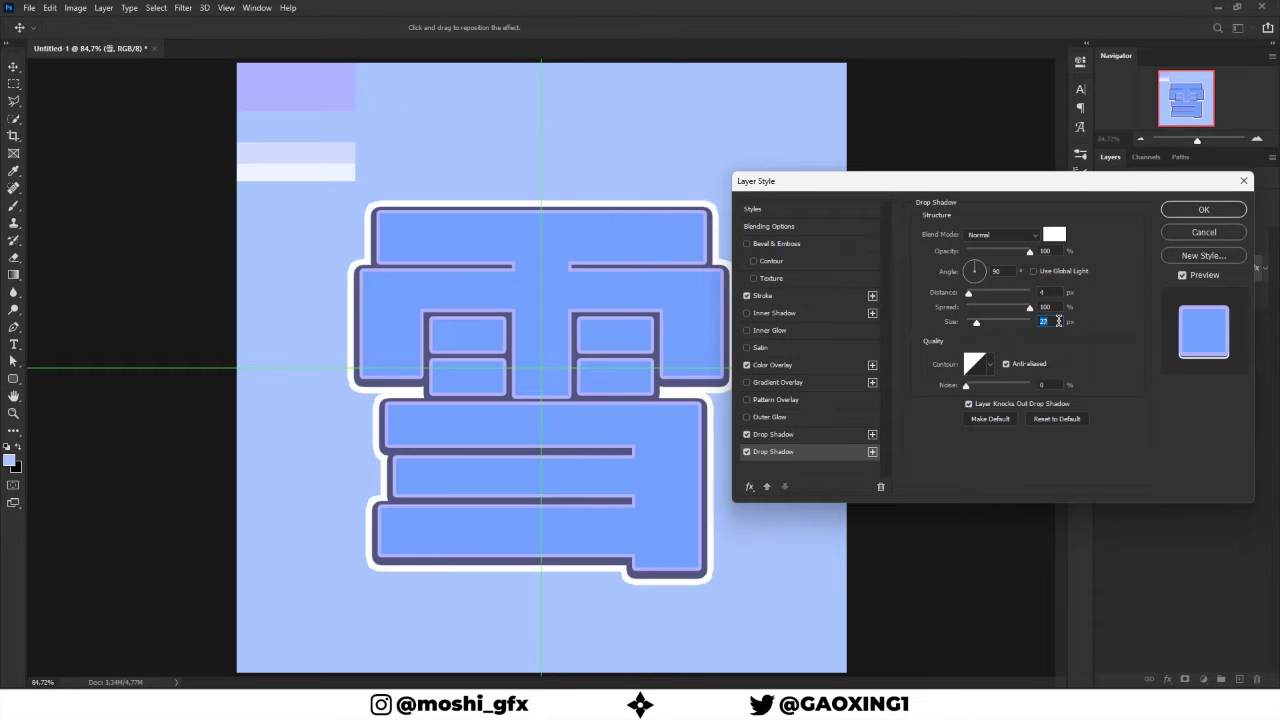
left_click(974, 363)
key("Escape")
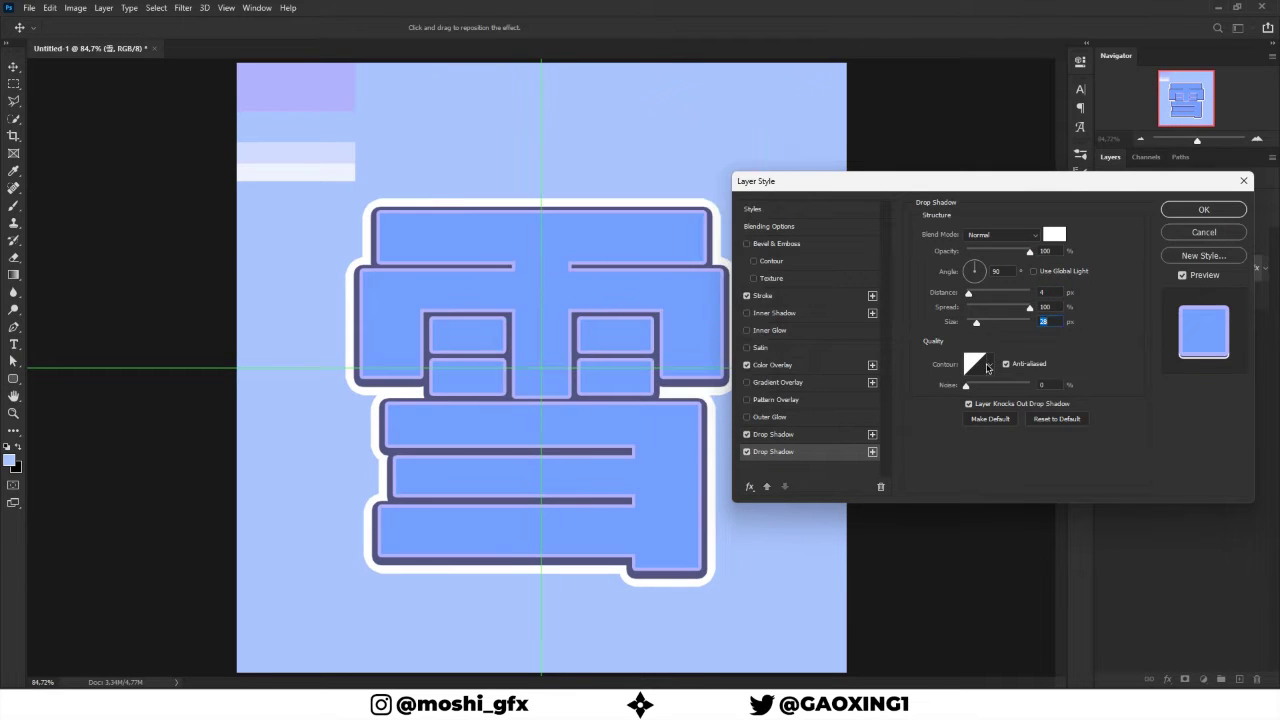
left_click(989, 365)
left_click(962, 395)
left_click(973, 417)
left_click(908, 417)
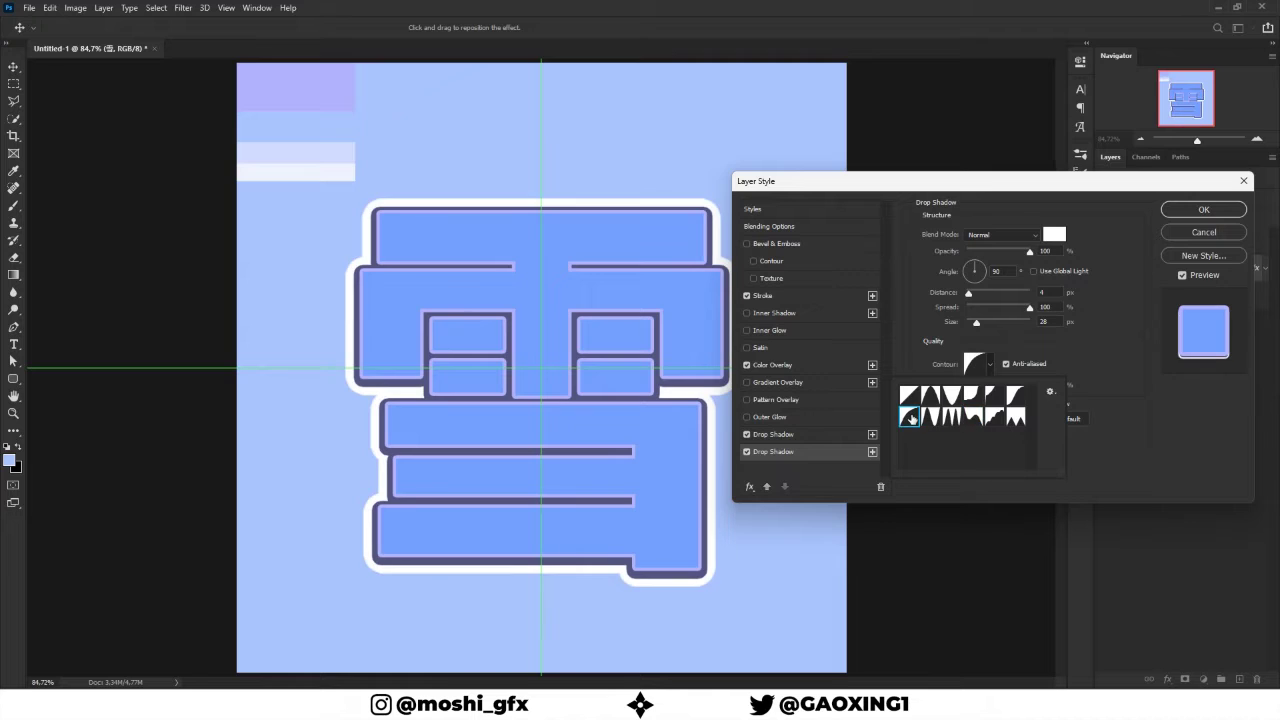
left_click(1094, 390)
Set the shadow distance to 0 px and apply the effects
key("Down")
key("Down")
key("Down")
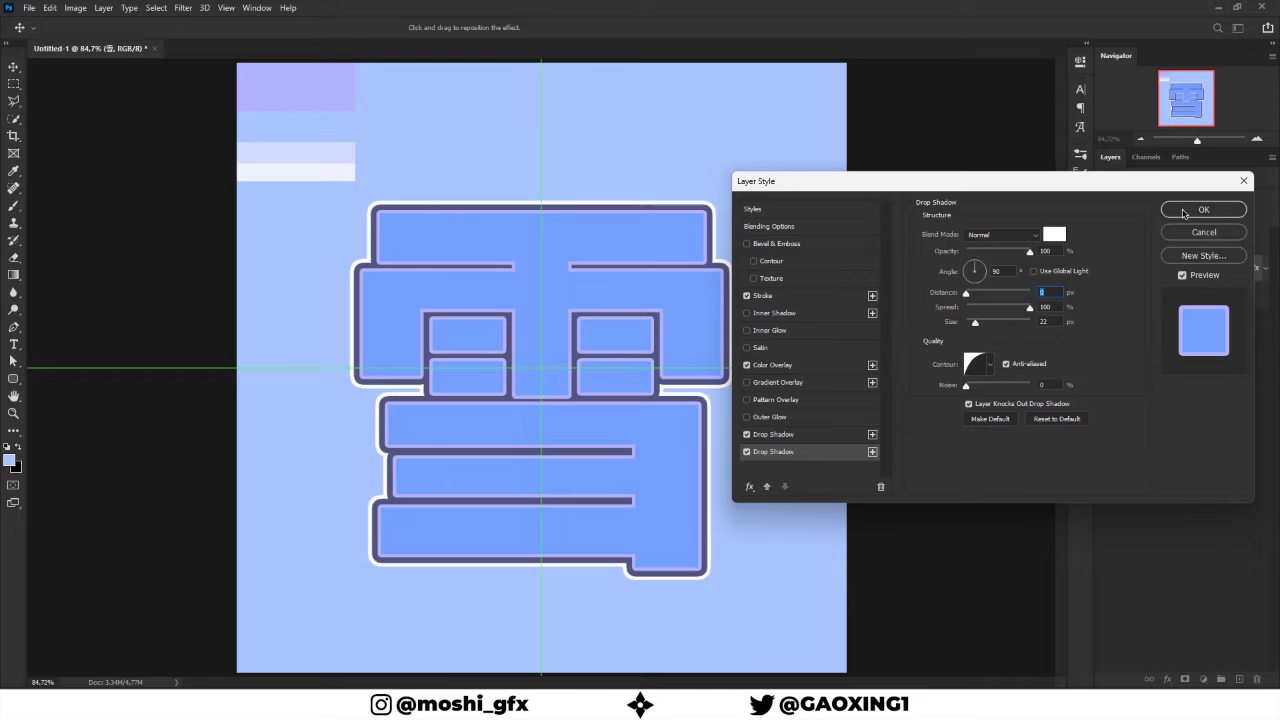
left_click(746, 365)
key("Return")
left_click(506, 27)
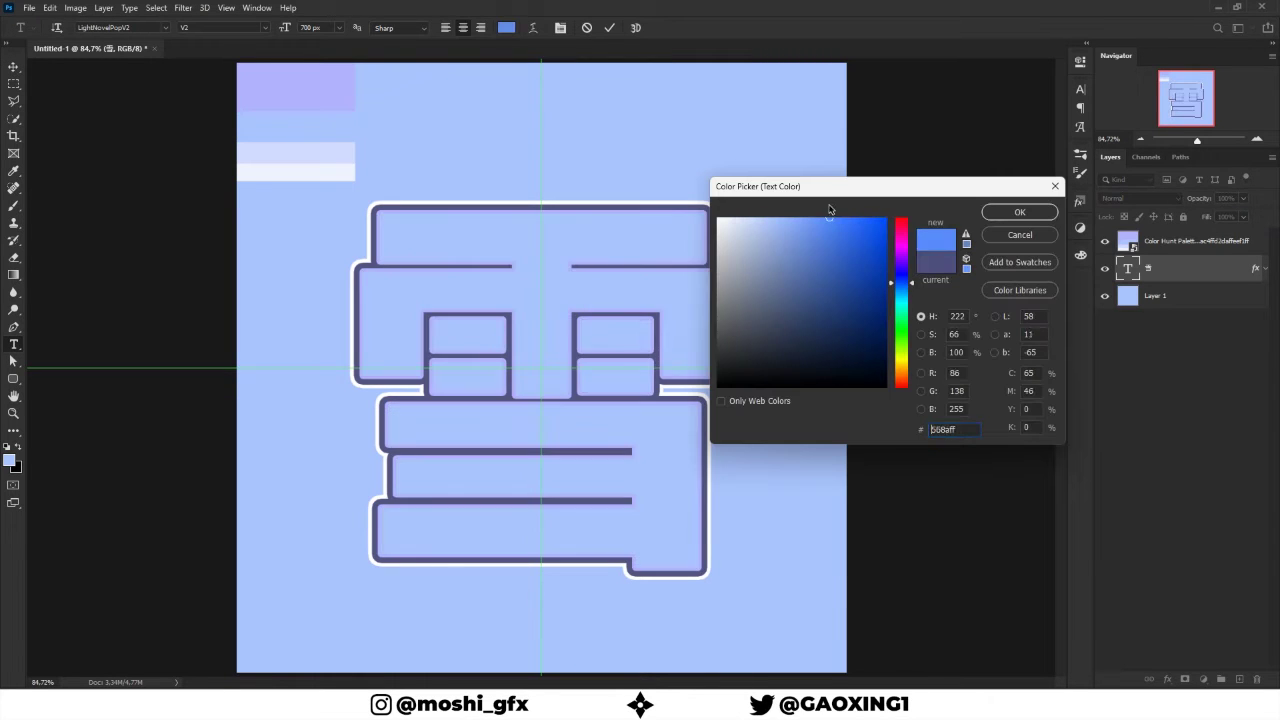
Give the character a pale fill, duplicate its layer, and hide the original
left_click(338, 152)
key("Return")
key("ctrl+Return")
key("v")
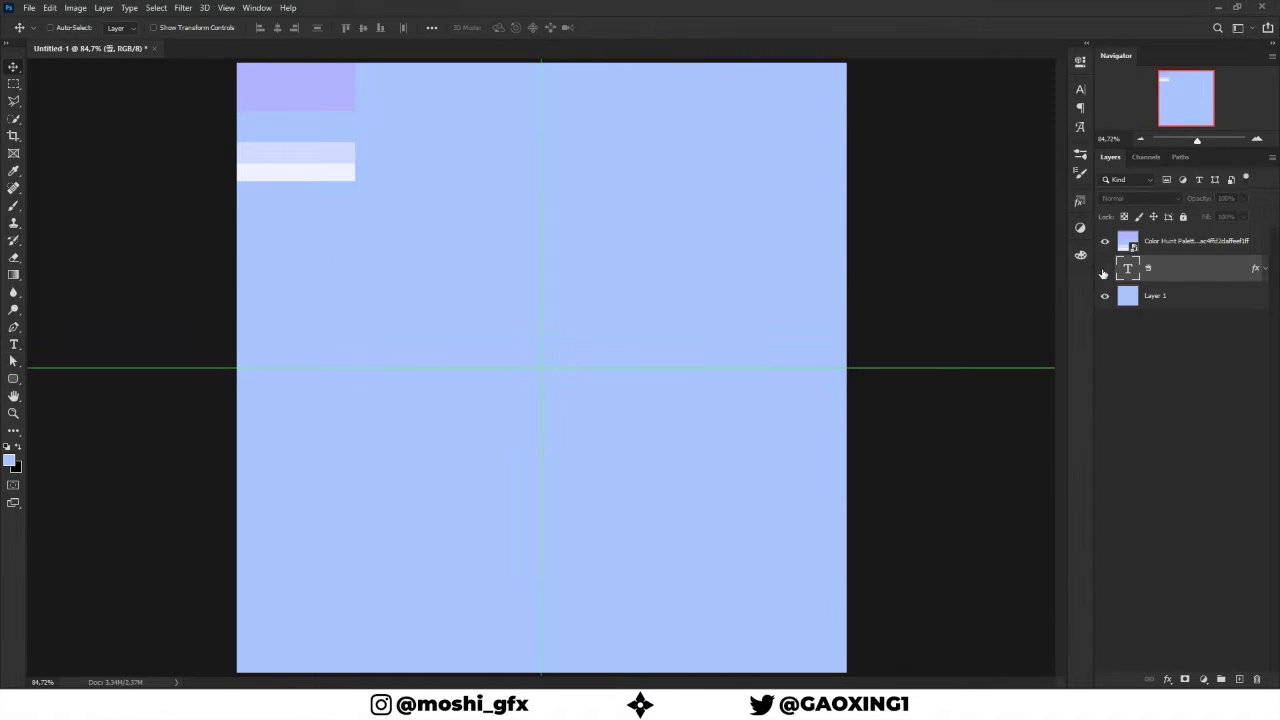
key("ctrl+j")
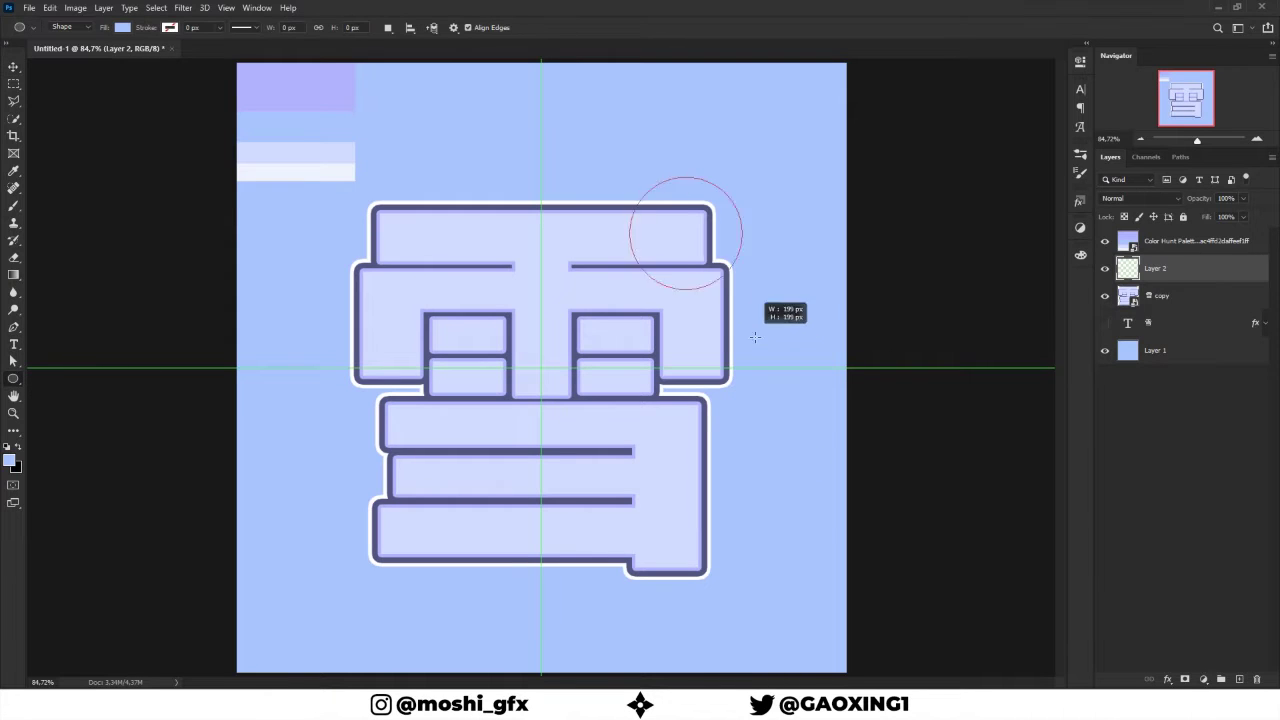
Draw a radial gradient circle at the upper right and clip it inside the character copy
left_click_drag(754, 337, 797, 344)
left_click(893, 162)
left_click(935, 237)
key("v")
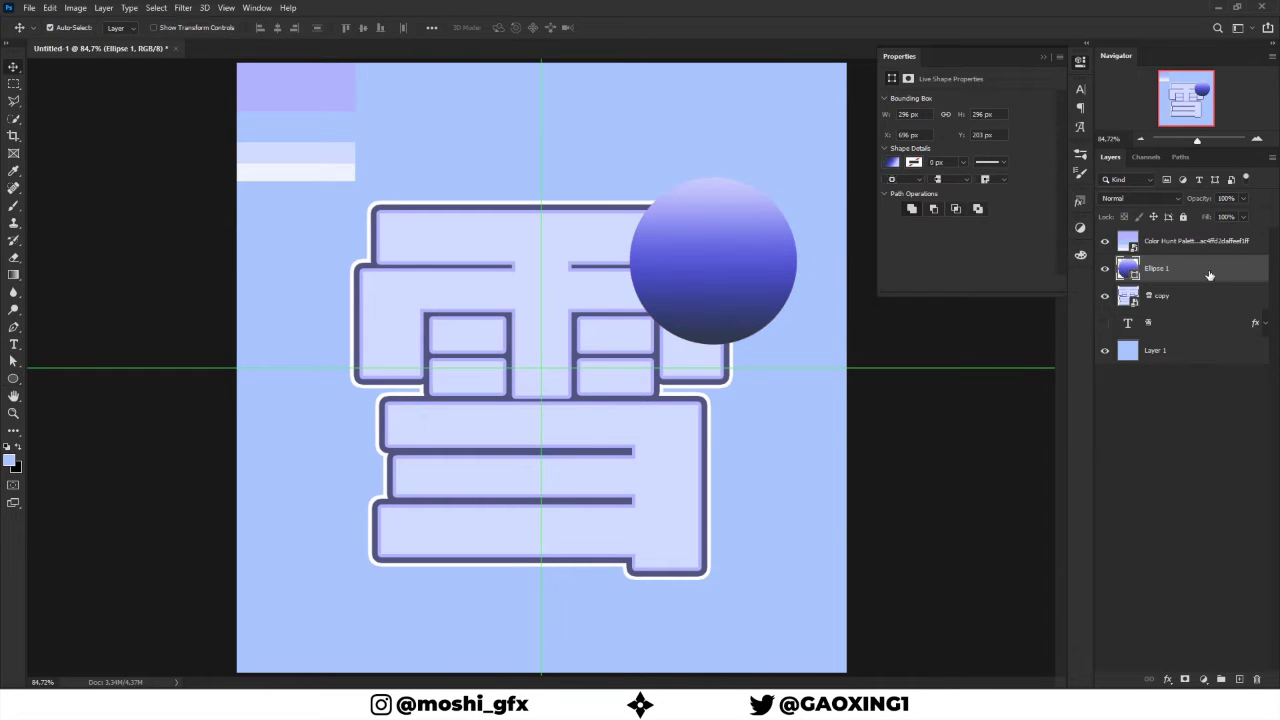
left_click(893, 162)
left_click(940, 384)
key("Return")
left_click(1122, 285, "alt")
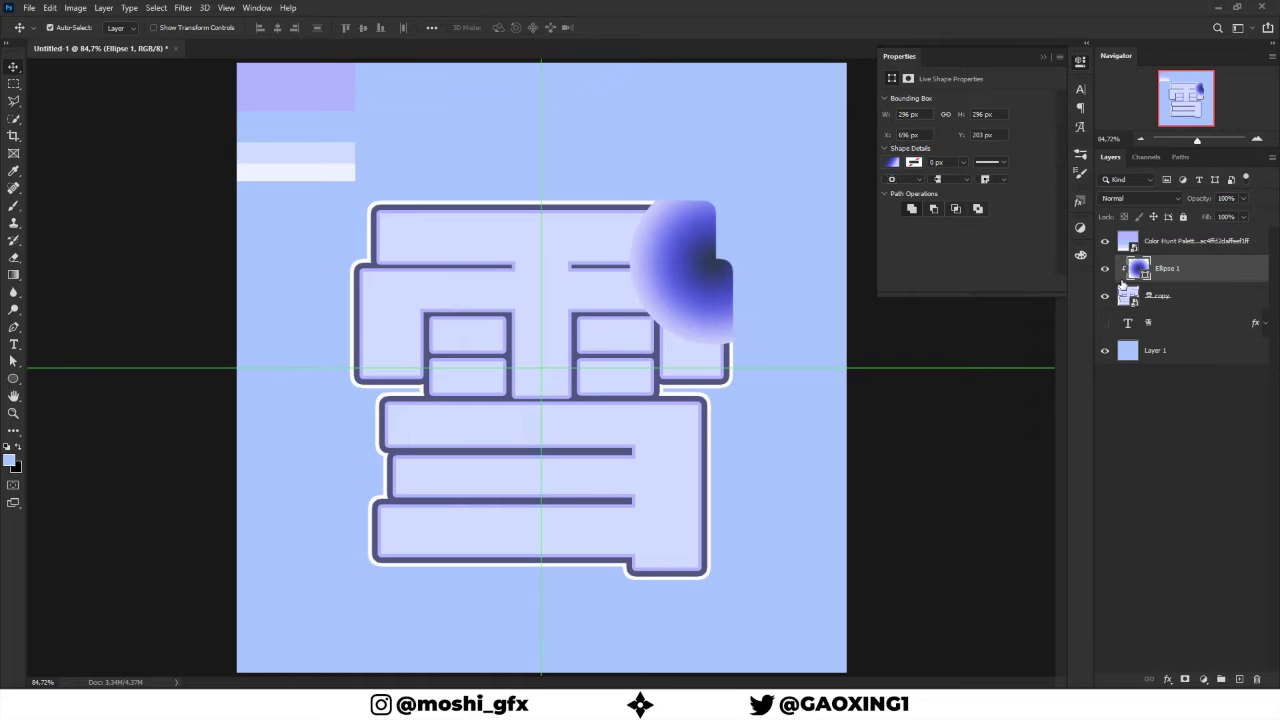
Duplicate the original character above the circle with Fill at 0%
left_click(1178, 325)
key("ctrl+j")
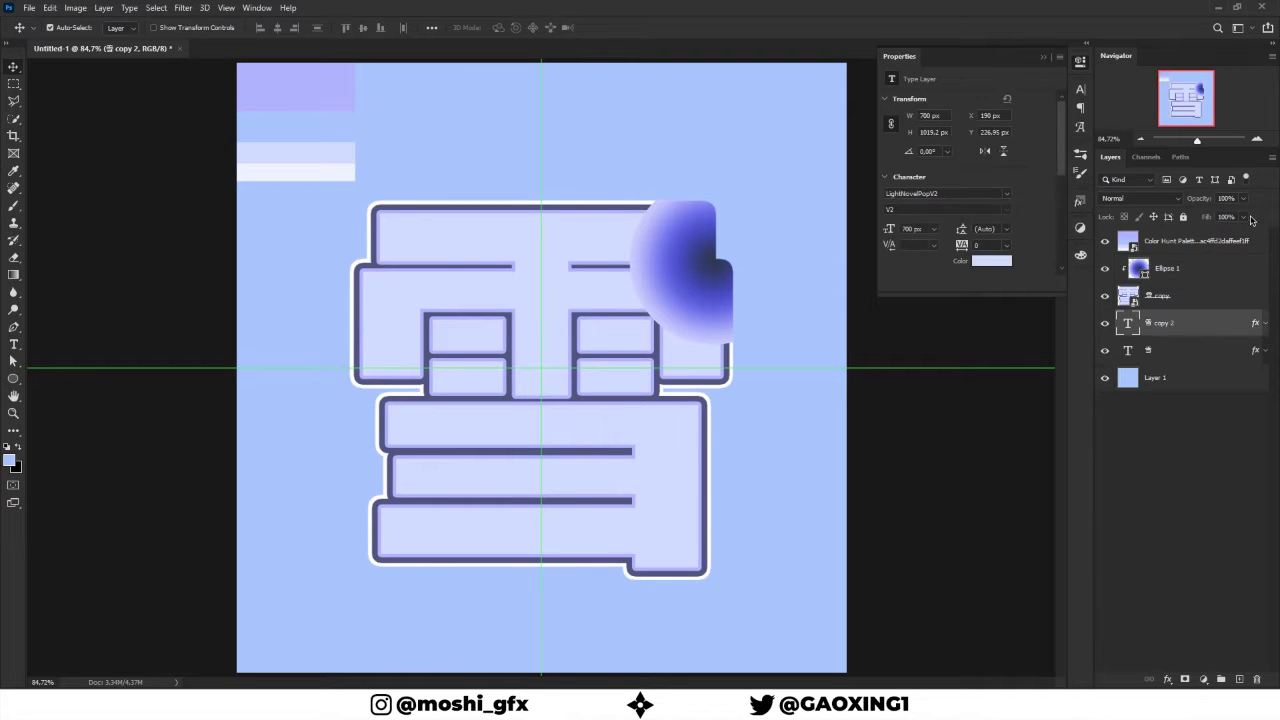
key("ctrl+bracketright")
key("shift+0")
key("shift+0")
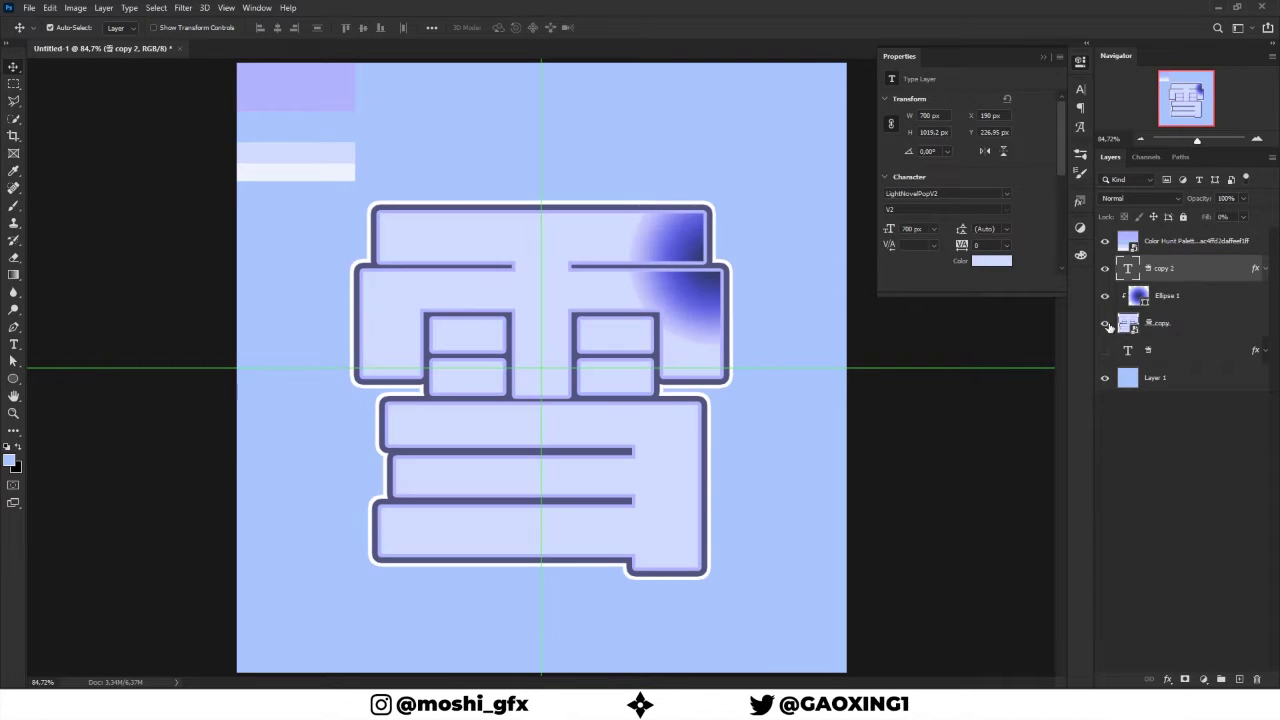
Duplicate the gradient circle and give the copy a darker linear gradient
key("ctrl+j")
left_click(893, 162)
left_click(940, 384)
key("Return")
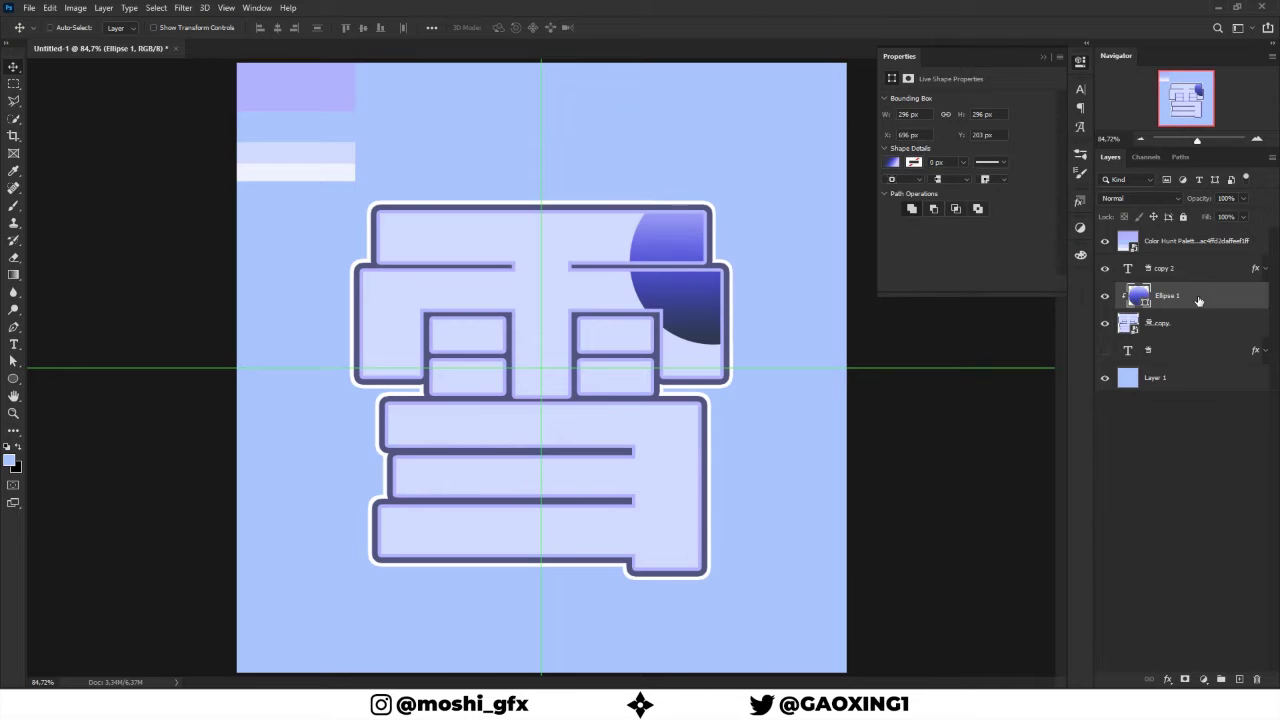
left_click(893, 162)
Reposition the circle copy, then duplicate it as a larger lower-left circle
key("Return")
key("ctrl+t")
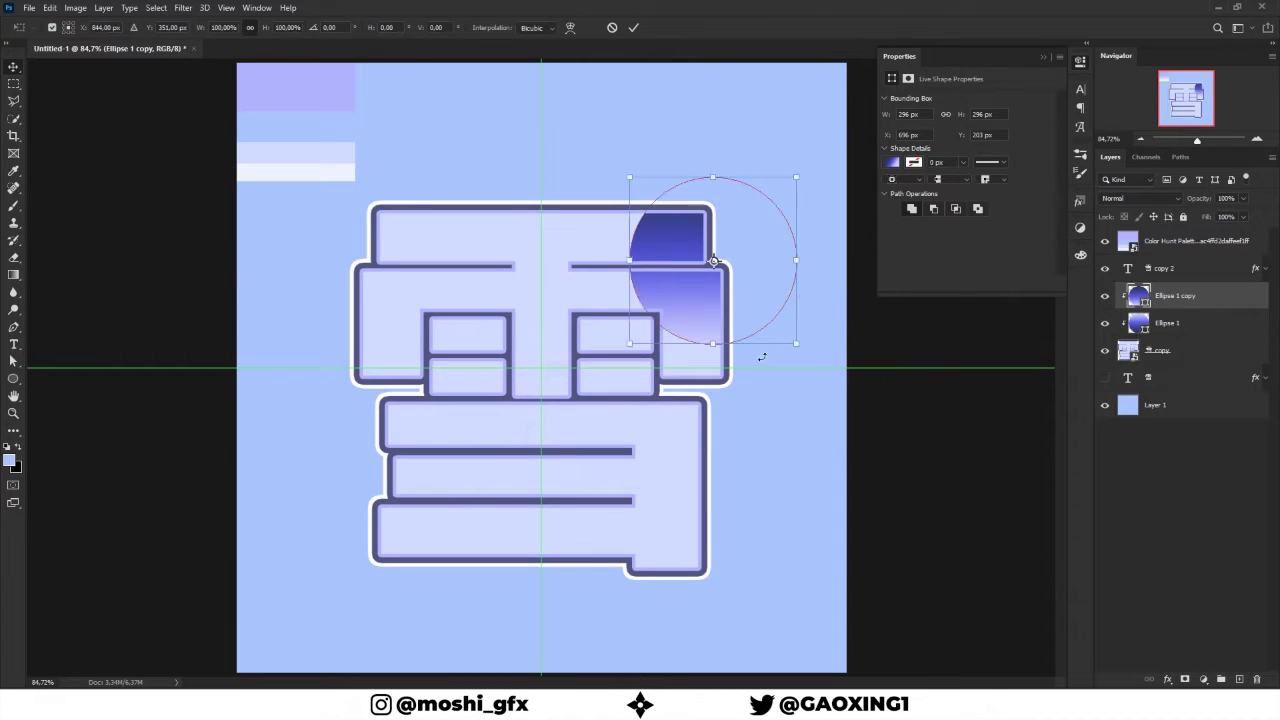
mouse_move(800, 350)
left_mouse_down()
mouse_move(768, 323)
mouse_move(510, 457)
left_mouse_up()
key("Return")
key("ctrl+j")
key("ctrl+t")
key("Return")
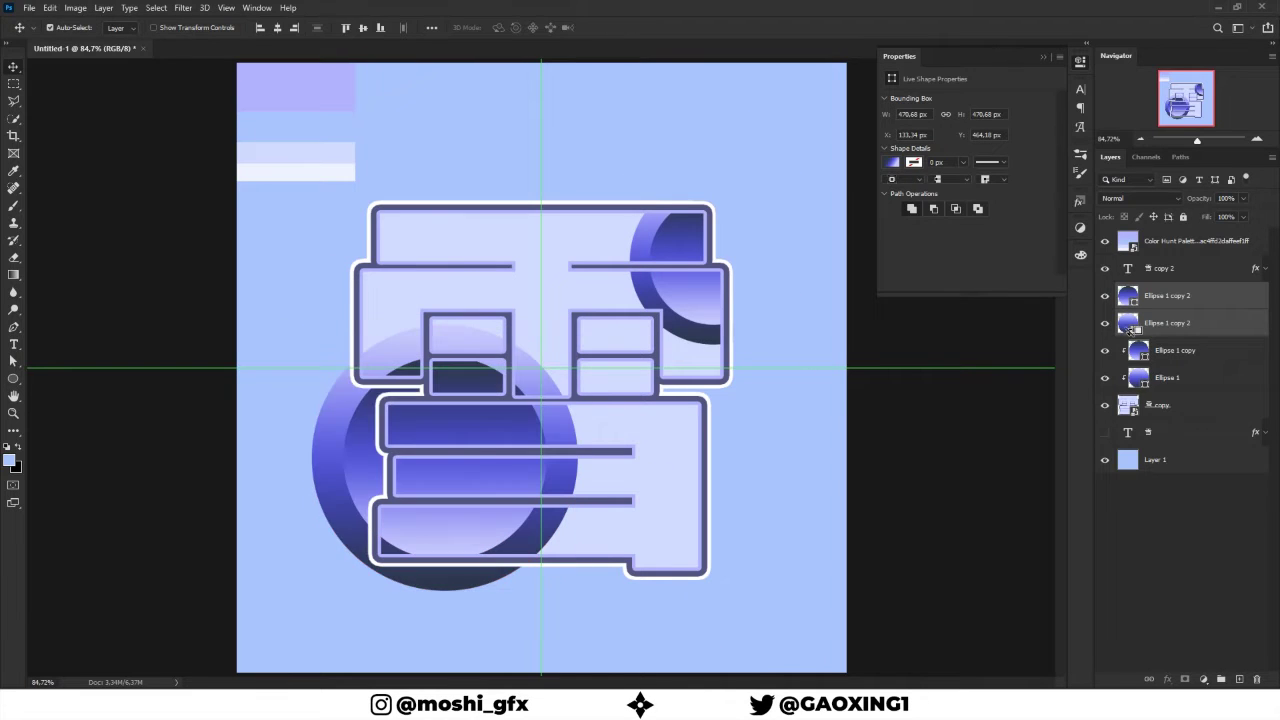
Change the new circle's gradient angle and fade the top-right circle to 45% opacity
left_click(1178, 322)
left_click(893, 162)
key("Return")
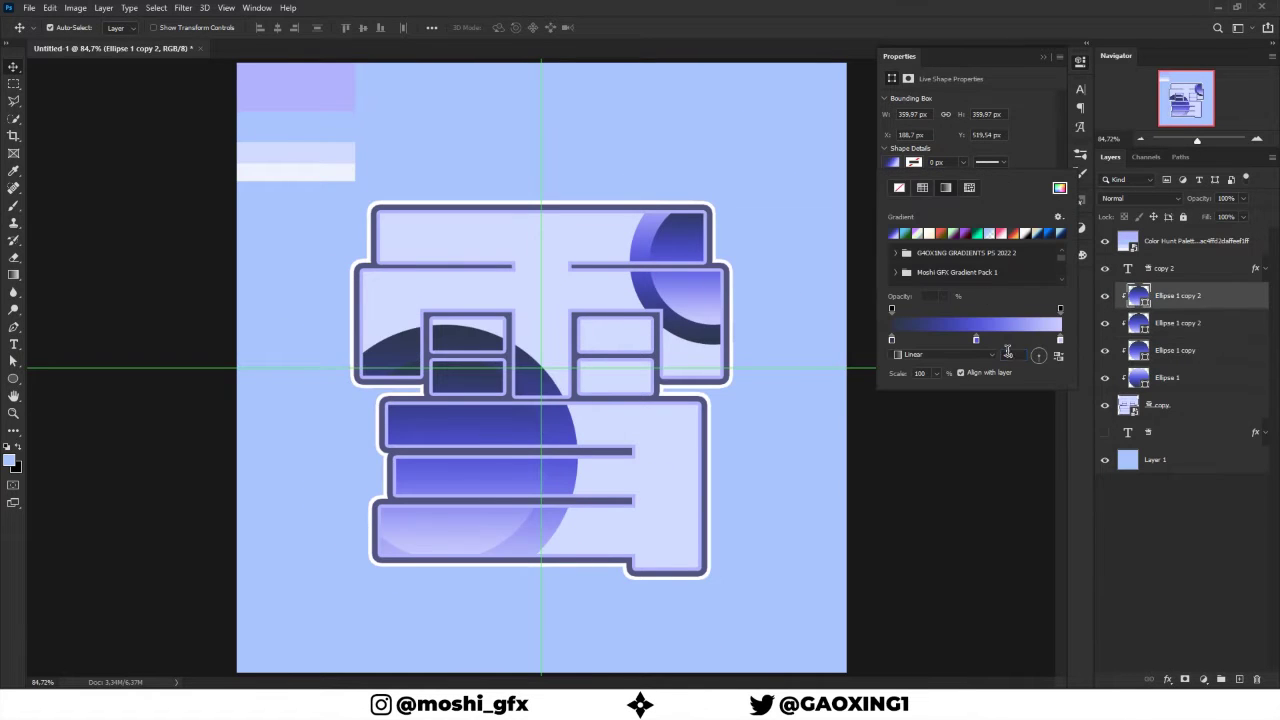
key("Return")
key("Return")
key("Return")
key("Return")
key("ctrl+e")
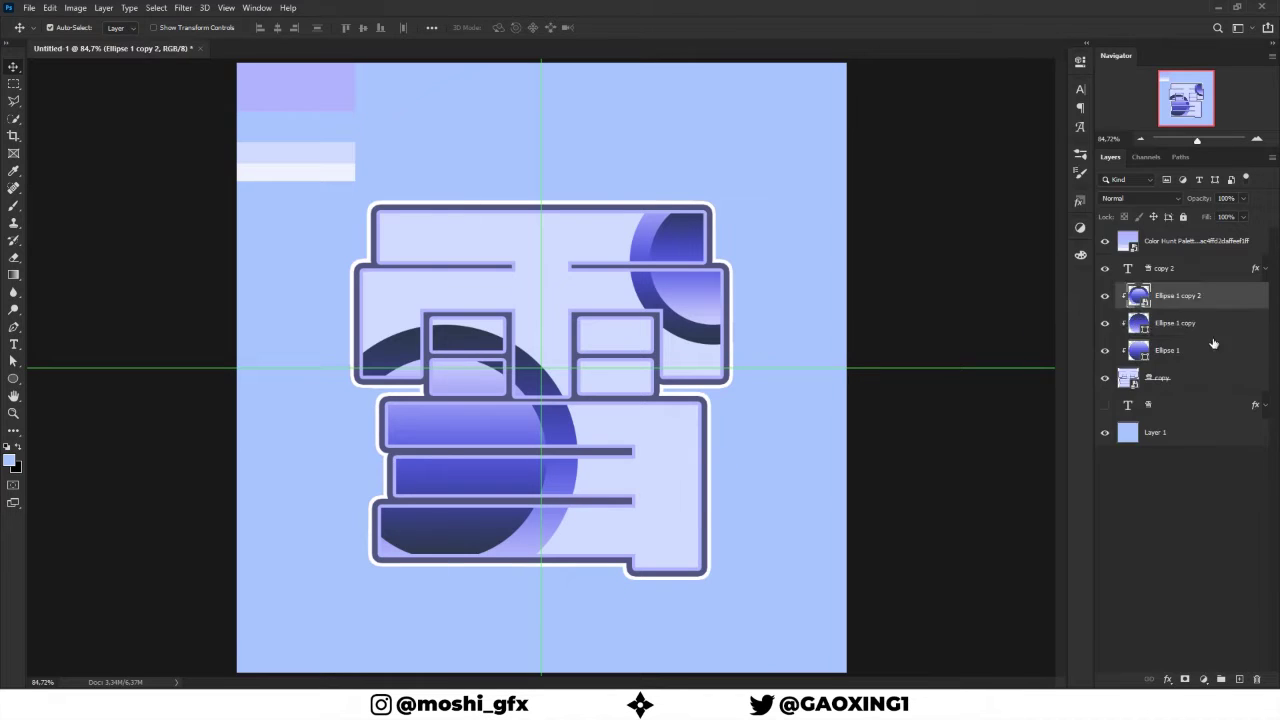
key("ctrl+e")
Try blend modes on the lower-left circle, keeping Normal at 50% opacity
type("4")
type("0")
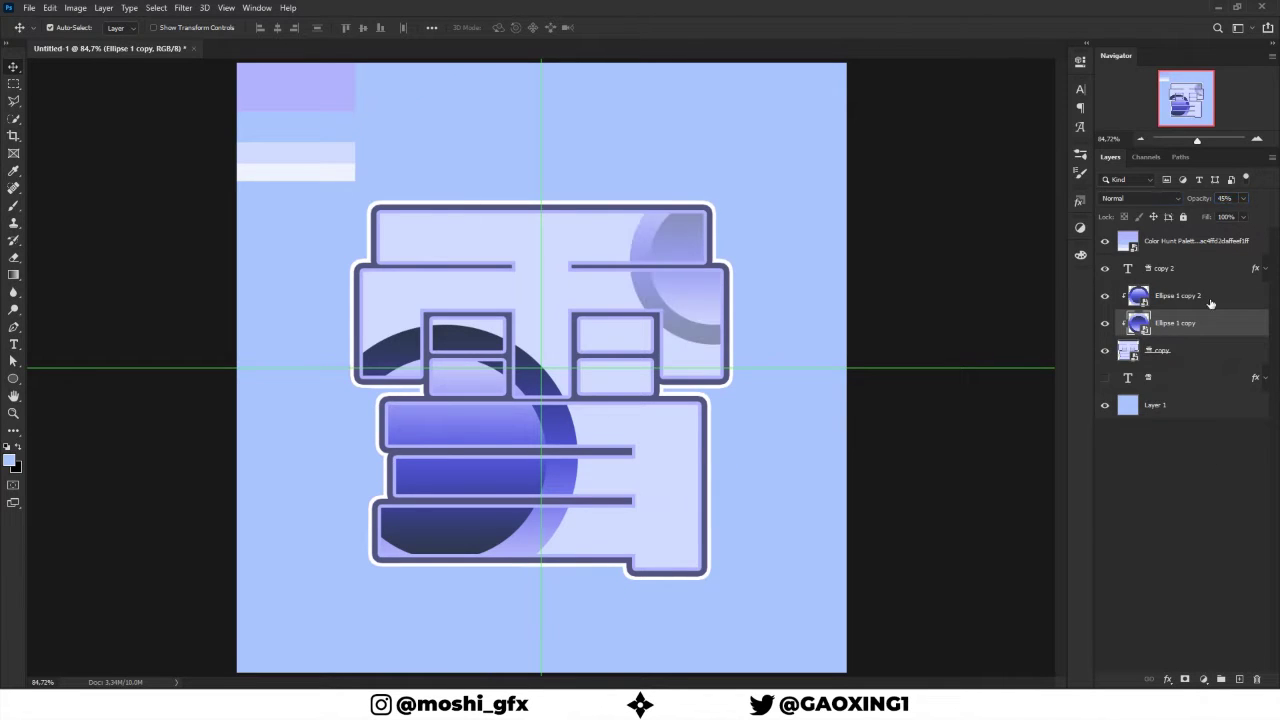
left_click(1178, 295)
scroll(1132, 200, "down", 7)
scroll(1132, 200, "down", 3)
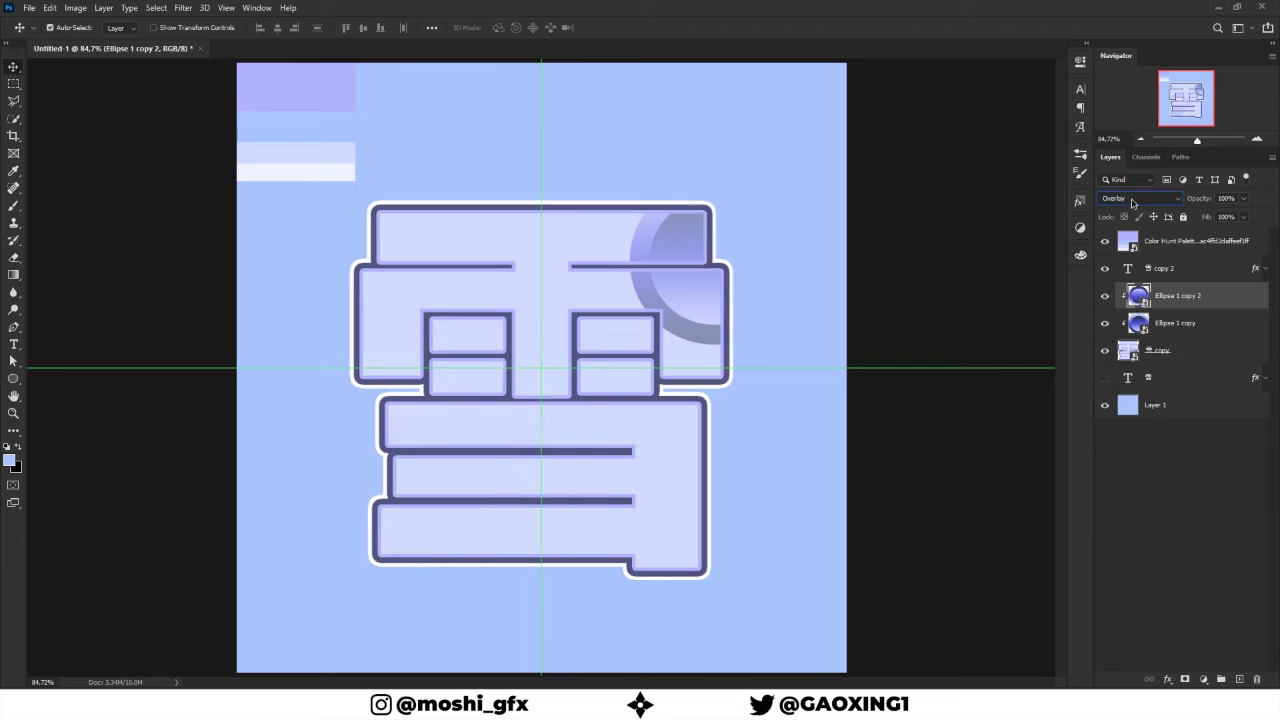
scroll(1132, 200, "down", 4)
scroll(1132, 200, "down", 5)
scroll(1132, 200, "down", 5)
scroll(1132, 200, "up", 20)
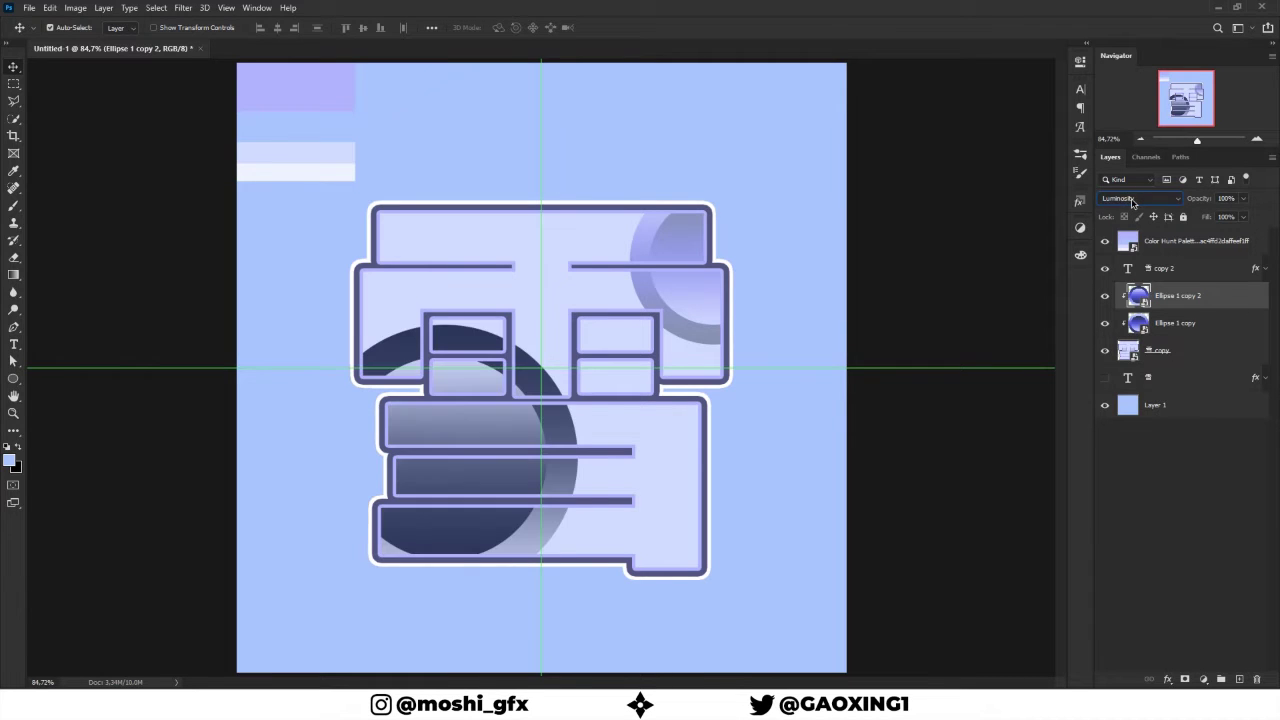
type("50")
key("Return")
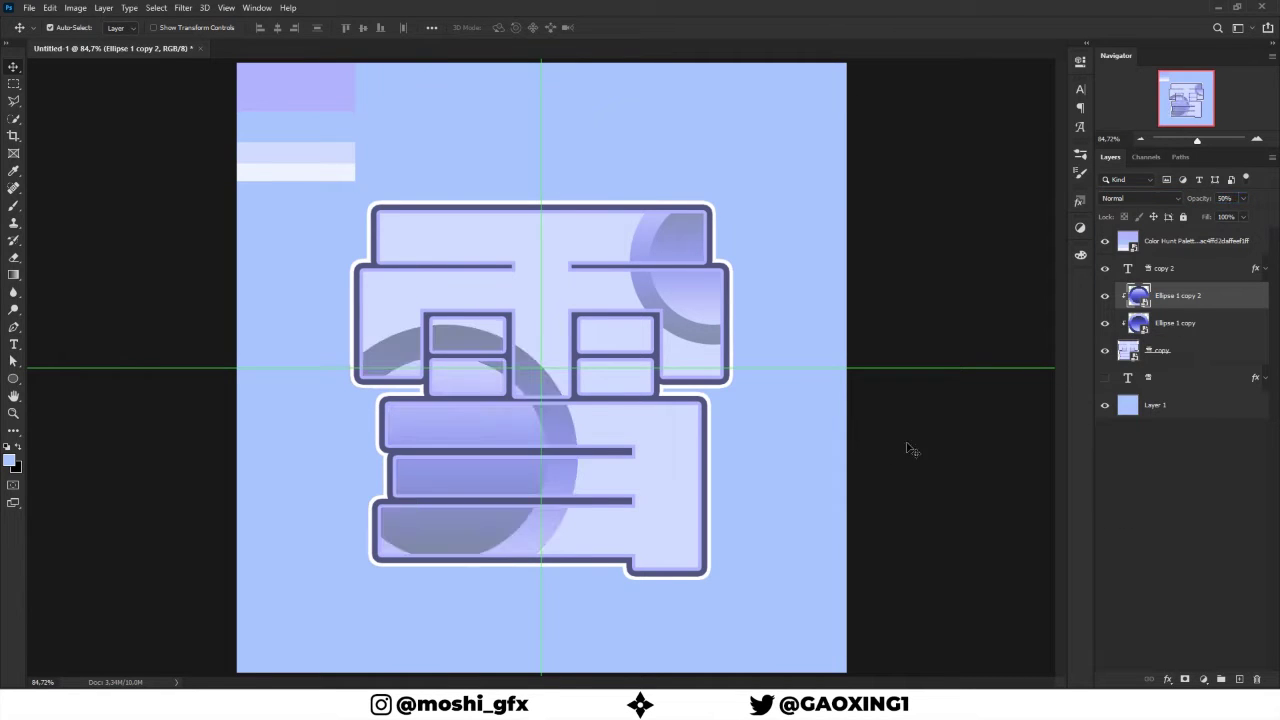
Duplicate a circle, move the small copy to the character's centre, and transform it
key("ctrl+alt+t")
mouse_move(536, 461)
left_mouse_down()
mouse_move(655, 468)
mouse_move(550, 374)
mouse_move(498, 390)
left_mouse_up()
key("ctrl+t")
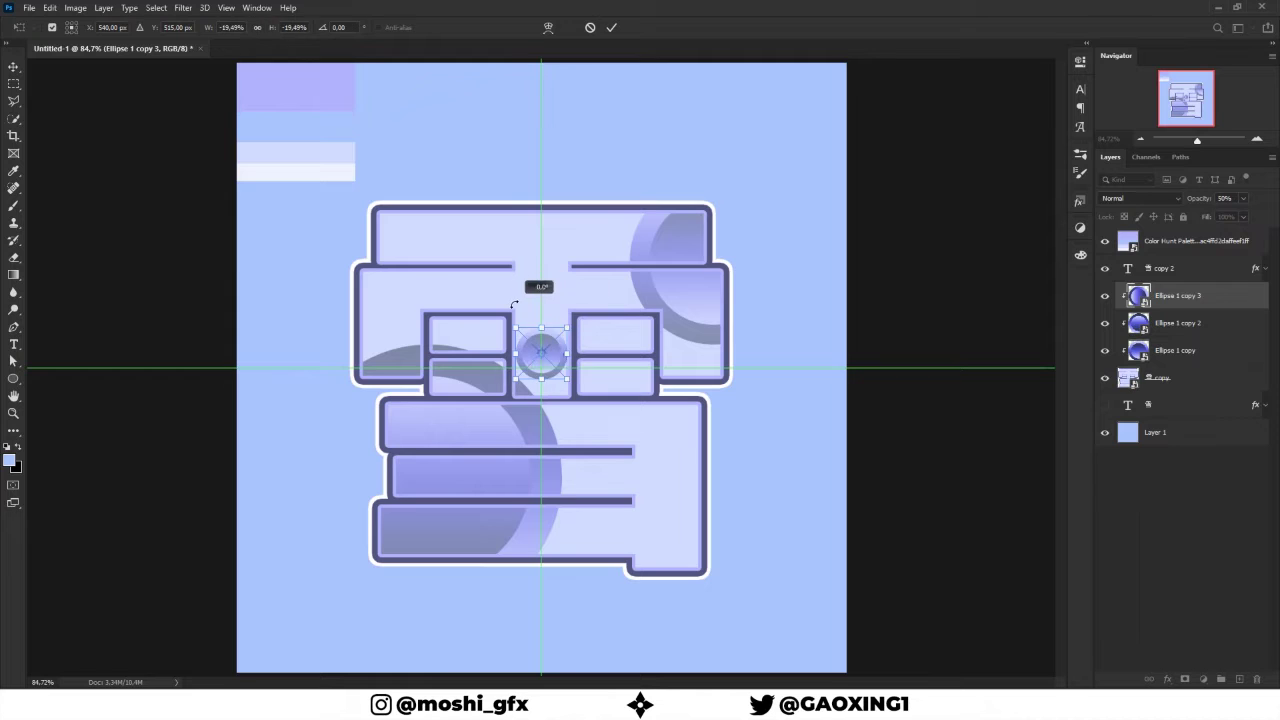
key("ctrl+j")
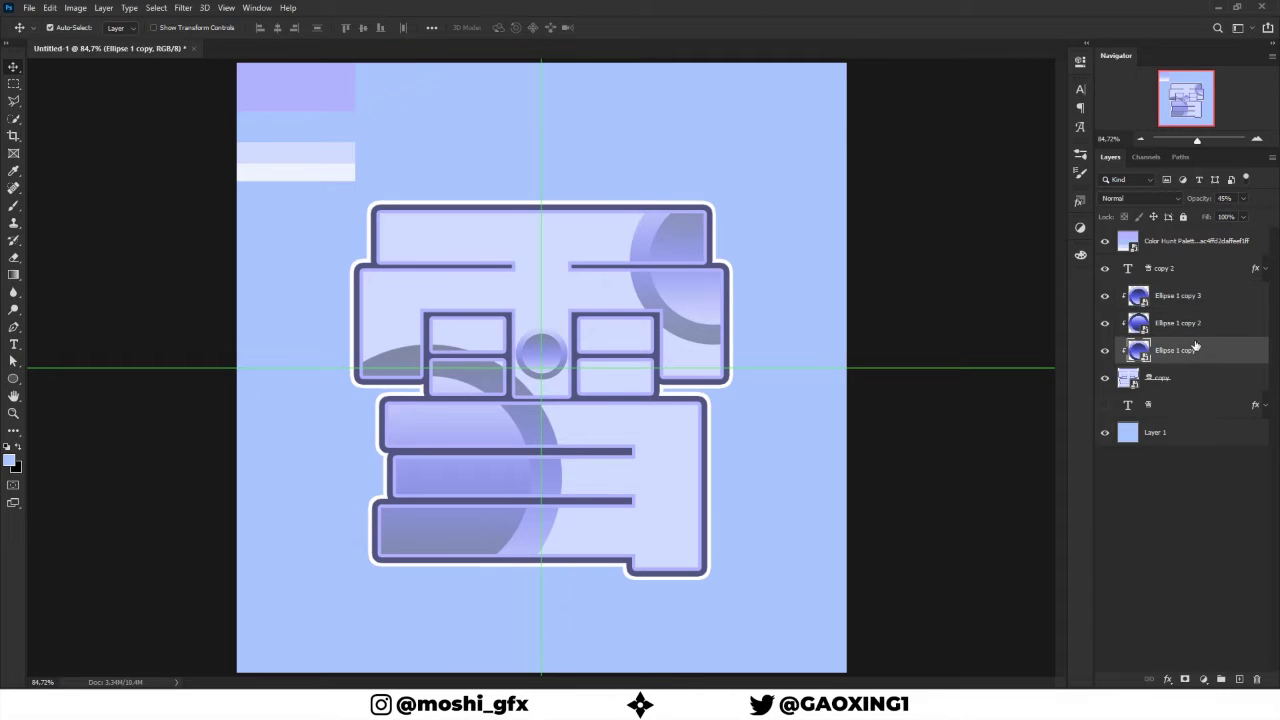
Move both circle copies beneath the character layer; enlarge one over the top-right corner
left_click(1178, 323, "shift")
left_click_drag(1178, 350, 1176, 432)
left_click(1167, 432)
key("ctrl+t")
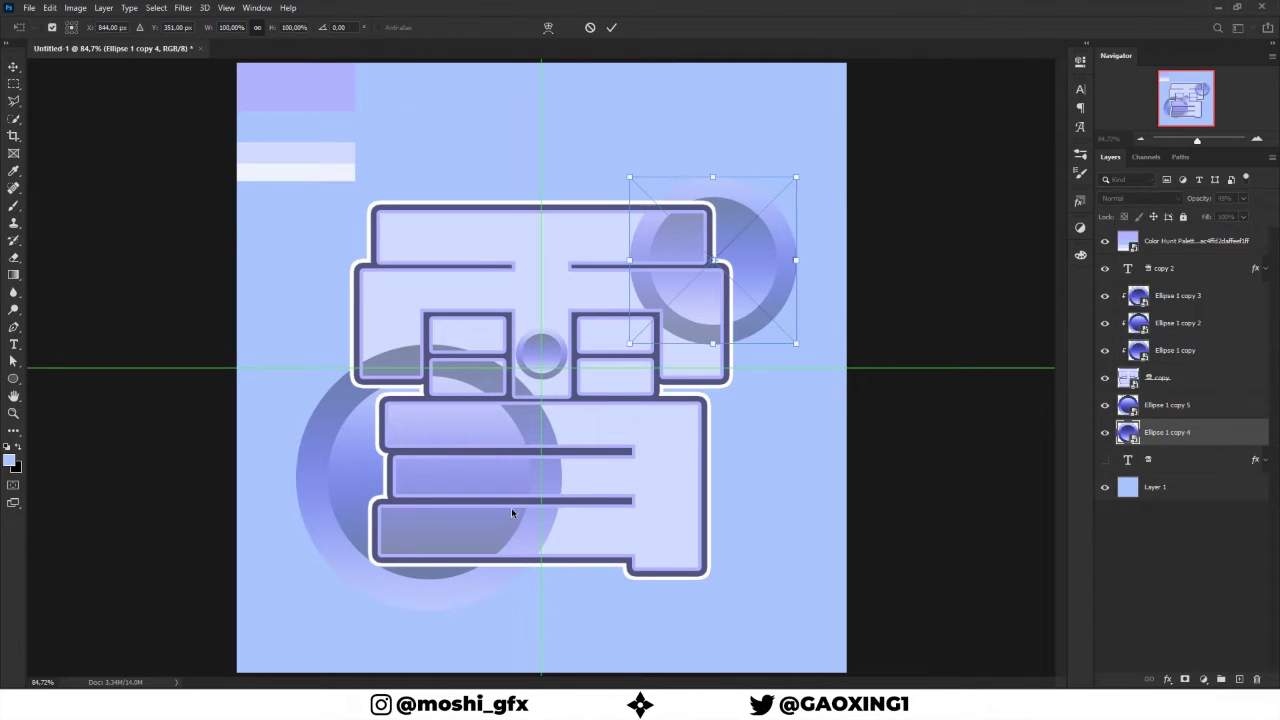
left_click_drag(712, 317, 829, 163)
scroll(789, 372, "up", 2)
scroll(789, 372, "down", 5)
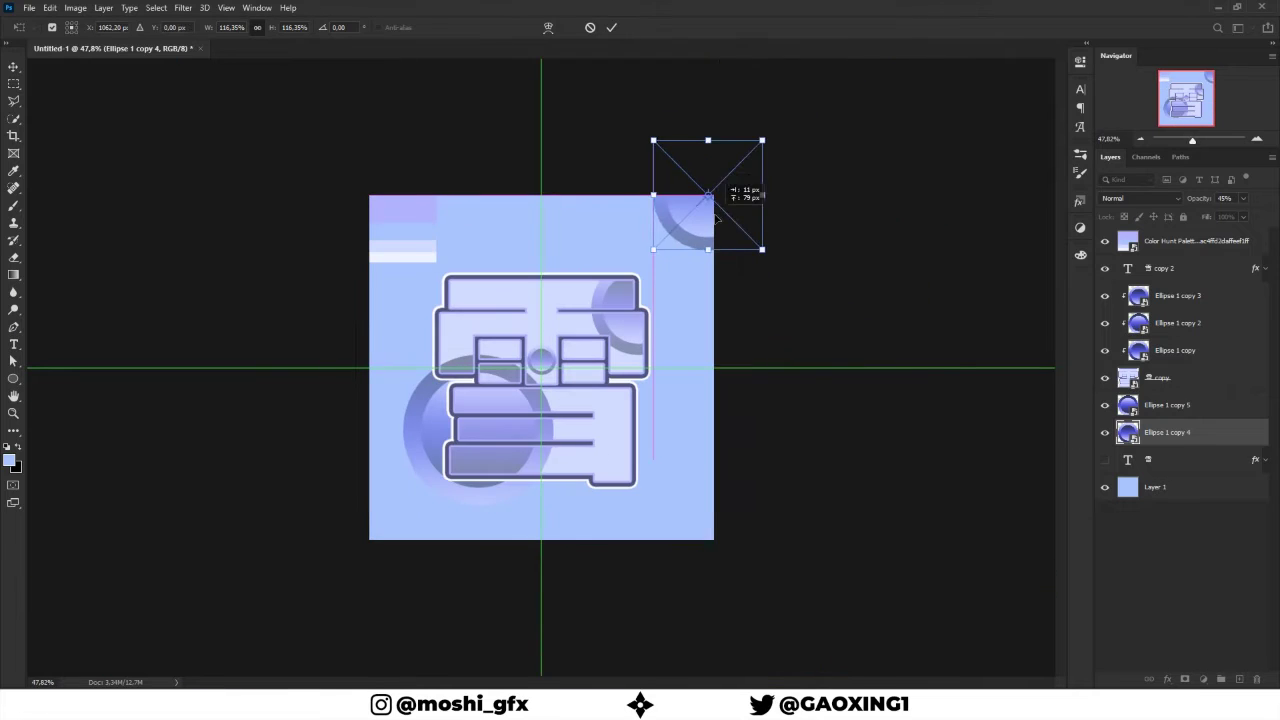
left_click_drag(757, 243, 794, 277)
key("Return")
Move and enlarge the second circle copy into the bottom-left corner
key("alt+bracketright")
key("ctrl+t")
left_click_drag(480, 493, 354, 579)
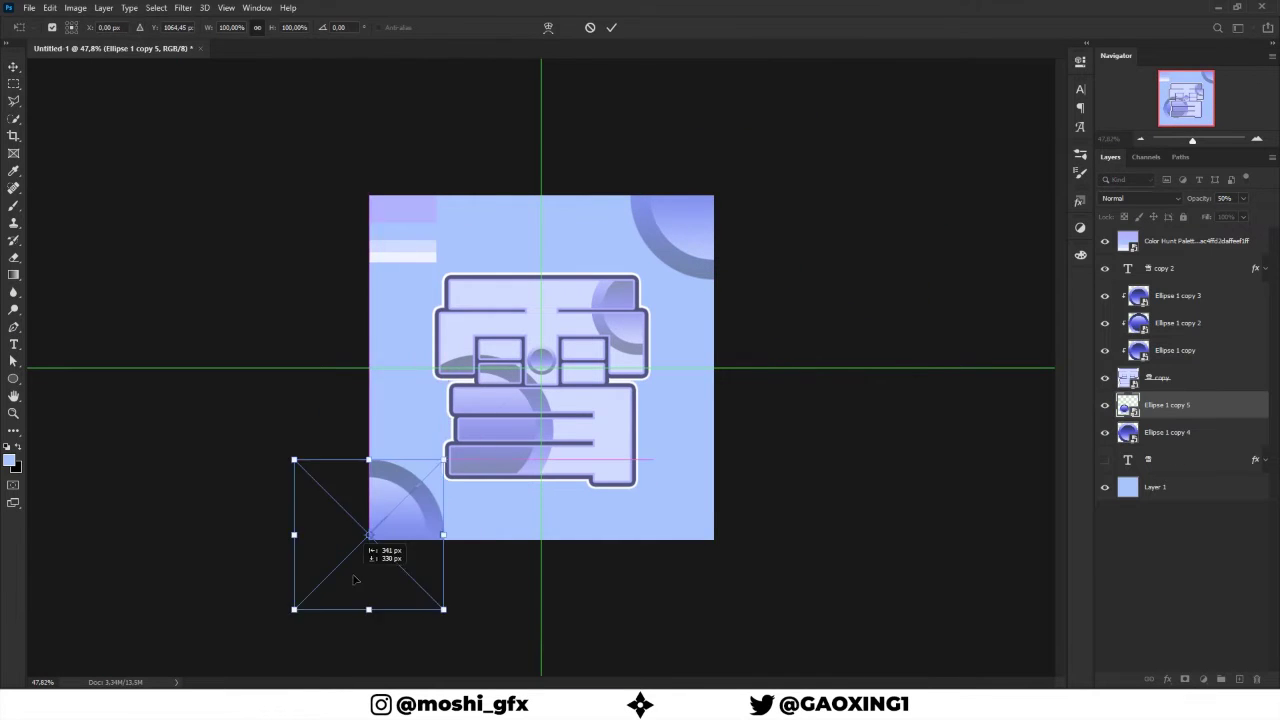
mouse_move(443, 465)
left_mouse_down()
mouse_move(571, 337)
mouse_move(479, 431)
left_mouse_up()
key("Return")
Push the bottom-left circle further into its corner and enlarge it around its centre
left_click(1163, 268)
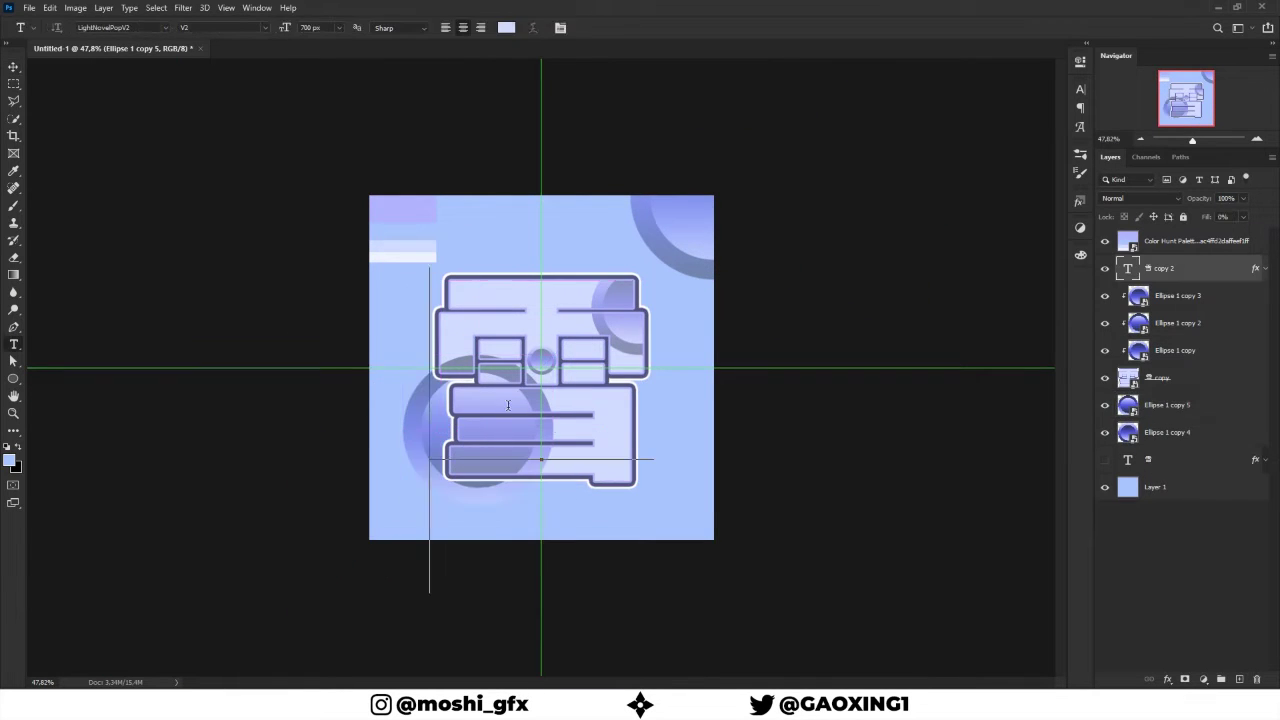
key("t")
left_click(1174, 432)
left_click(1166, 405)
key("ctrl+t")
left_click_drag(400, 468, 365, 540)
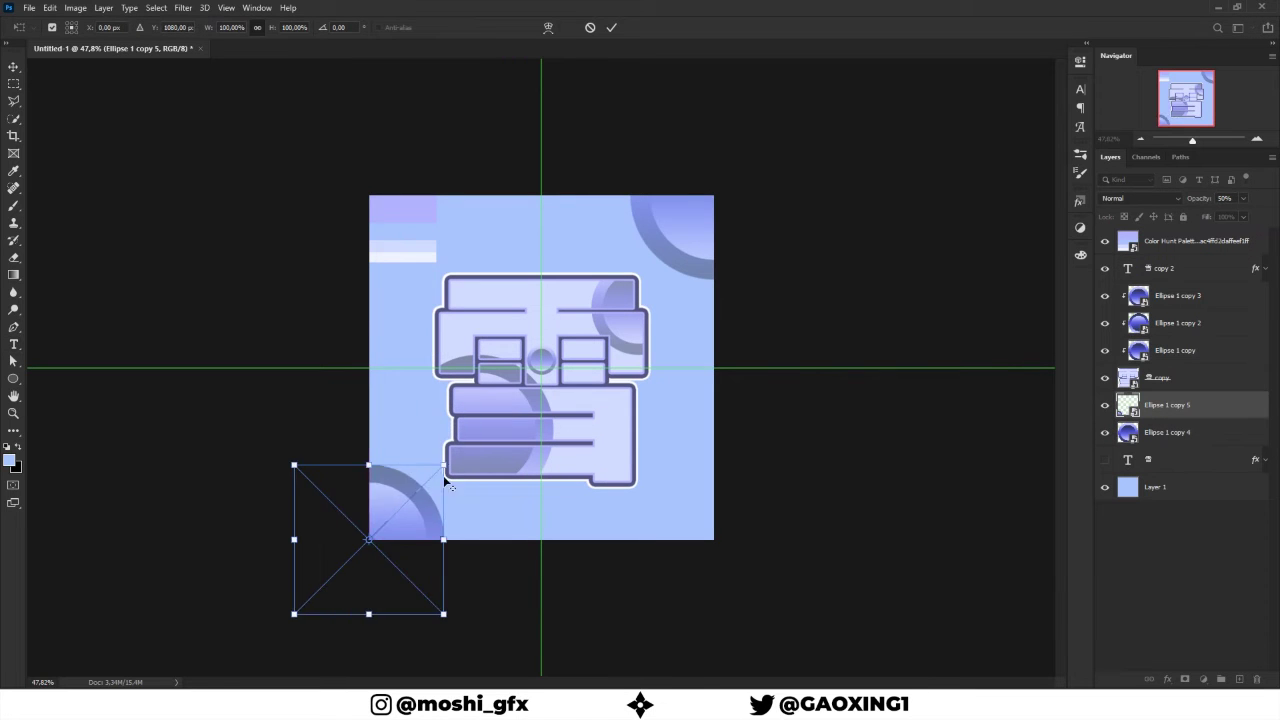
left_click_drag(443, 466, 545, 400)
key("Return")
key("ctrl+0")
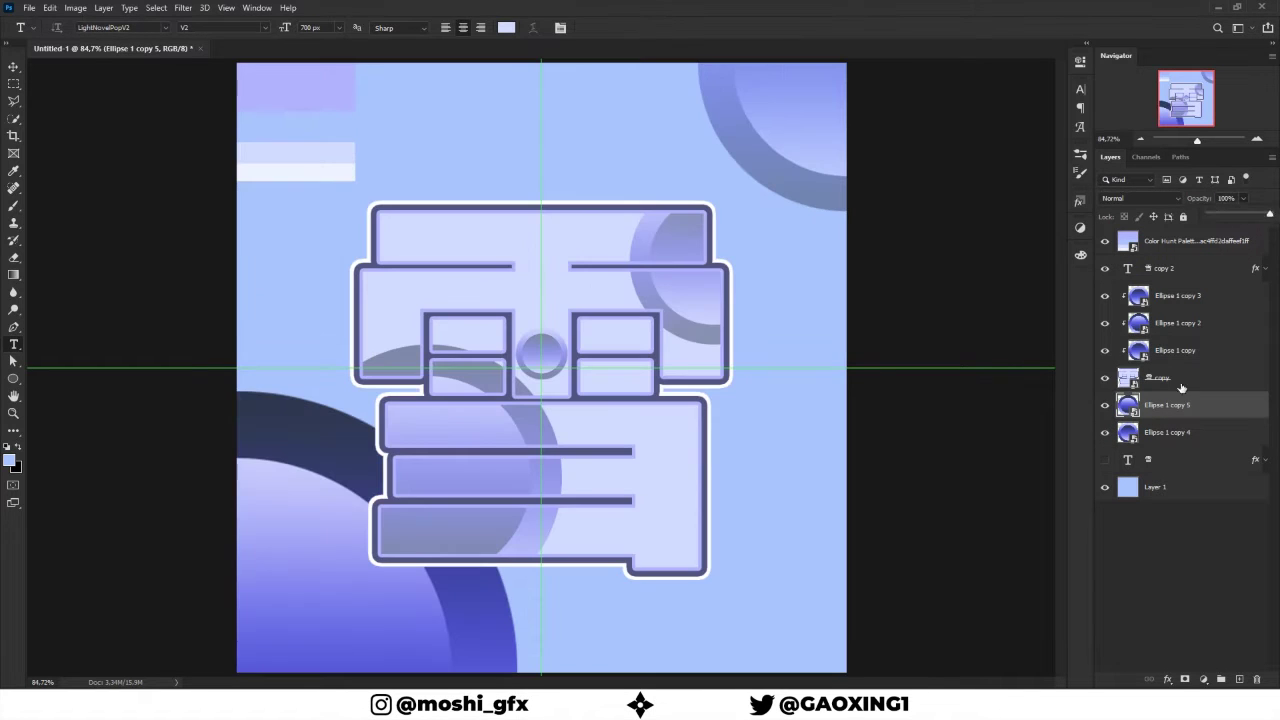
Apply Gaussian Blur to both the top-right and bottom-left circles
left_click(1167, 432)
left_click(183, 7)
mouse_move(191, 158)
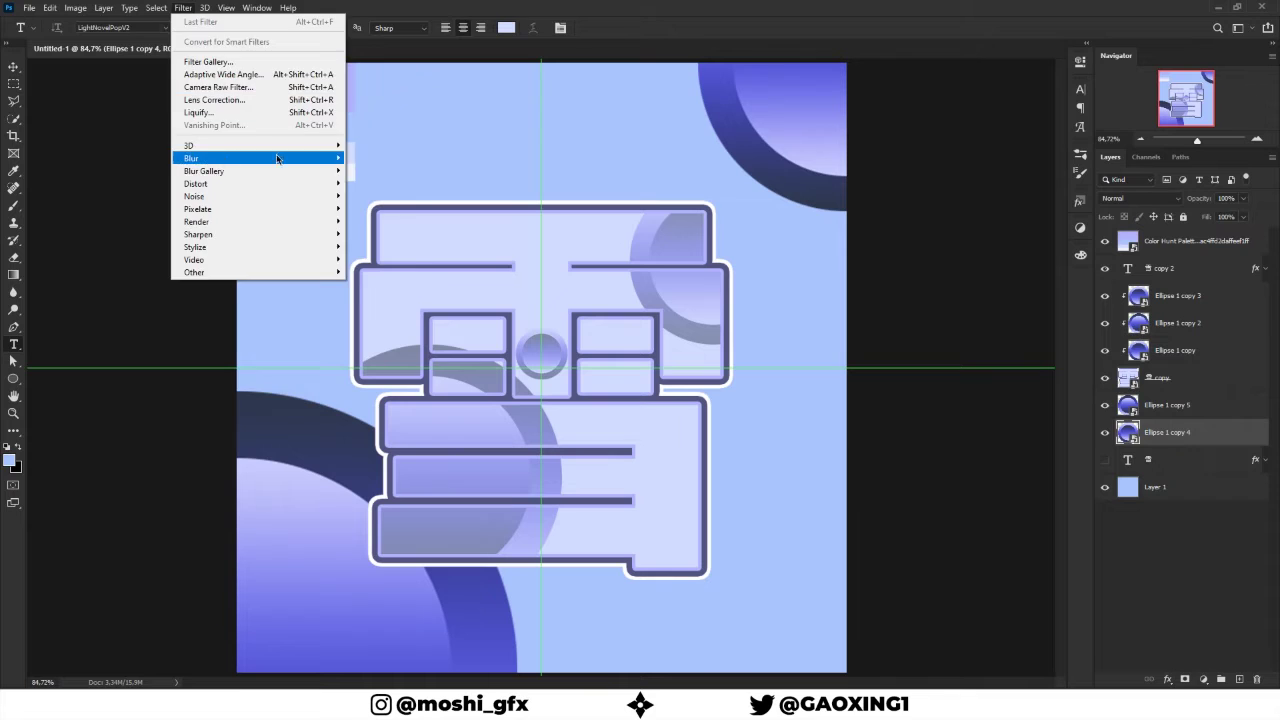
left_click(399, 209)
key("Return")
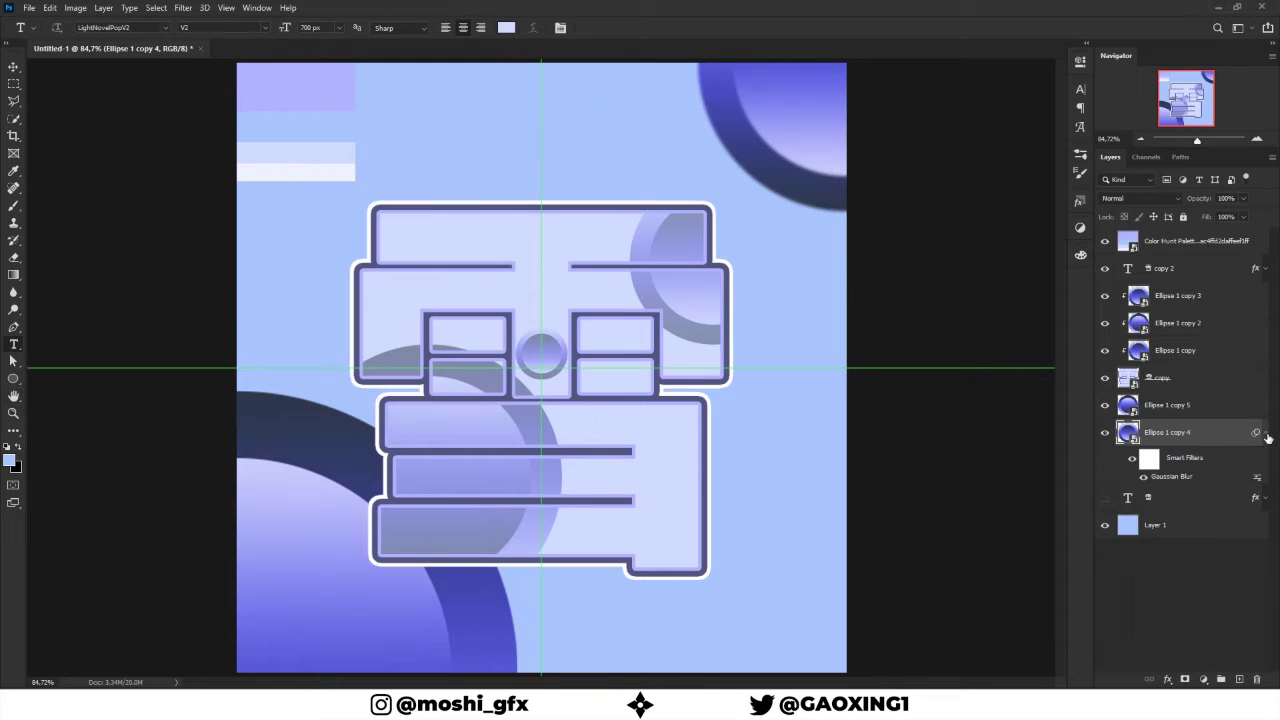
left_click(183, 7)
key("Return")
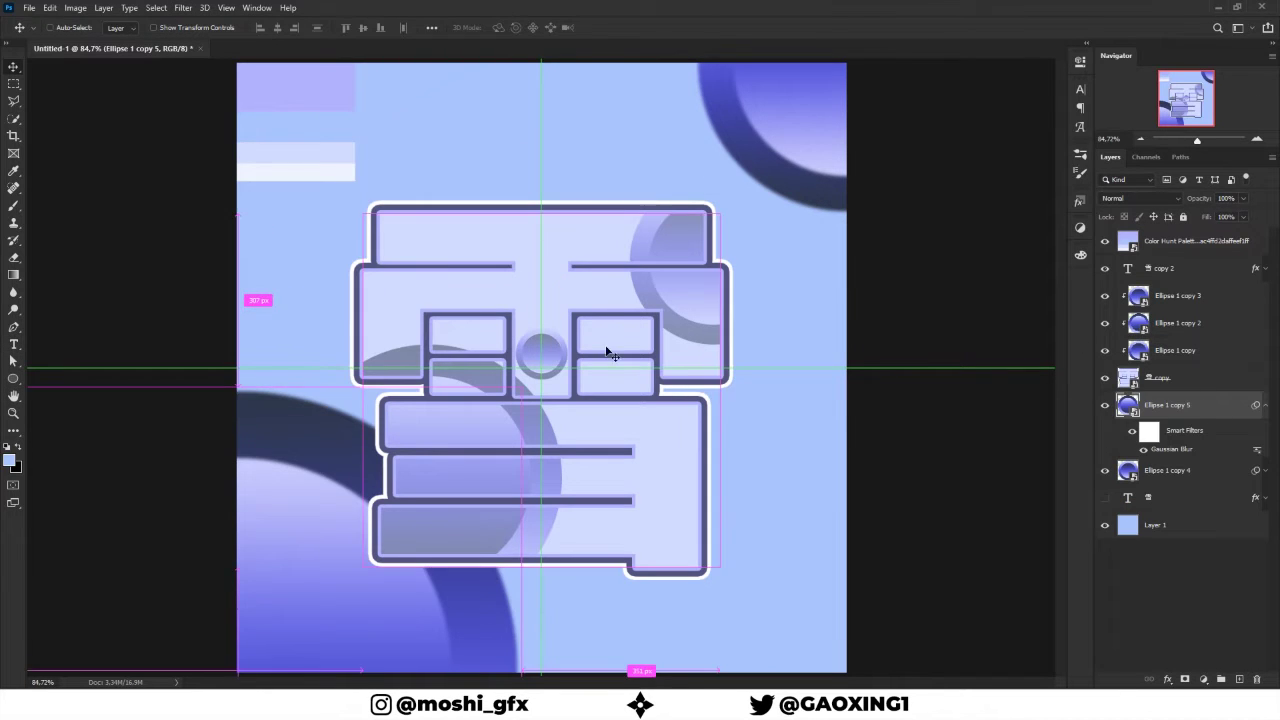
Draw a large circle behind the character and give it a gradient fill with edited colour stops
left_click(13, 380)
left_click_drag(745, 570, 750, 575)
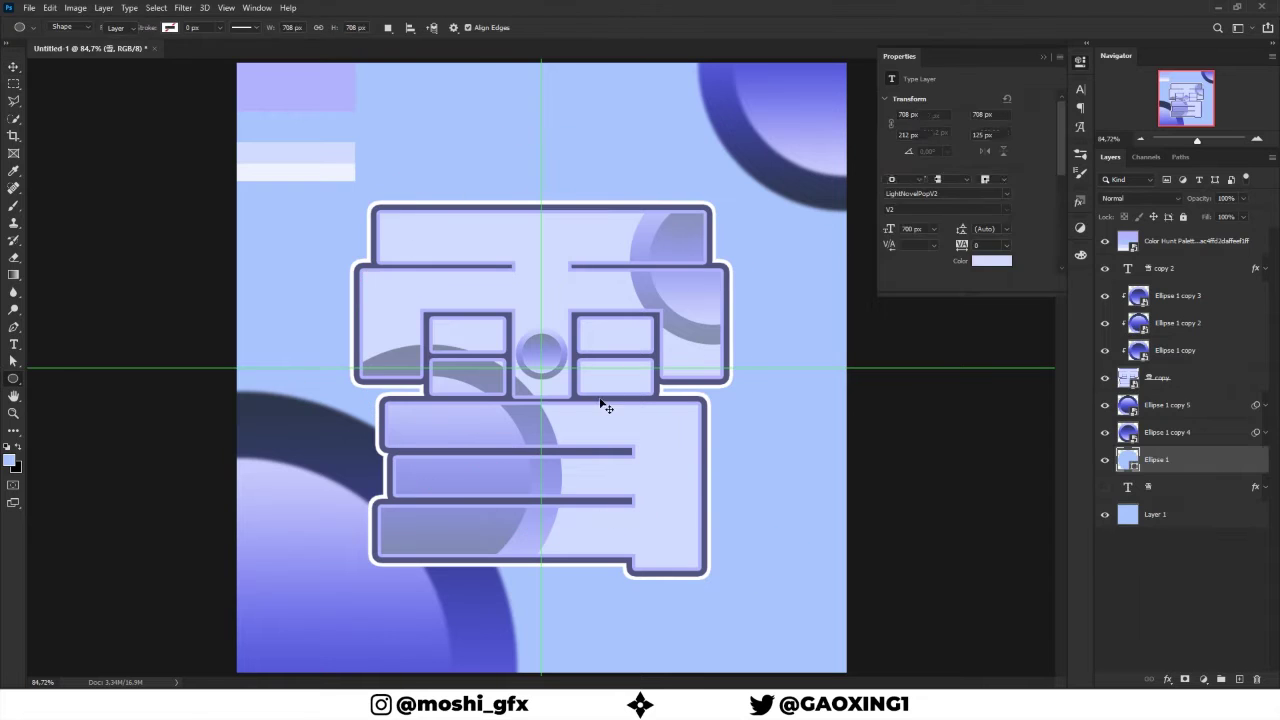
double_click(1127, 459)
left_click(999, 216)
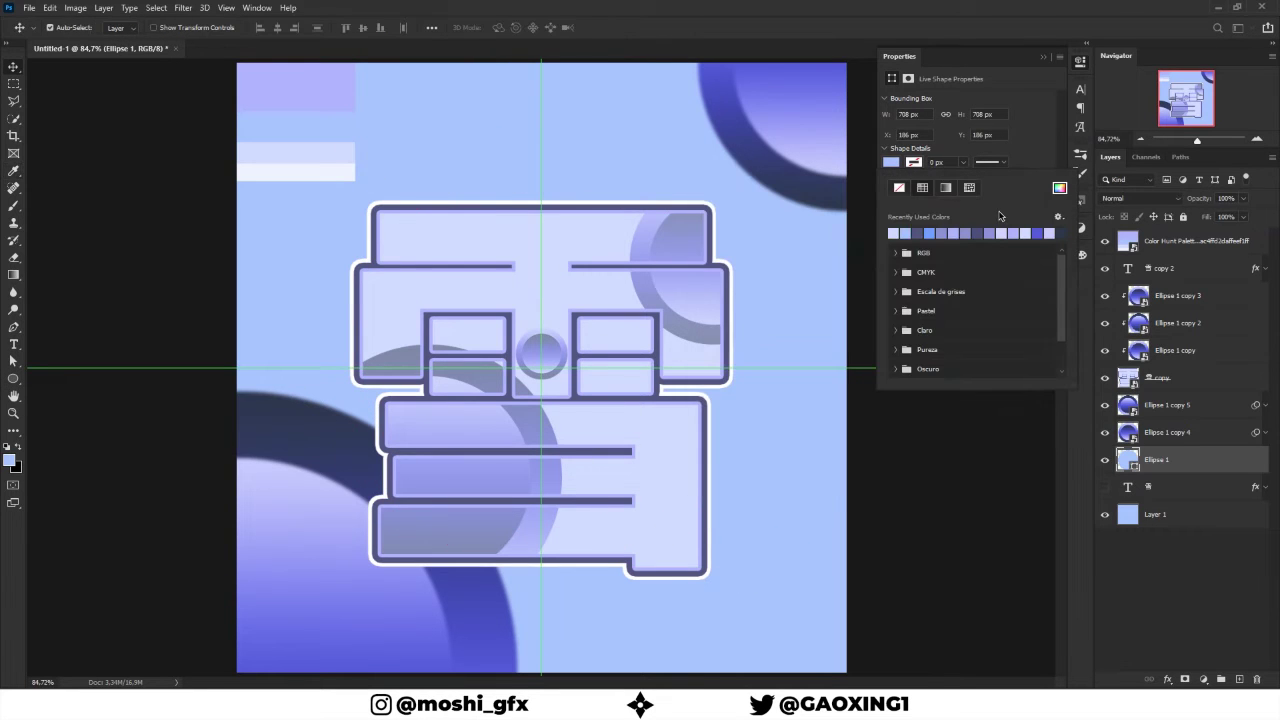
left_click(945, 188)
double_click(894, 340)
left_click(266, 123)
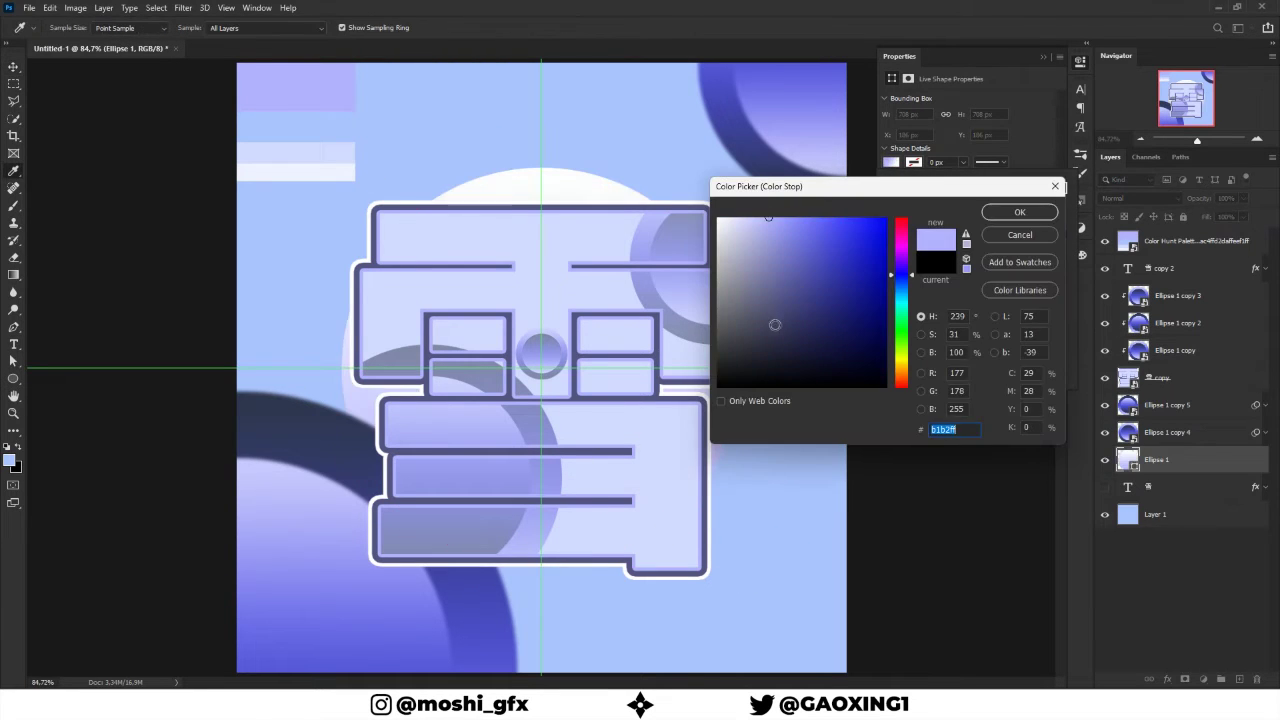
left_click(903, 347)
left_click(1000, 235)
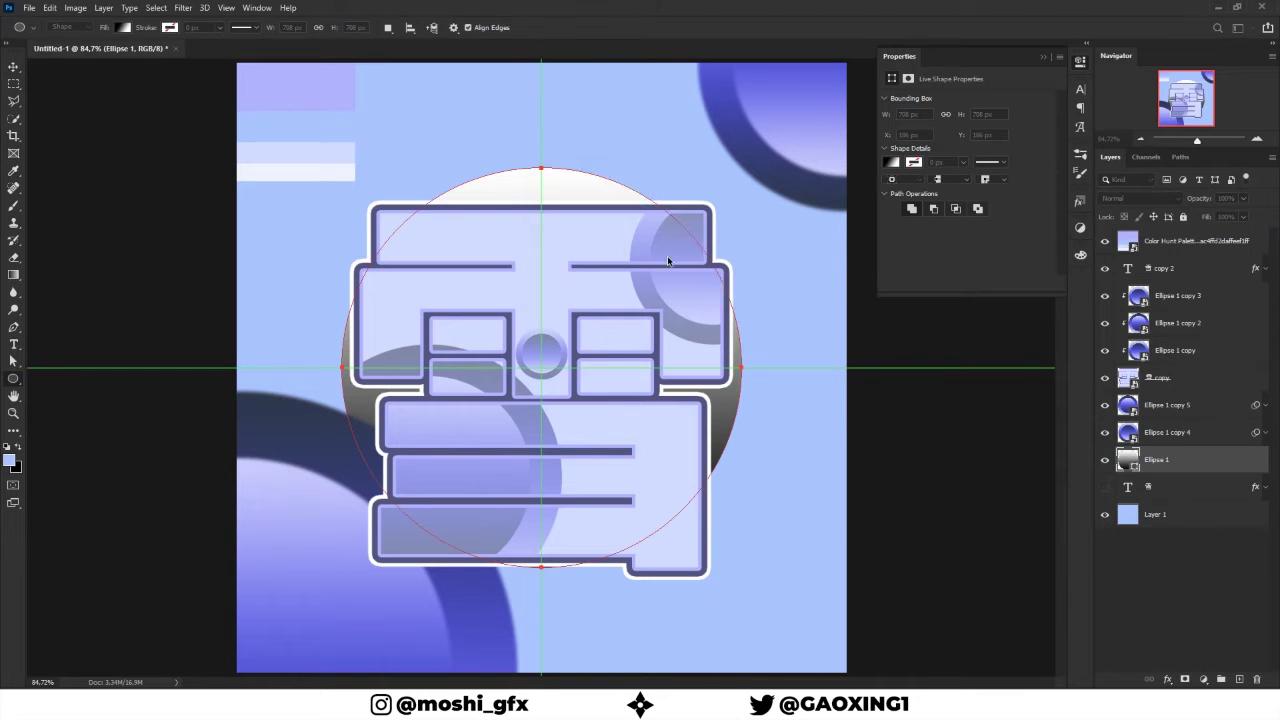
Open a colour wheel reference page from the browser's bookmarked design resources
key("alt+Tab")
left_click(55, 53)
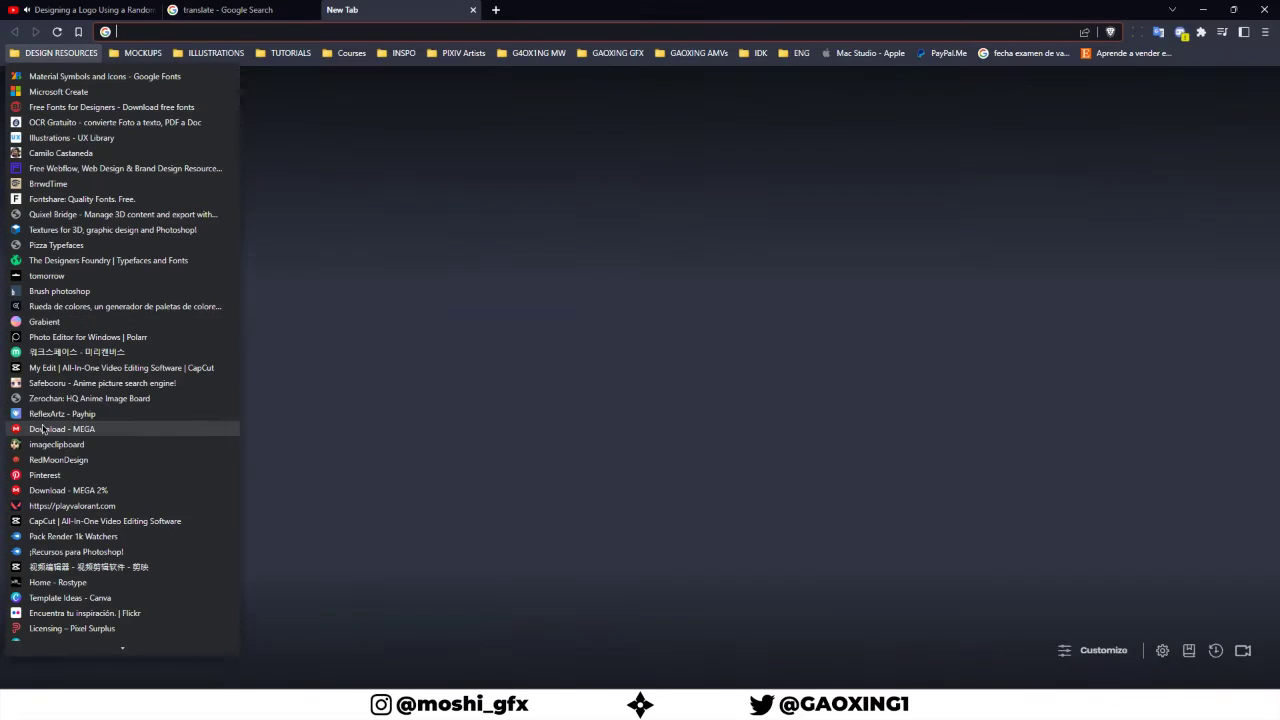
scroll(120, 400, "down", 2)
left_click(120, 617)
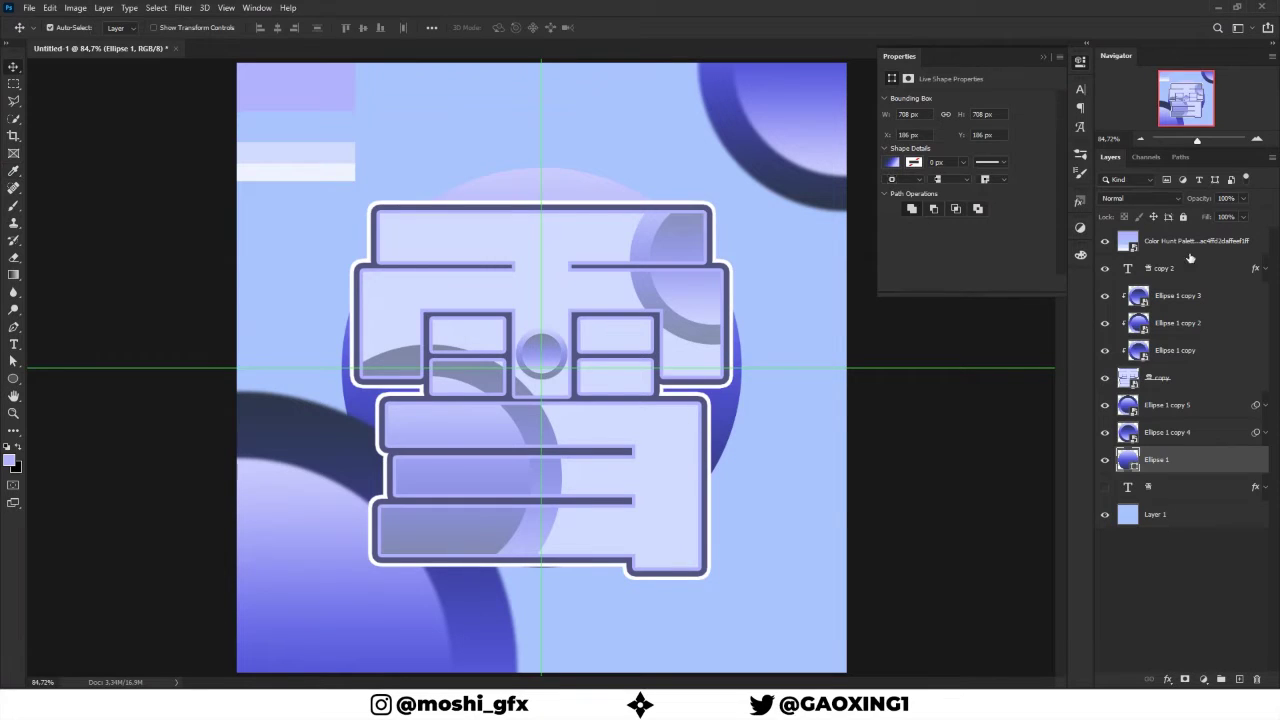
Add the SNOW text layer and move it below the 雪 character
left_click(1190, 266)
key("t")
left_click(600, 118)
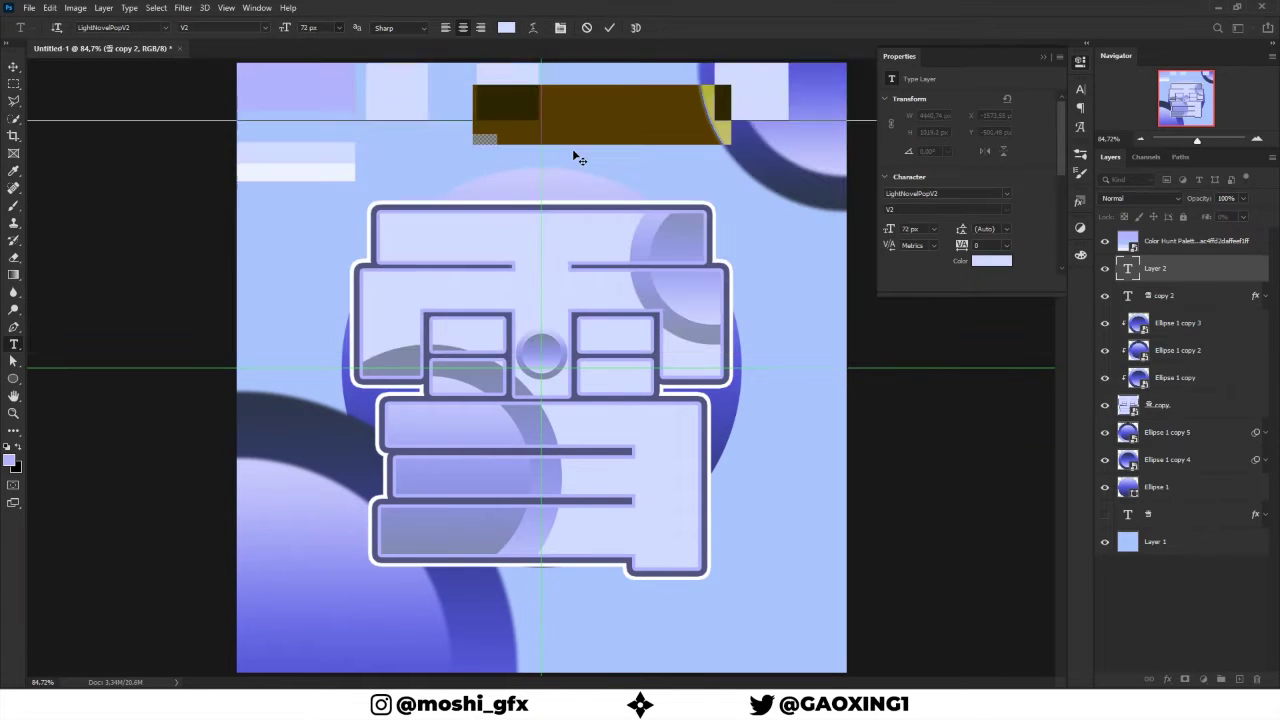
key("BackSpace")
type("SNOW")
left_click(607, 28)
left_click_drag(605, 145, 543, 603, "ctrl")
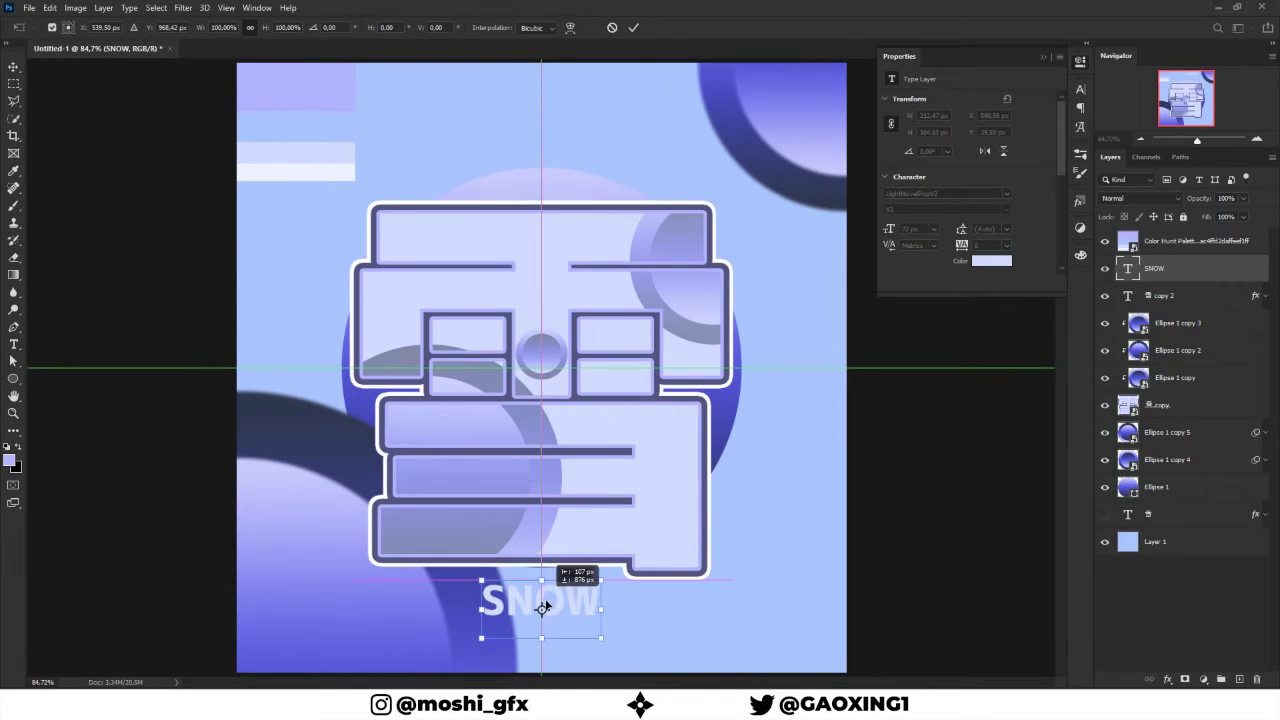
Change the SNOW text's font to Airone
double_click(540, 605)
left_click(1006, 197)
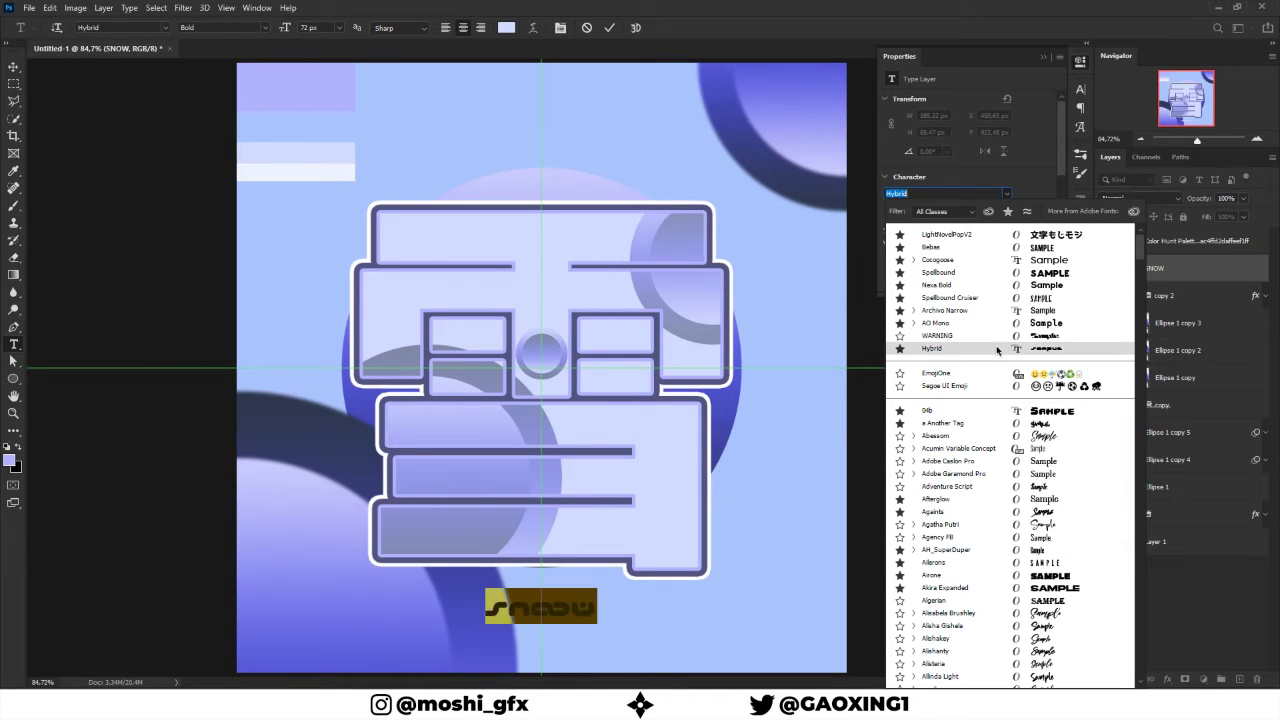
left_click(1018, 578)
key("ctrl+Return")
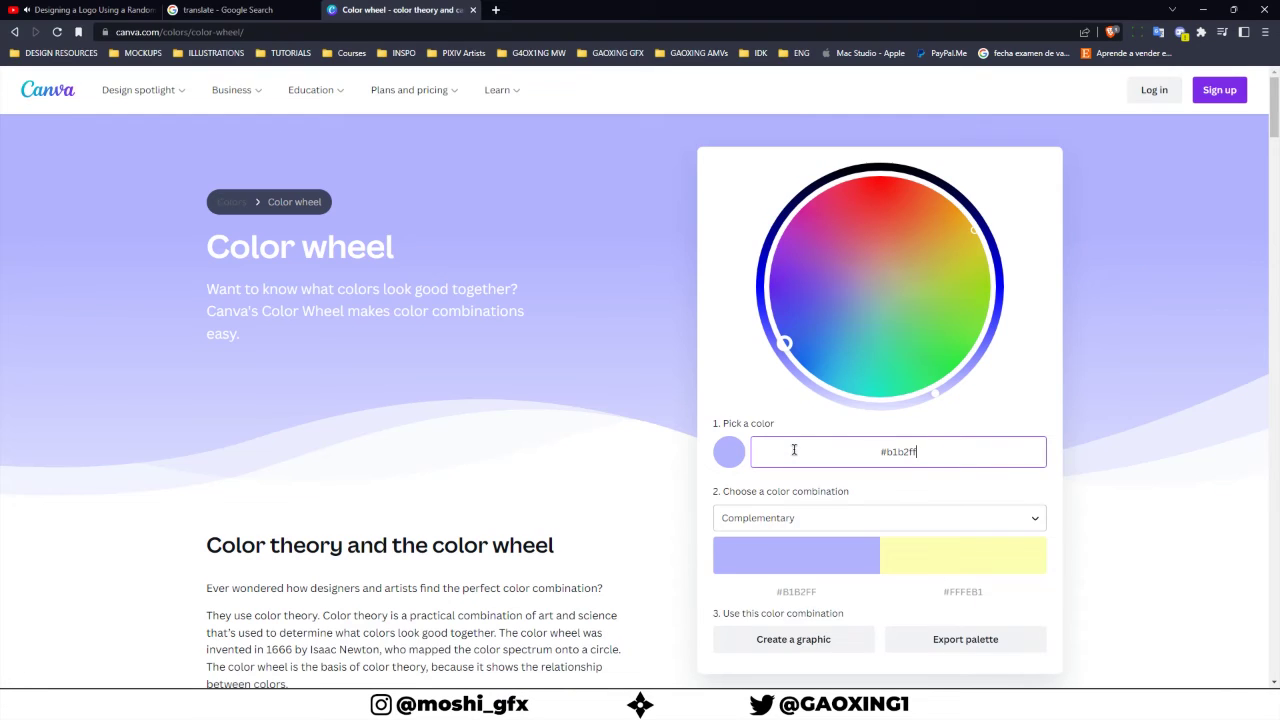
Check the Triadic scheme on the colour wheel, then return to the logo
left_click(800, 517)
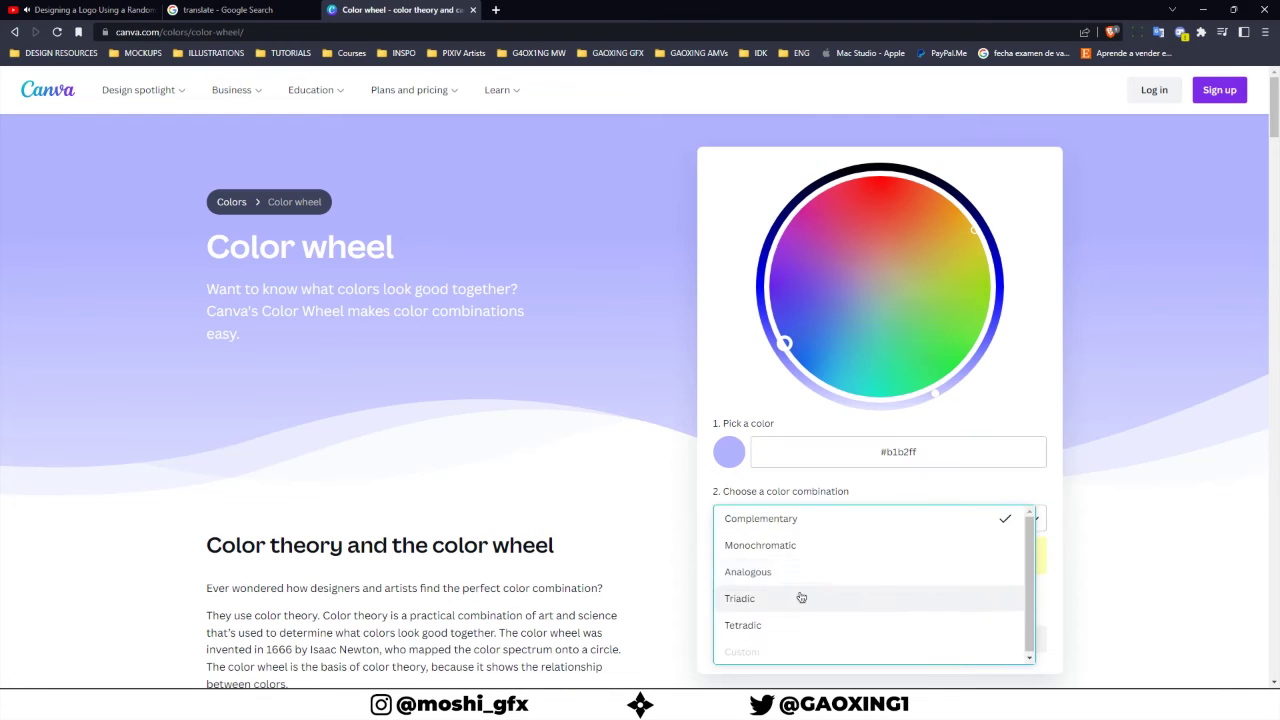
left_click(803, 597)
left_click(873, 598)
Set the large circle's gradient stops to very pale green and lavender #B1B2FF
left_click(1156, 487)
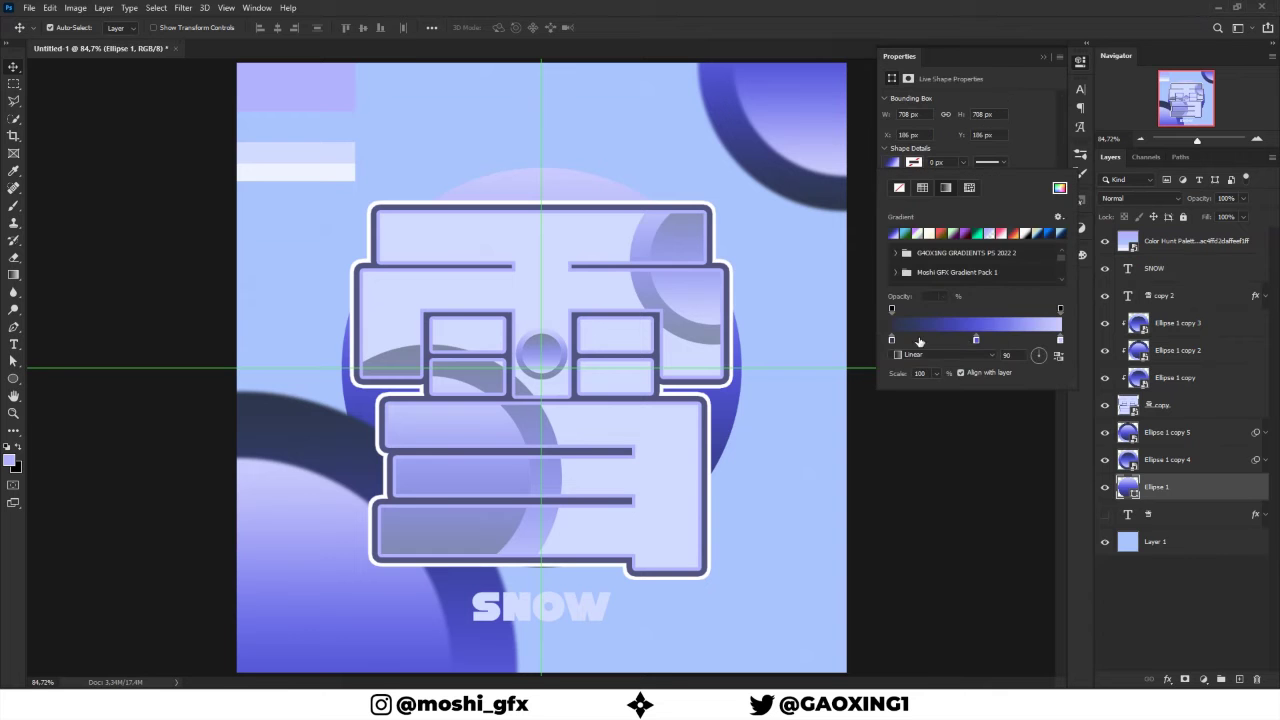
double_click(920, 343)
key("ctrl+v")
key("Return")
double_click(1065, 344)
key("ctrl+v")
left_click_drag(793, 243, 727, 214)
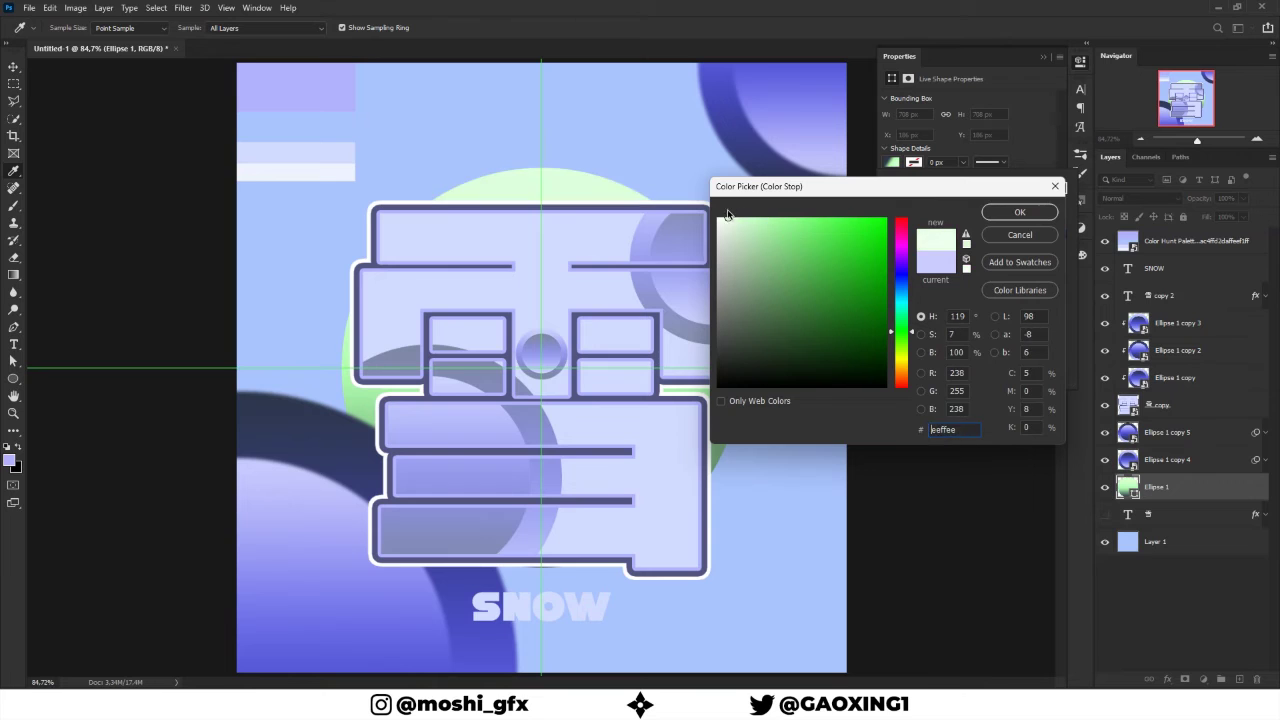
left_click(1019, 212)
double_click(1000, 344)
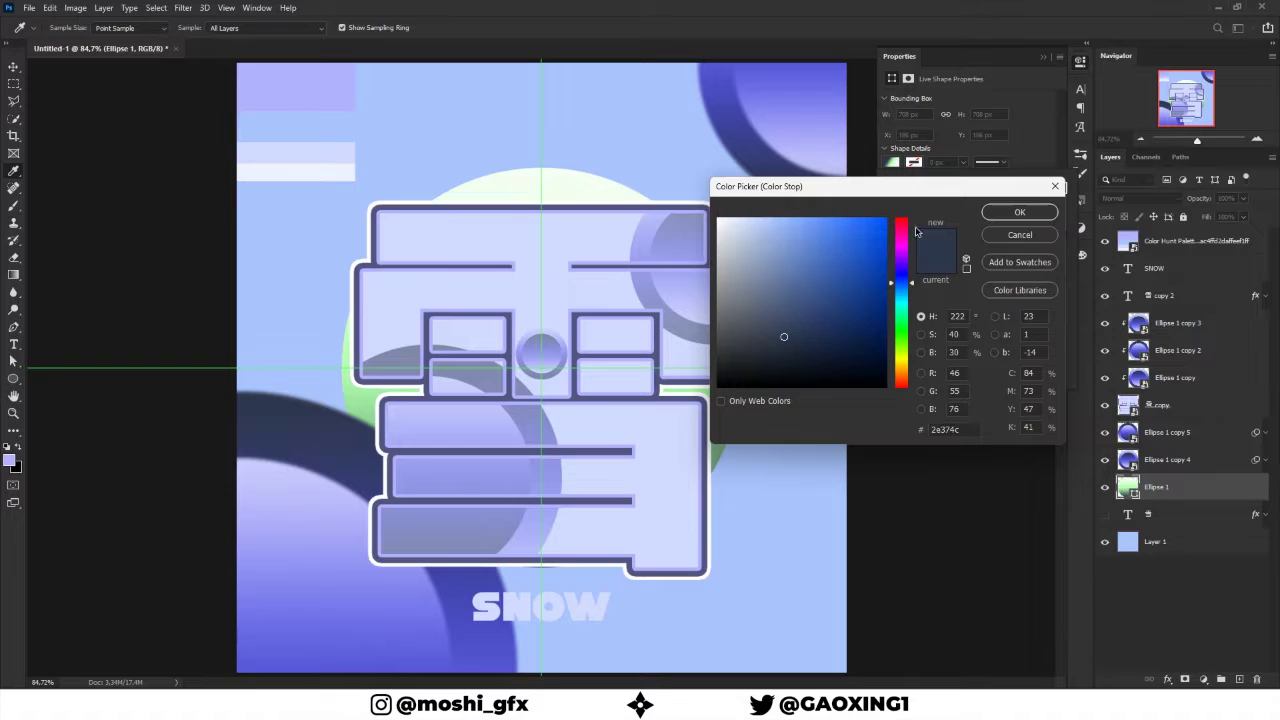
left_click(1008, 214)
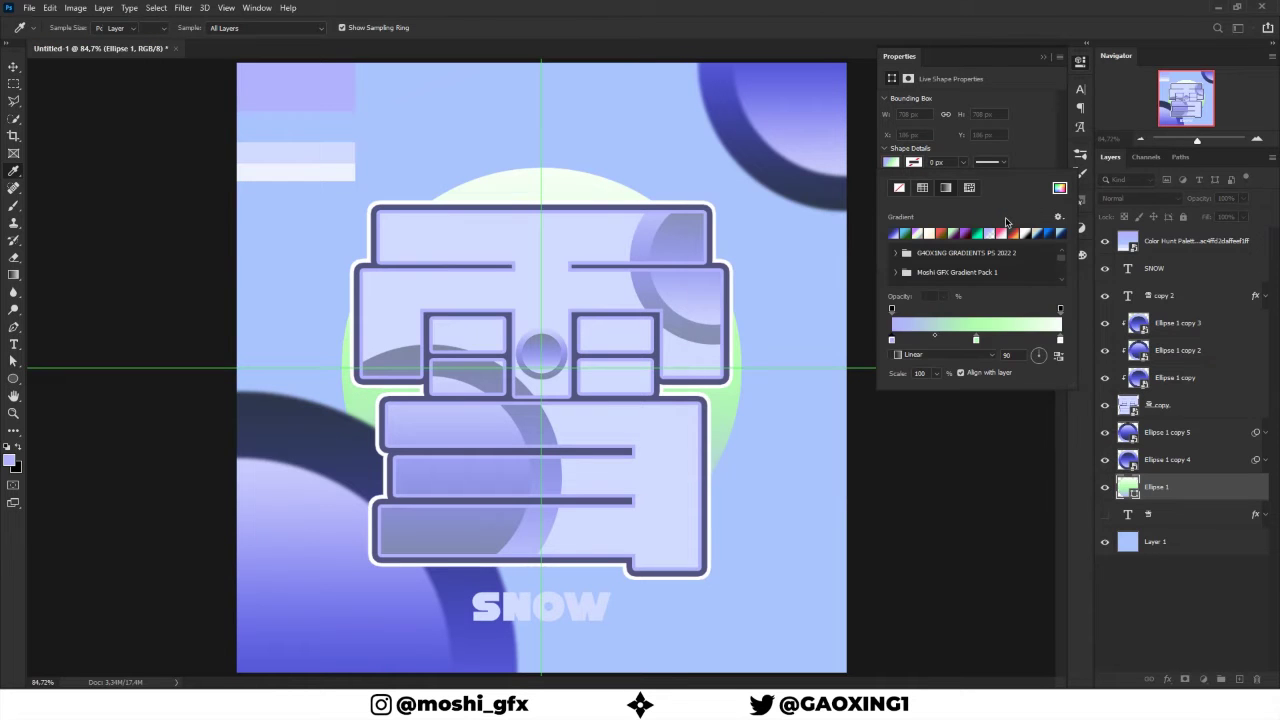
Hide the SNOW text layer and the letter shape layers
left_click(1043, 57)
left_click(1105, 268)
left_click(1105, 295)
left_click(1105, 405)
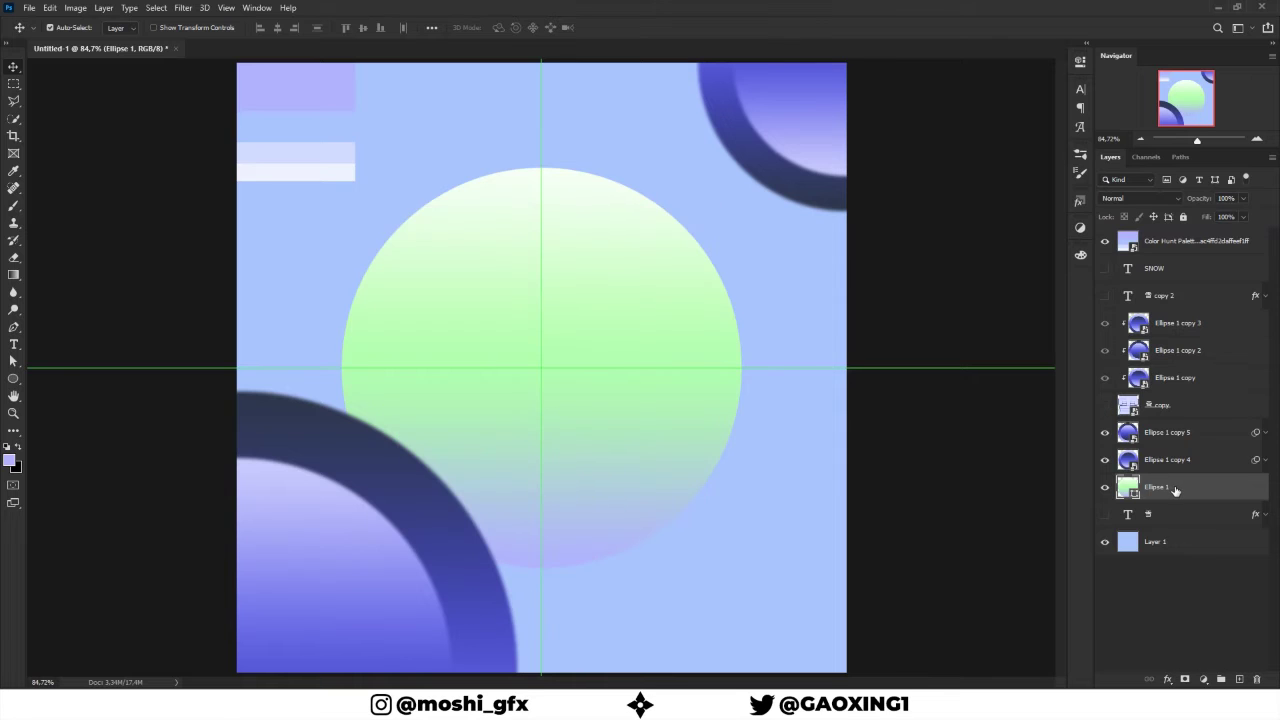
Duplicate the green circle, shrink the copy to 597 px around its centre, and reverse its gradient
key("ctrl+j")
key("ctrl+t")
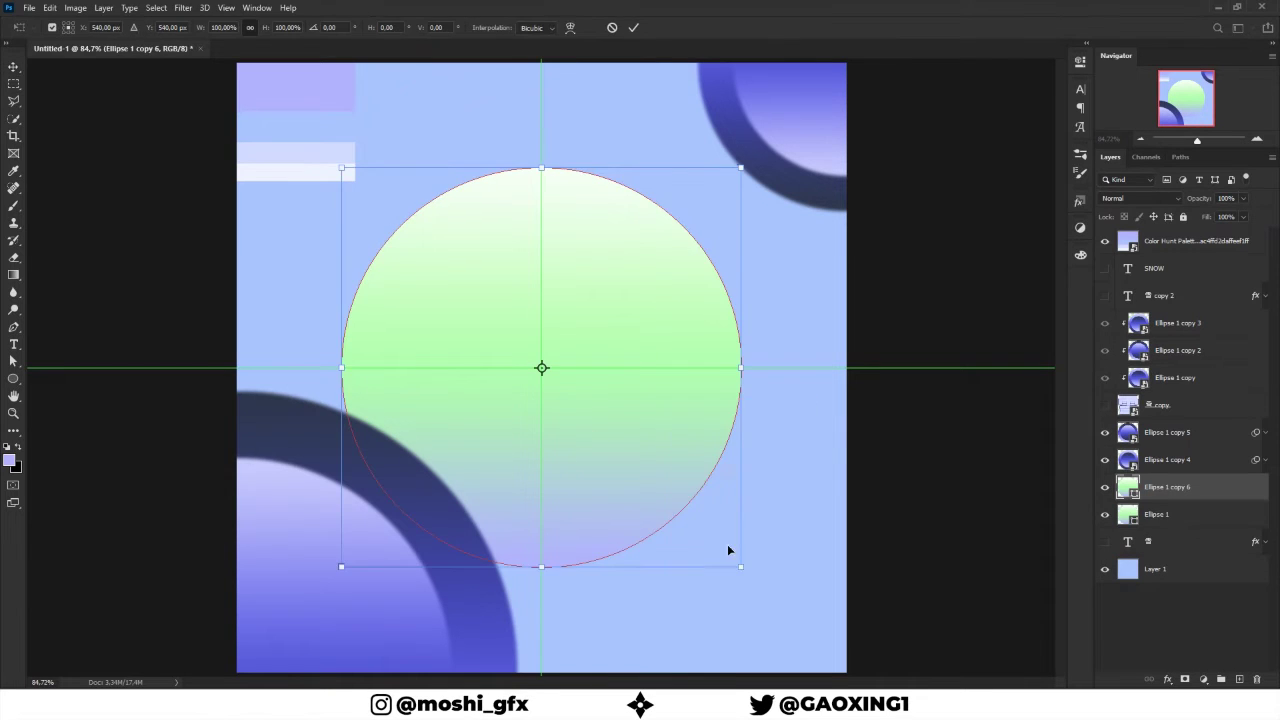
left_click_drag(742, 566, 714, 534)
key("Return")
left_click(1080, 61)
left_click(891, 162)
left_click(1055, 378)
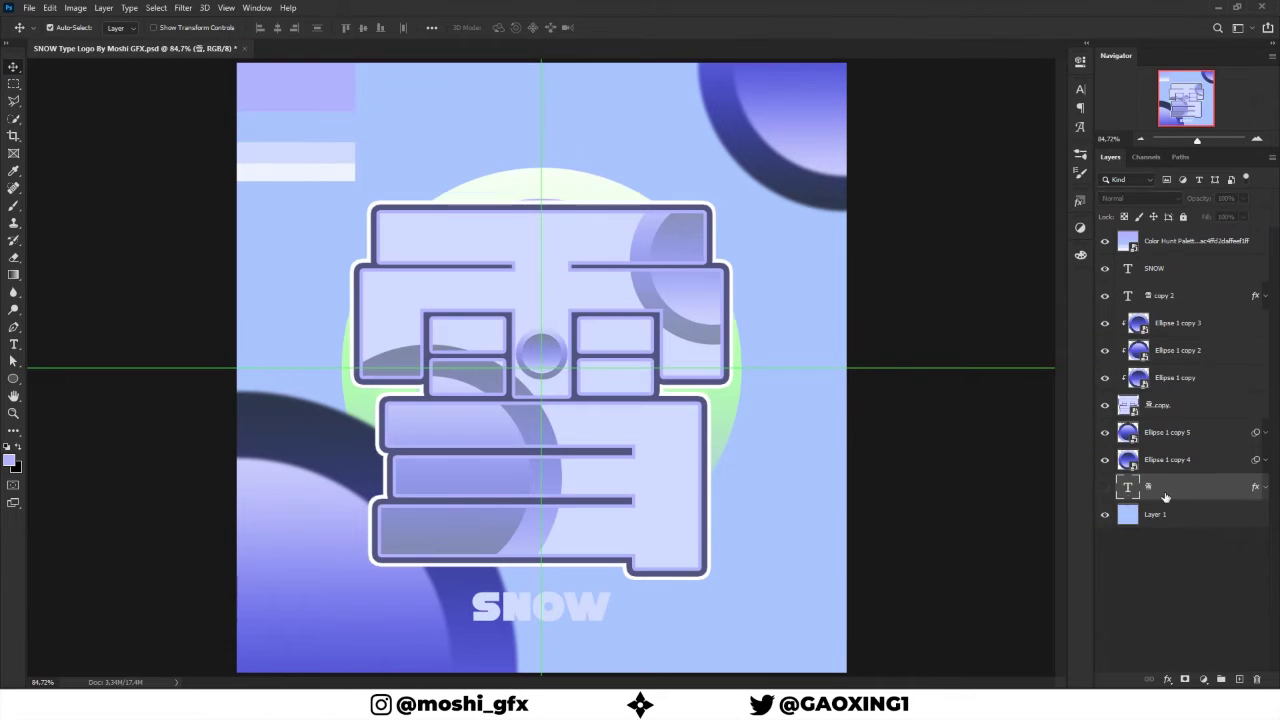
Draw an 800 px circle with a purple gradient fill, positioned behind the logo
left_click_drag(795, 620, 797, 622)
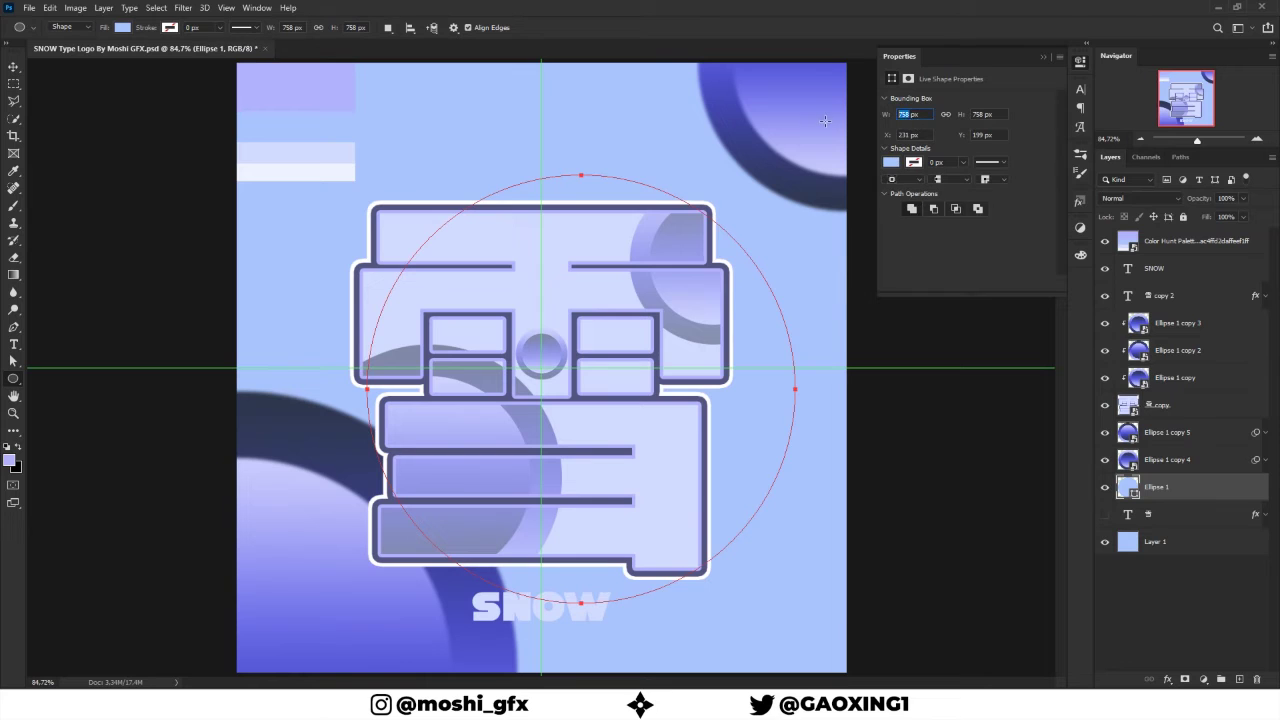
left_click(891, 162)
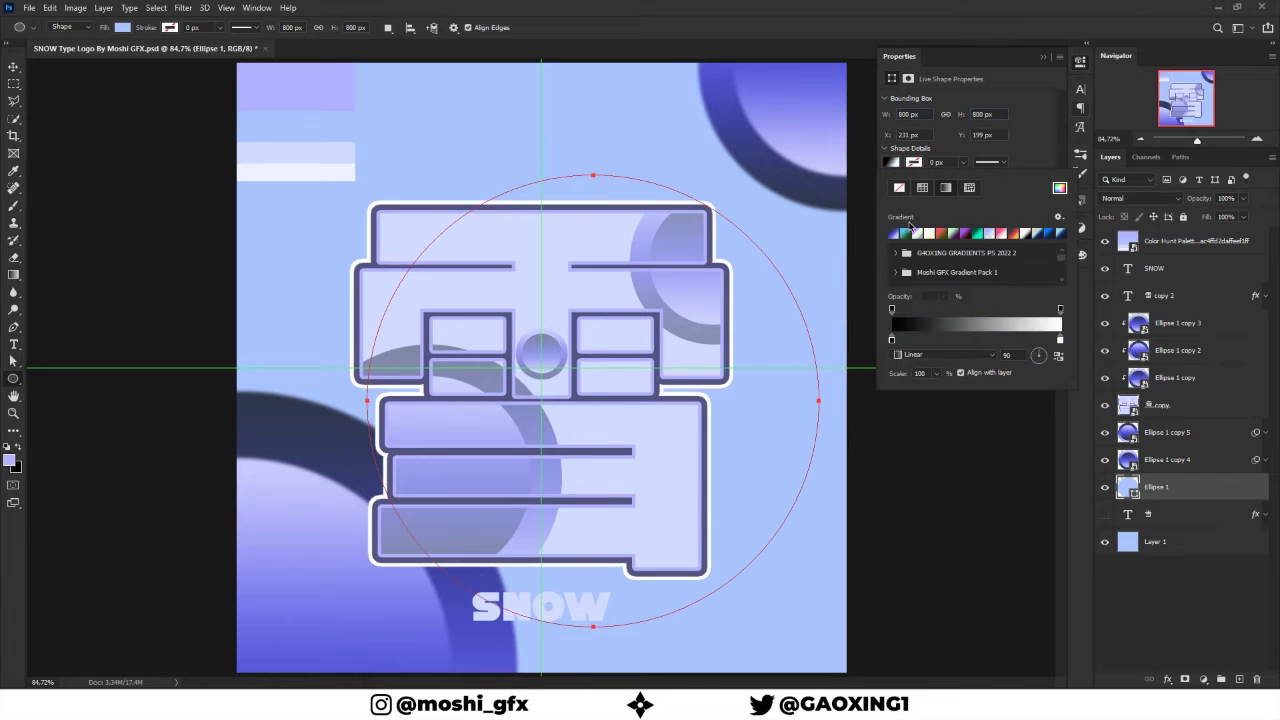
left_click(960, 220)
key("ctrl+t")
mouse_move(760, 455)
left_mouse_down()
mouse_move(697, 423)
mouse_move(709, 421)
left_mouse_up()
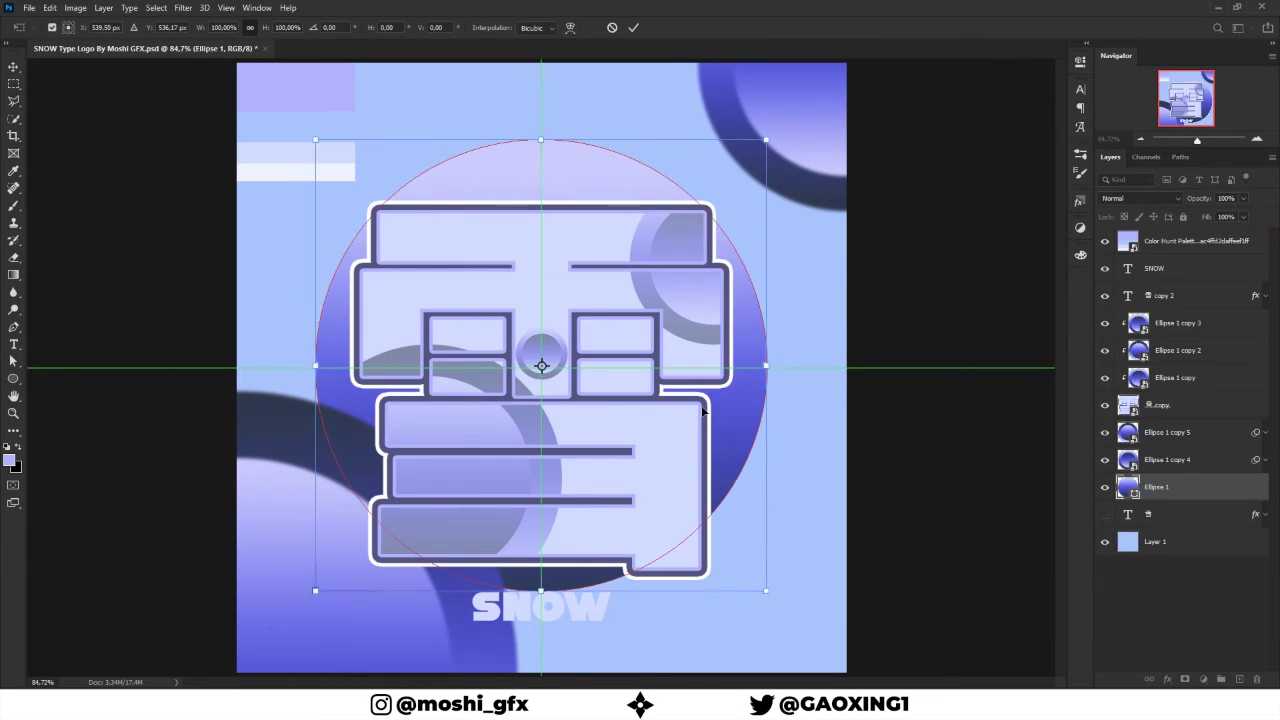
key("Return")
Duplicate the purple circle, shrink the copy inside it, and give it a darker gradient
key("ctrl+j")
key("ctrl+t")
left_click_drag(766, 592, 735, 563)
key("Return")
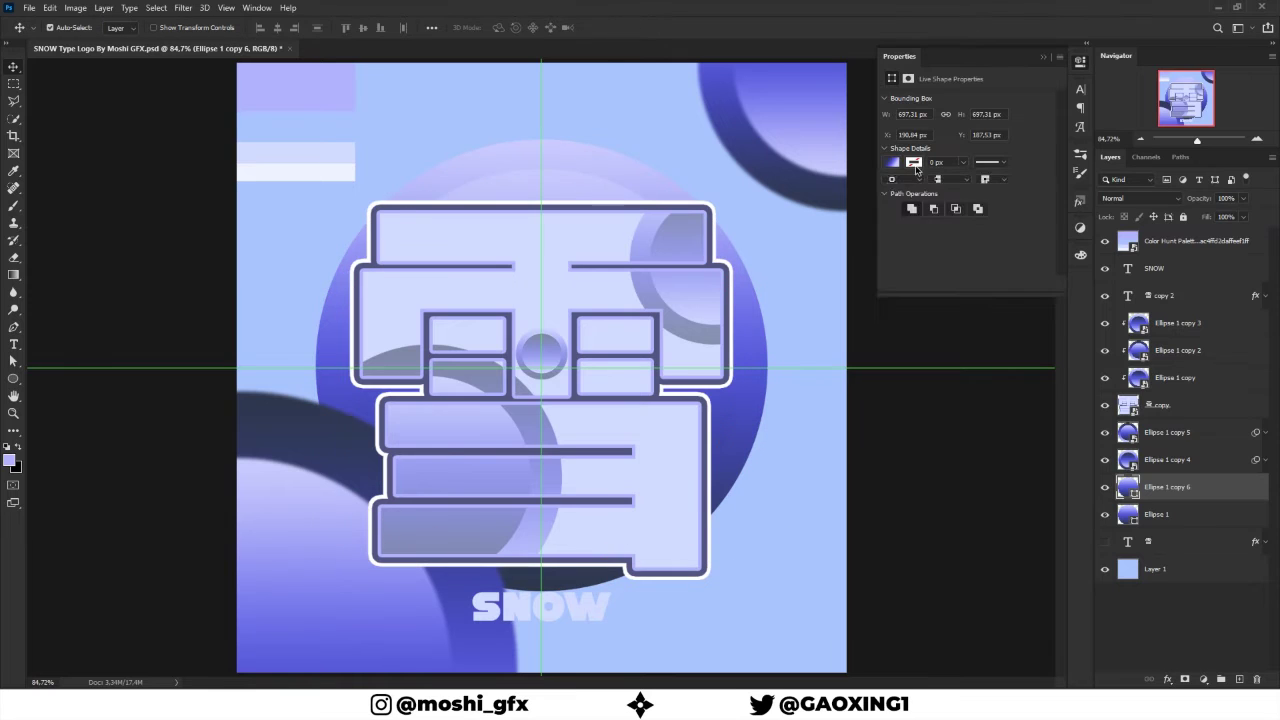
left_click(891, 162)
left_click(960, 220)
left_click(1050, 65)
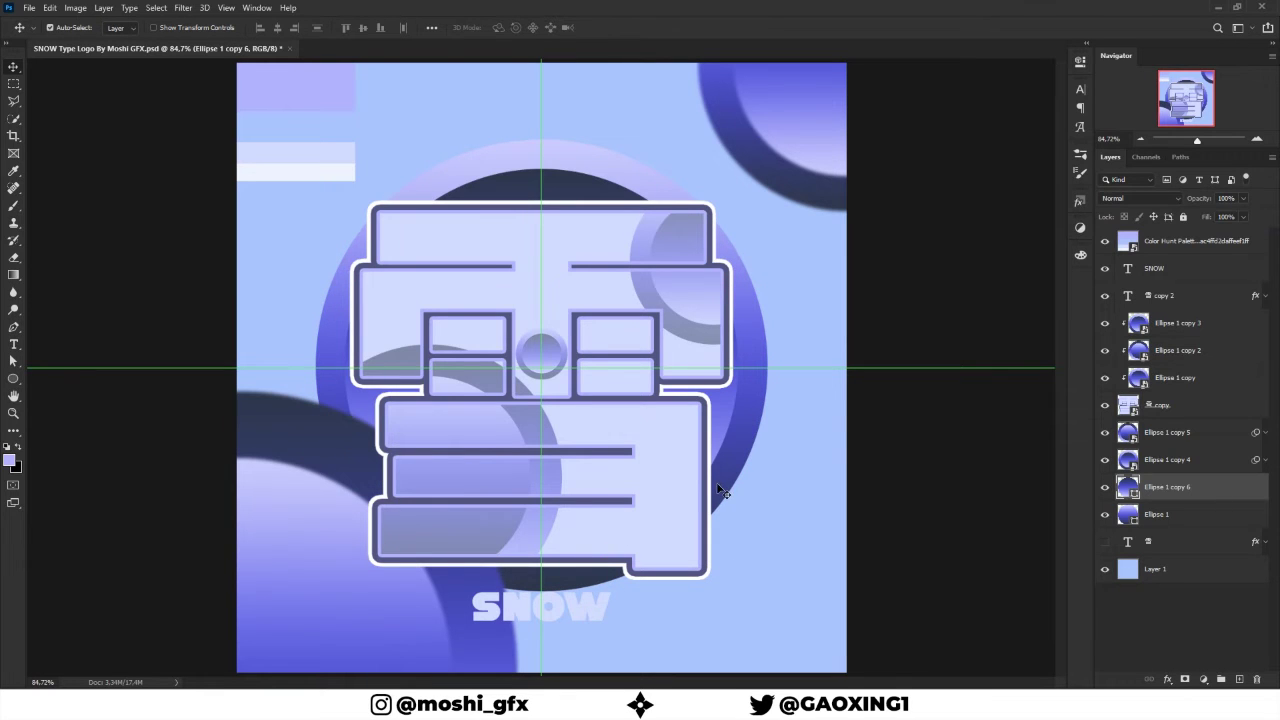
left_click(1186, 270)
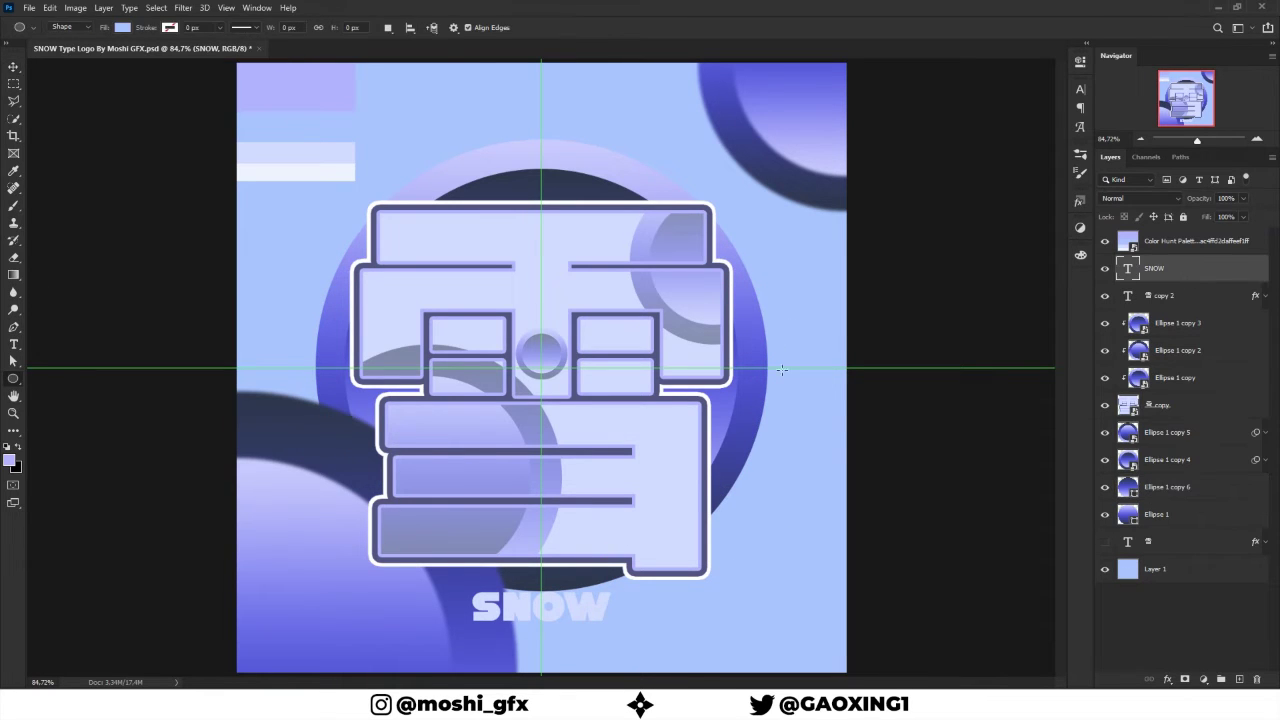
Draw a small circle right of the logo with a radial blue-purple gradient
left_click_drag(777, 320, 816, 359)
left_click(891, 162)
left_click(945, 187)
key("v")
left_click(891, 162)
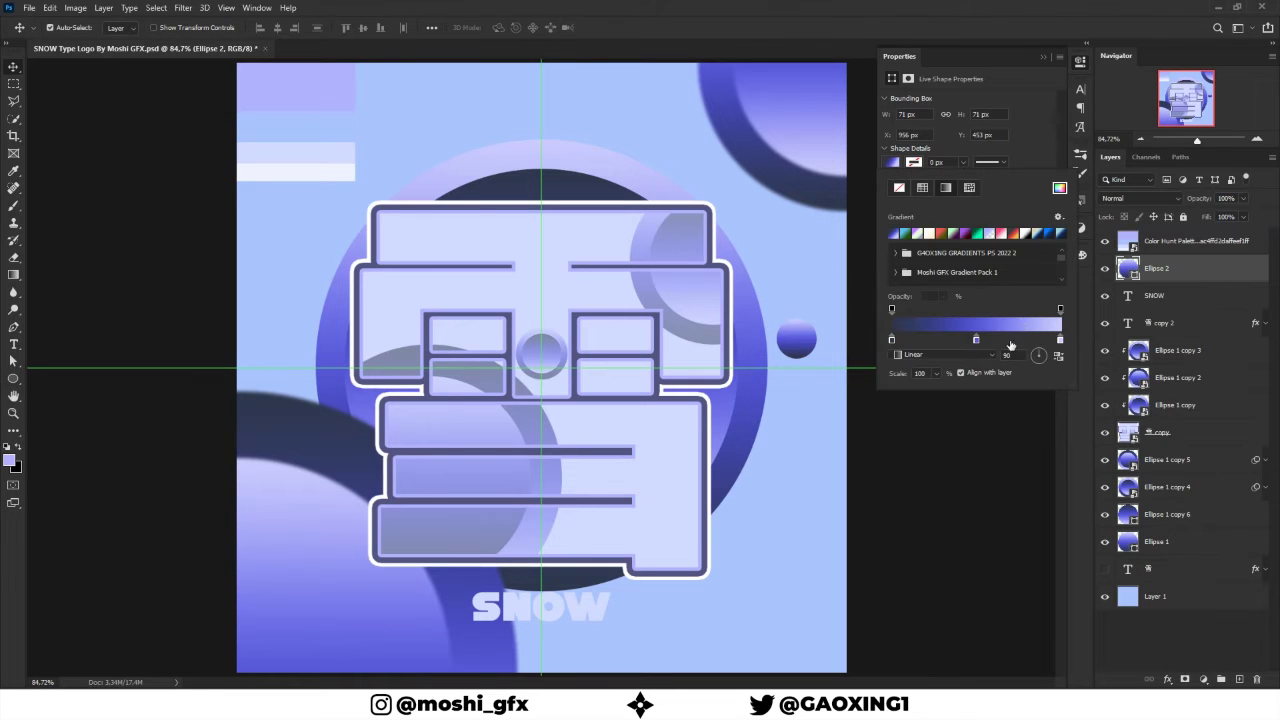
left_click(945, 354)
left_click(955, 368)
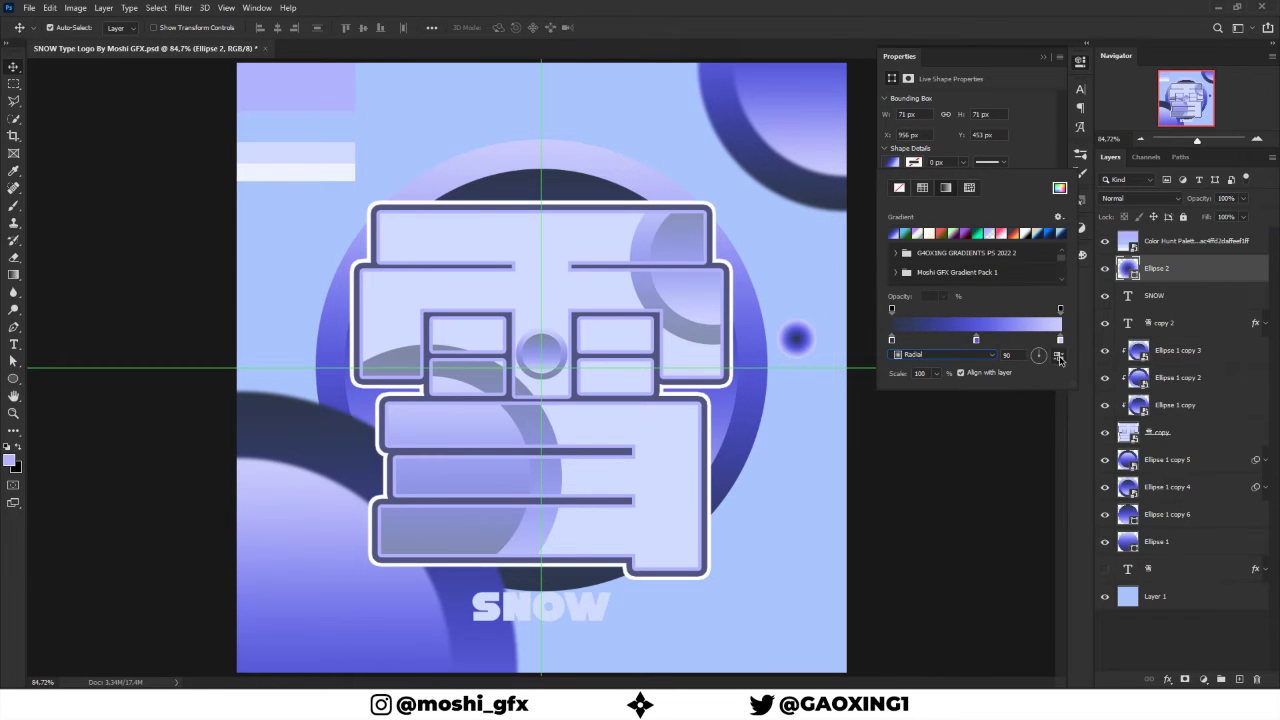
key("Return")
left_click(52, 374)
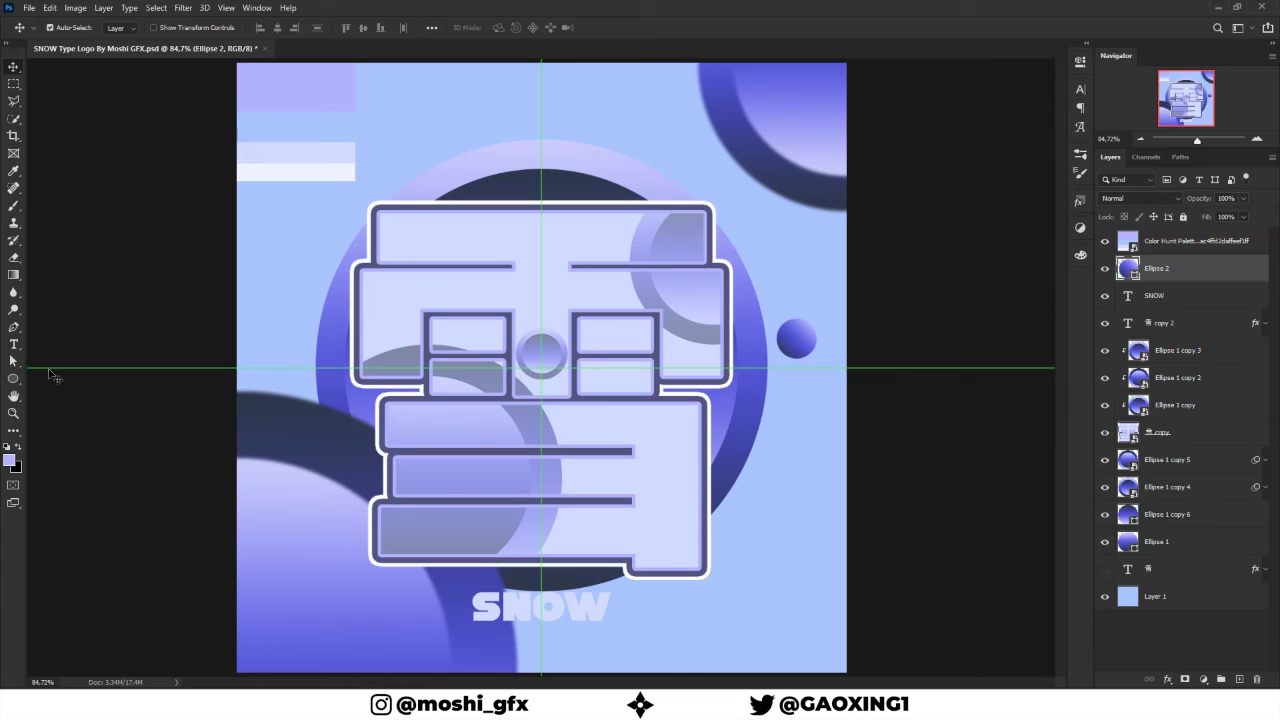
Draw a gradient-filled circle at the logo's upper left
mouse_move(268, 221)
left_mouse_down()
mouse_move(330, 283)
mouse_move(796, 338)
left_mouse_up()
left_click(891, 162)
left_click(943, 188)
key("Return")
left_click_drag(280, 192, 346, 260)
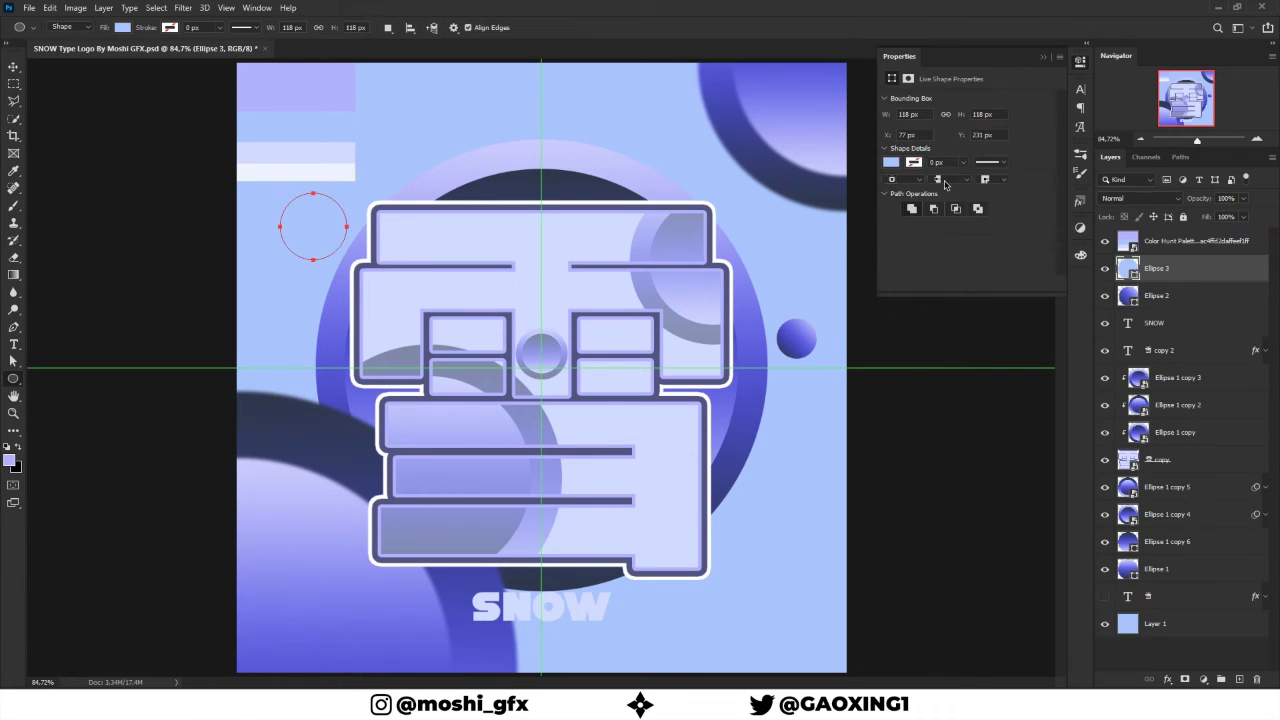
left_click(891, 162)
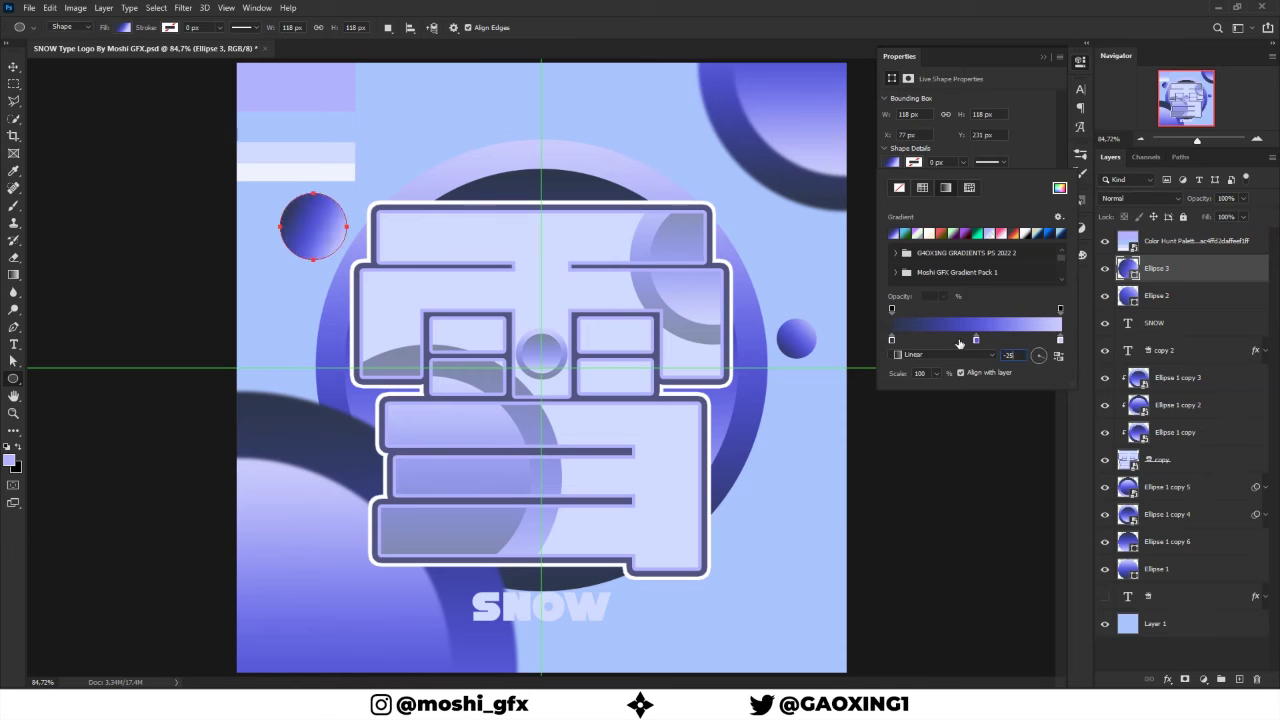
key("Return")
Add a tiny blue gradient circle just above the upper-left circle
key("v")
key("ctrl+shift+alt+n")
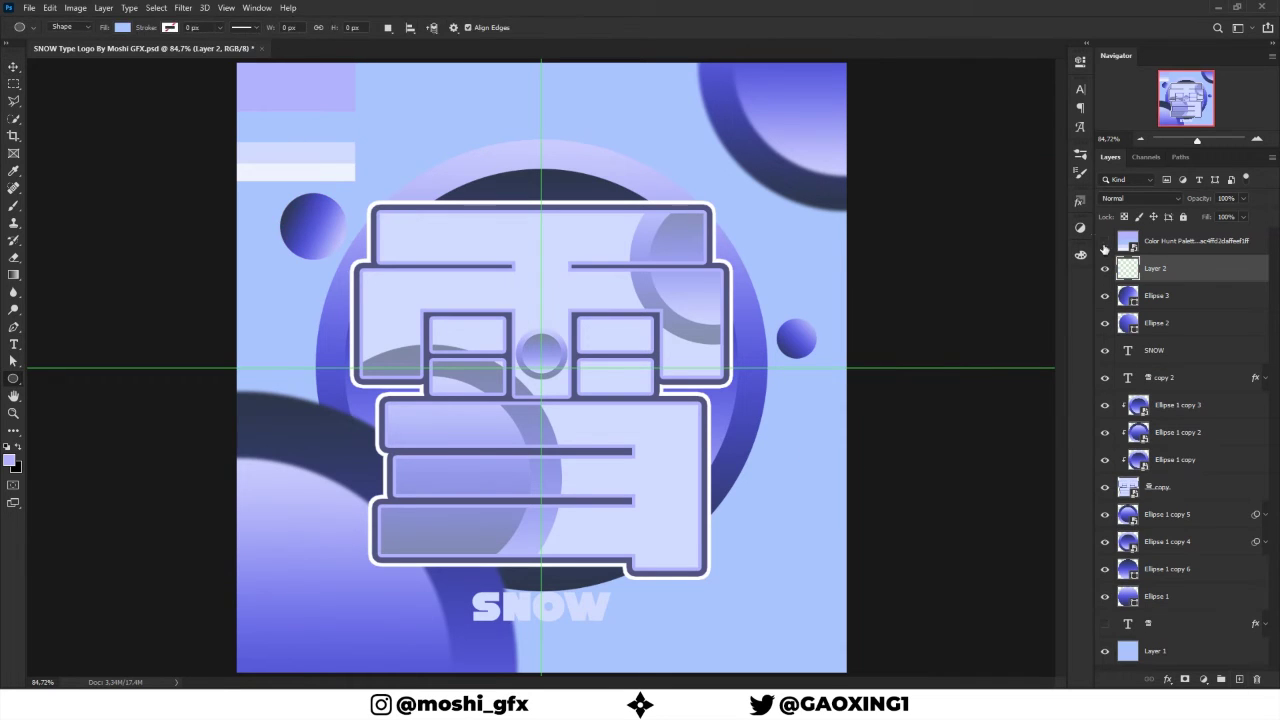
left_click_drag(320, 156, 357, 192)
left_click(891, 162)
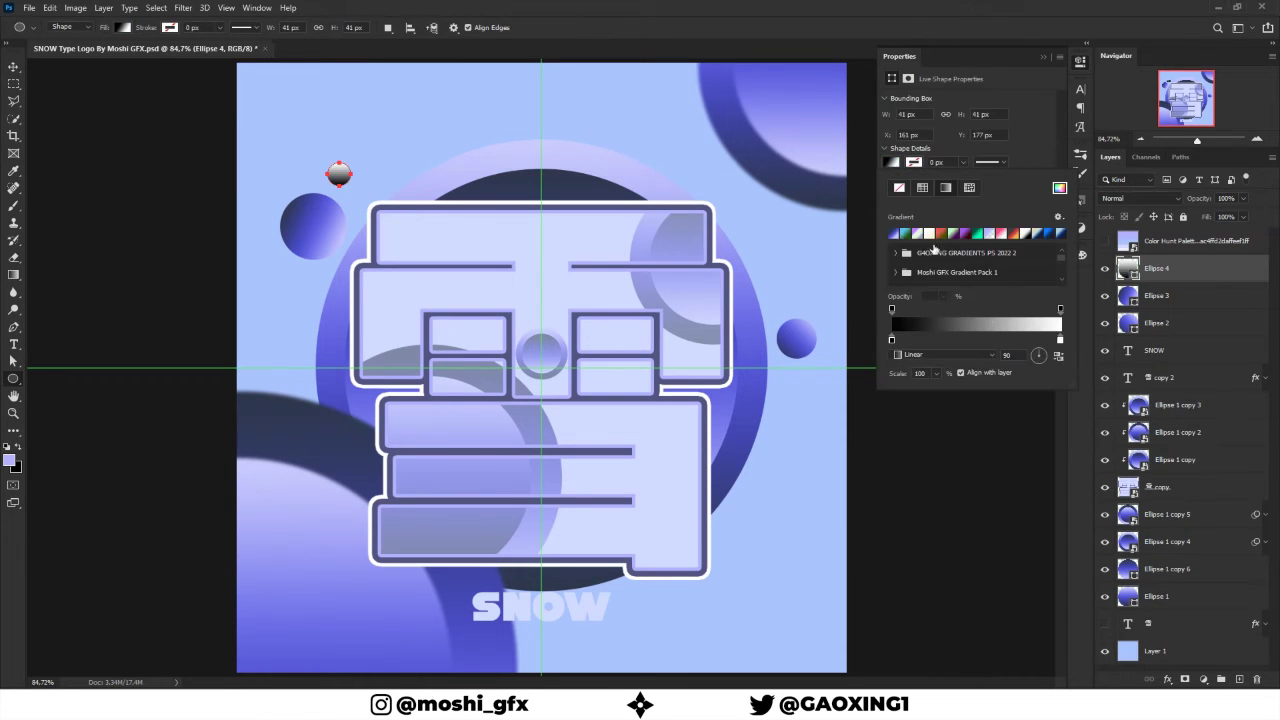
left_click(1045, 58)
key("v")
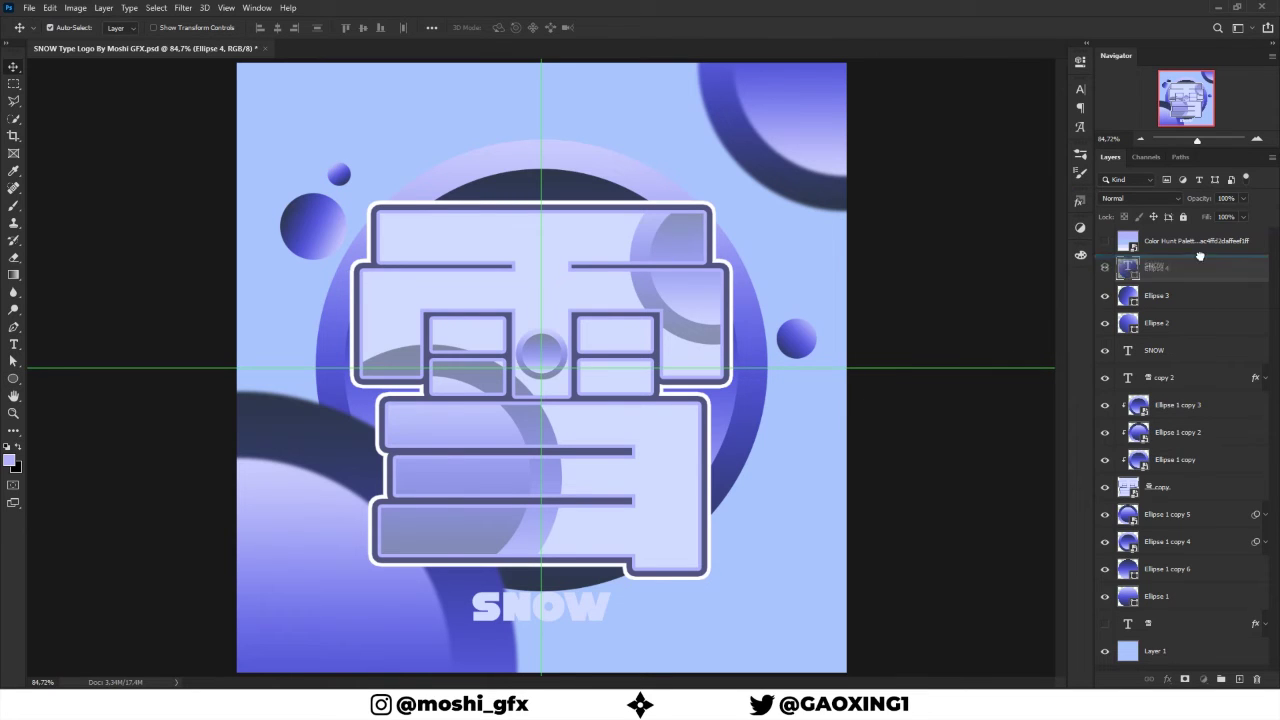
Duplicate the SNOW layer and draw a wavy shape across the lower half of its letters
right_click(1190, 268)
left_click(1100, 300)
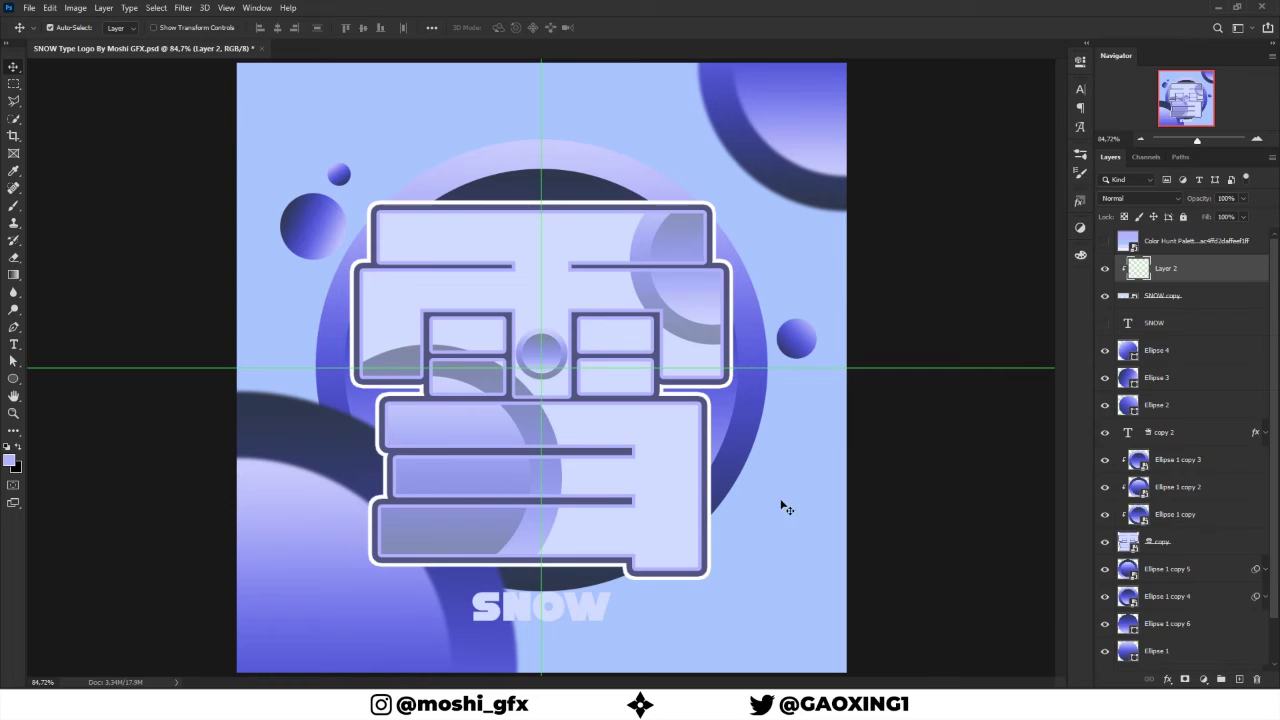
scroll(598, 563, "up", 5)
key("p")
left_click_drag(700, 440, 660, 440)
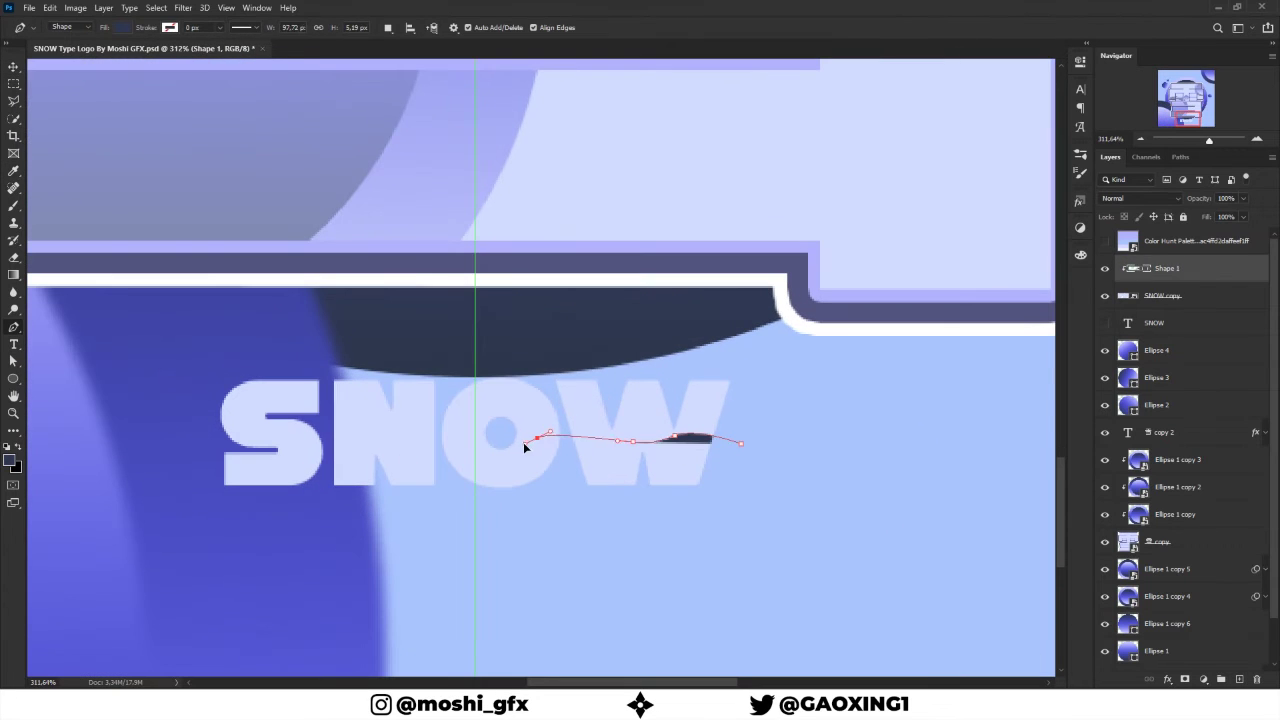
left_click(571, 493)
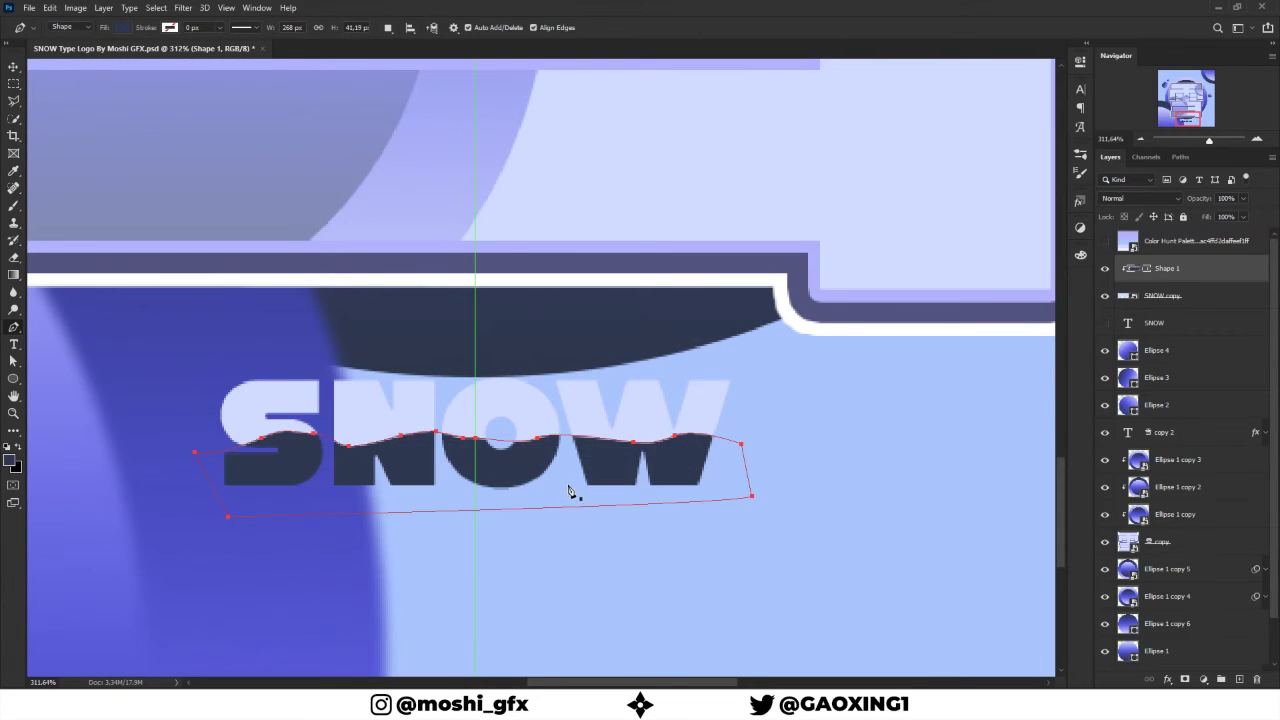
left_click(740, 443)
key("v")
Try a Gradient Map preset to recolour the SNOW text
scroll(698, 603, "down", 5)
scroll(600, 625, "up", 3)
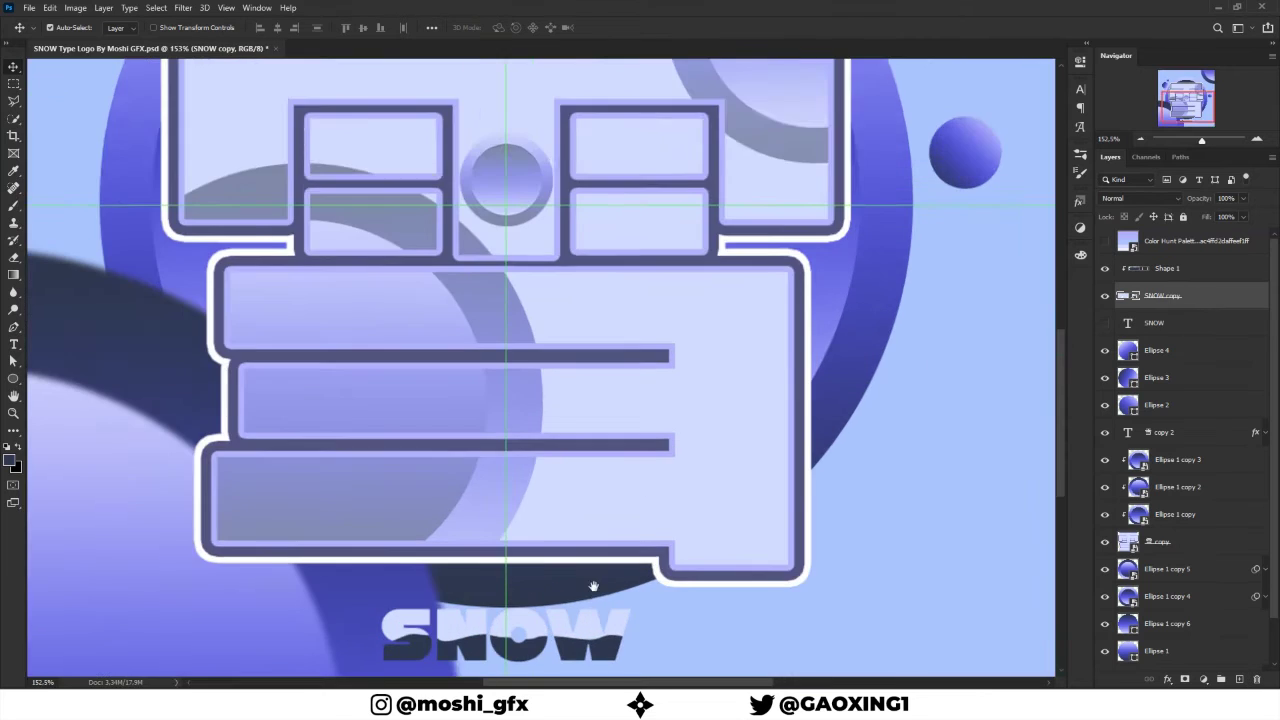
scroll(650, 535, "up", 2)
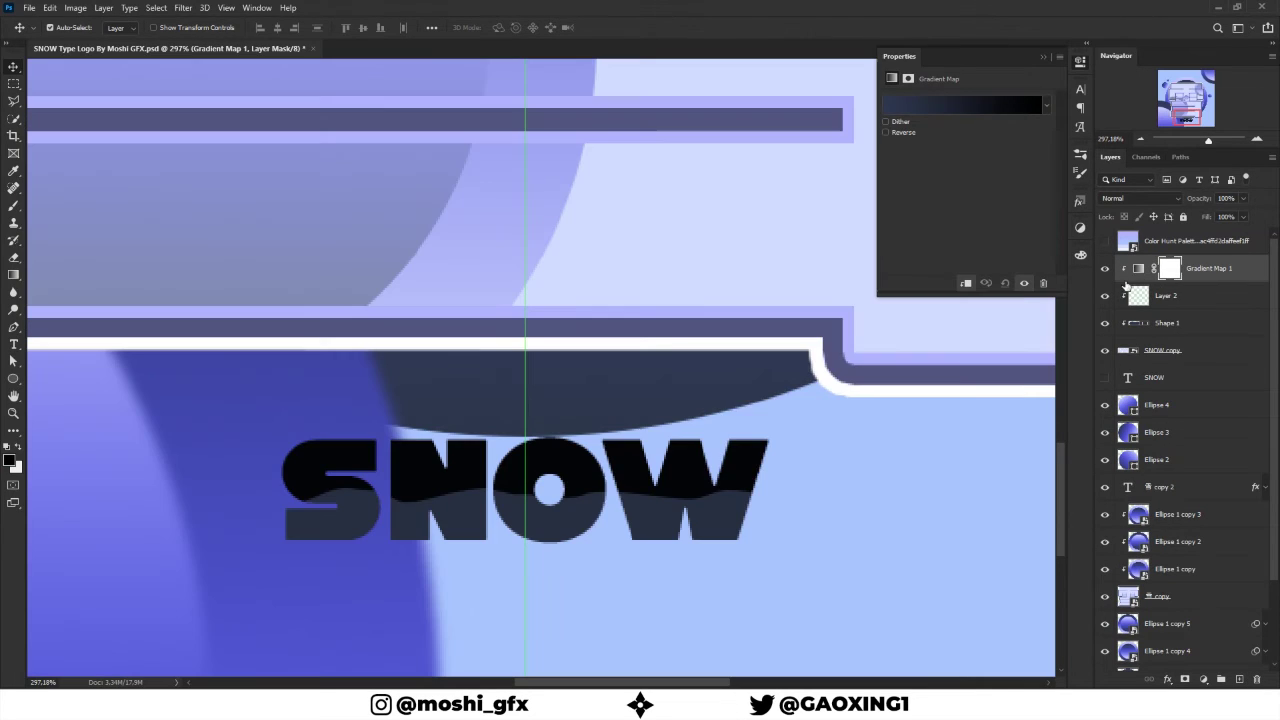
left_click(960, 104)
left_click(845, 251)
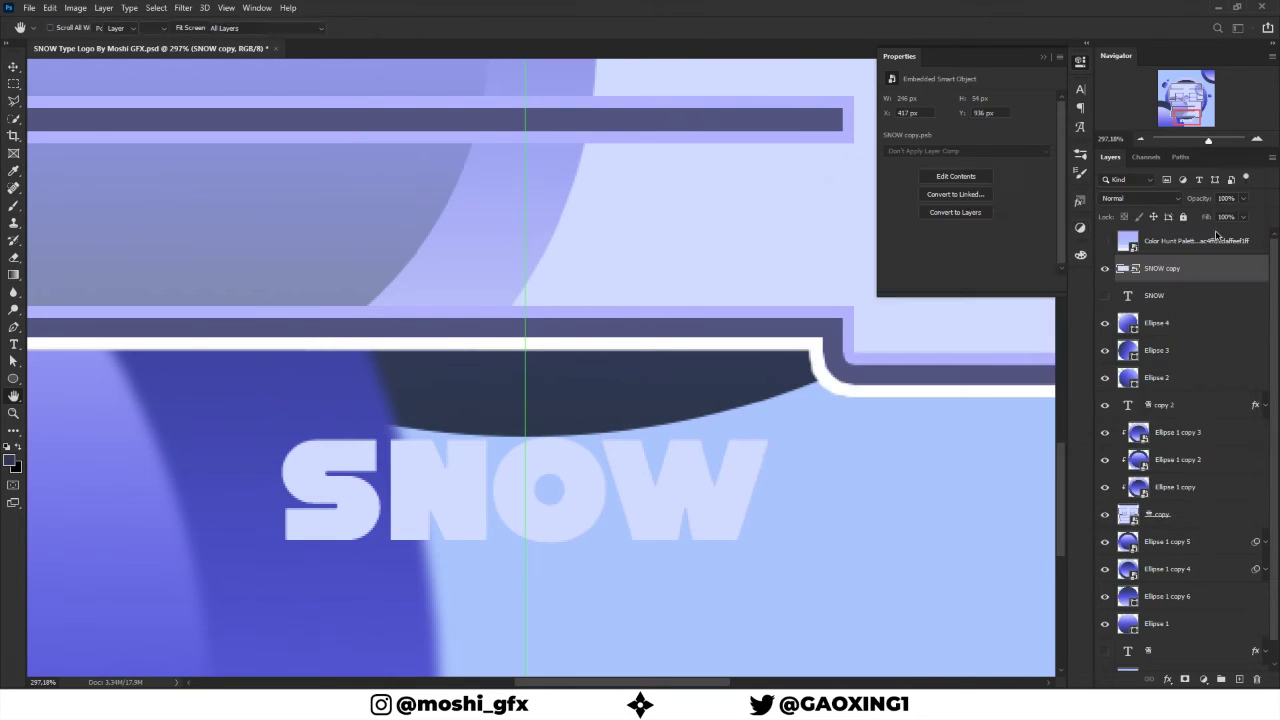
Try several Styles presets on SNOW, settling on white fill with a dark outline
left_click(1080, 200)
left_click(957, 277)
left_click(1021, 277)
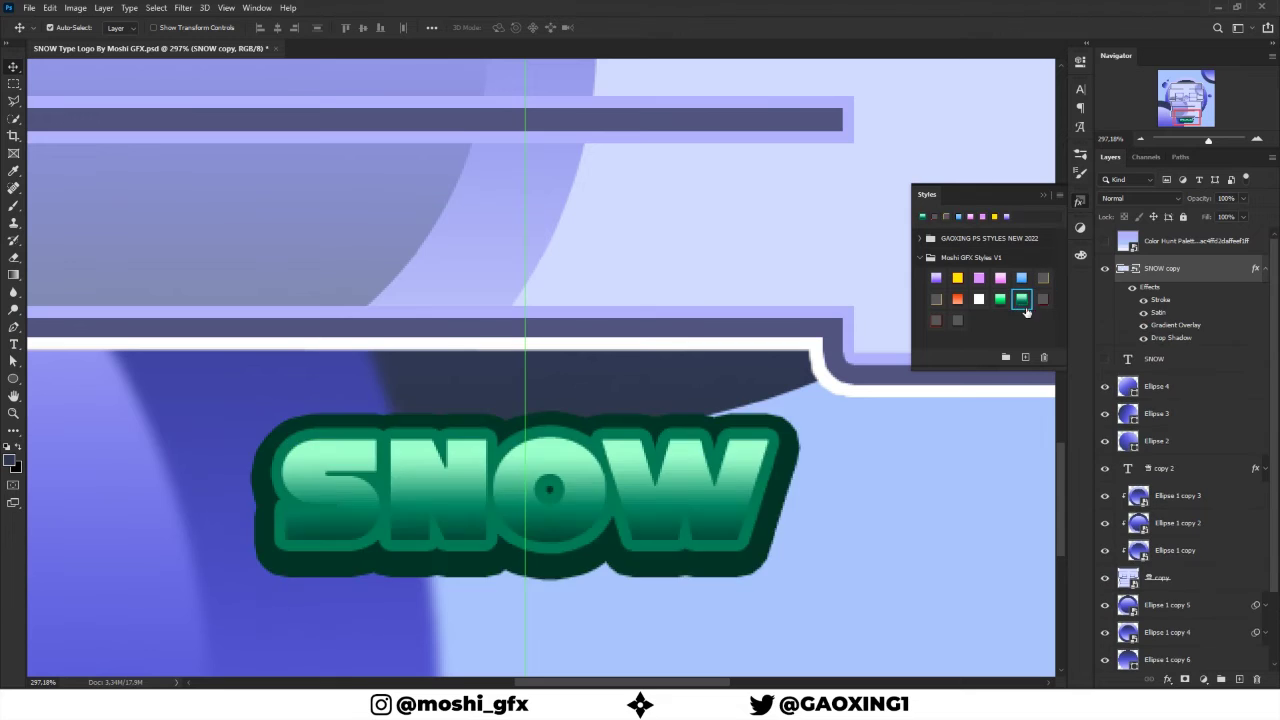
left_click(957, 298)
left_click(979, 298)
left_click(1080, 200)
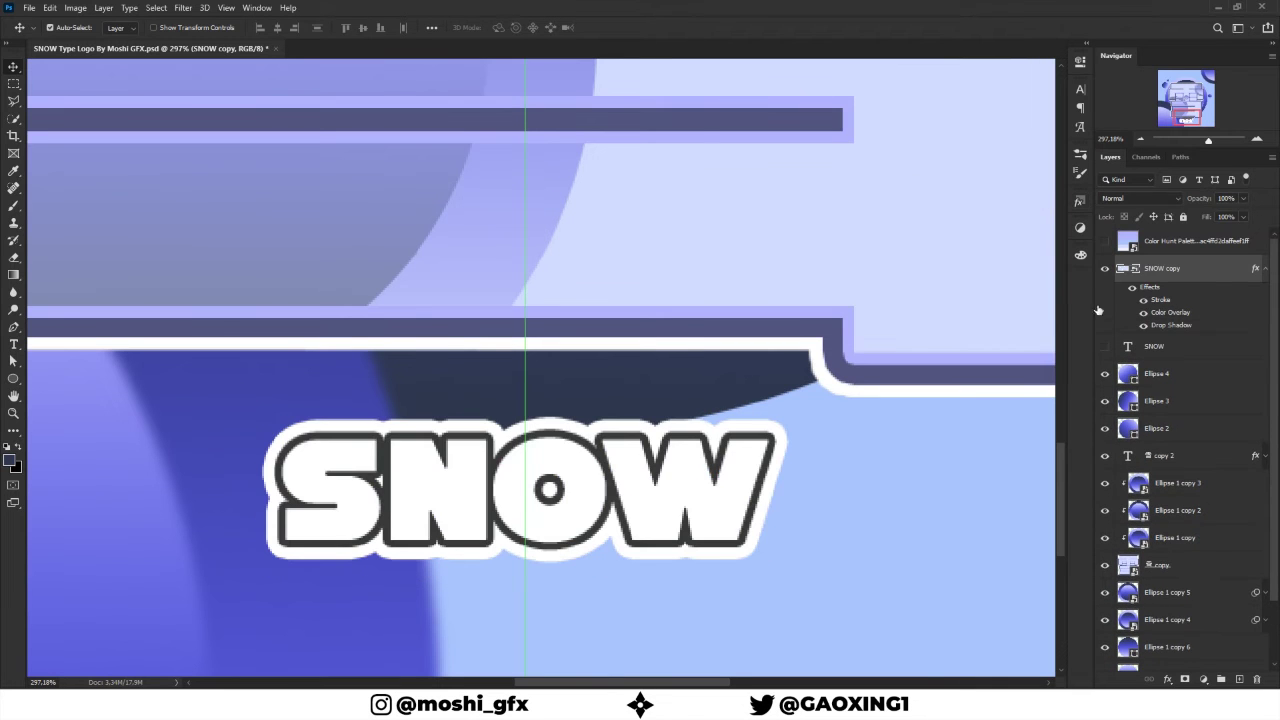
Adjust the SNOW stroke colour in the layer effects and fit the canvas on screen
double_click(1160, 299)
left_click(986, 297)
left_click(757, 408)
key("Return")
key("Return")
key("ctrl+0")
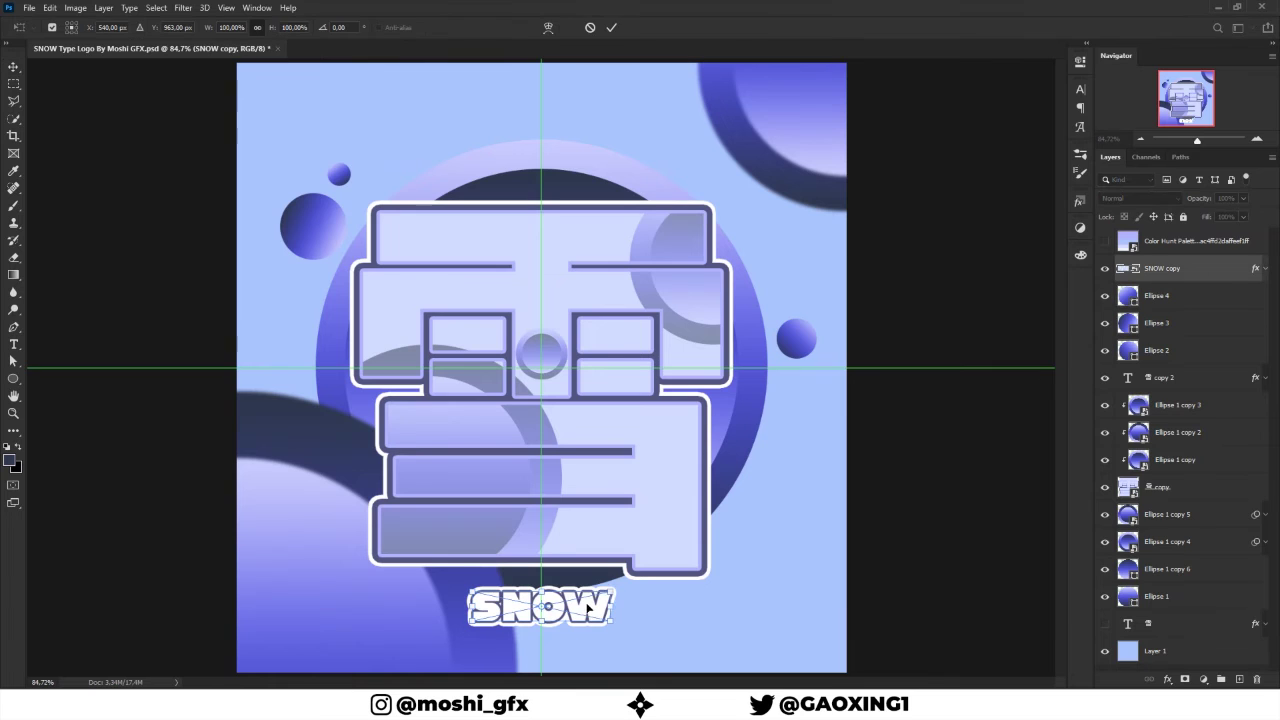
Draw a 1080 px dark navy circle and centre it on the canvas guides
left_click(50, 402)
type("1080")
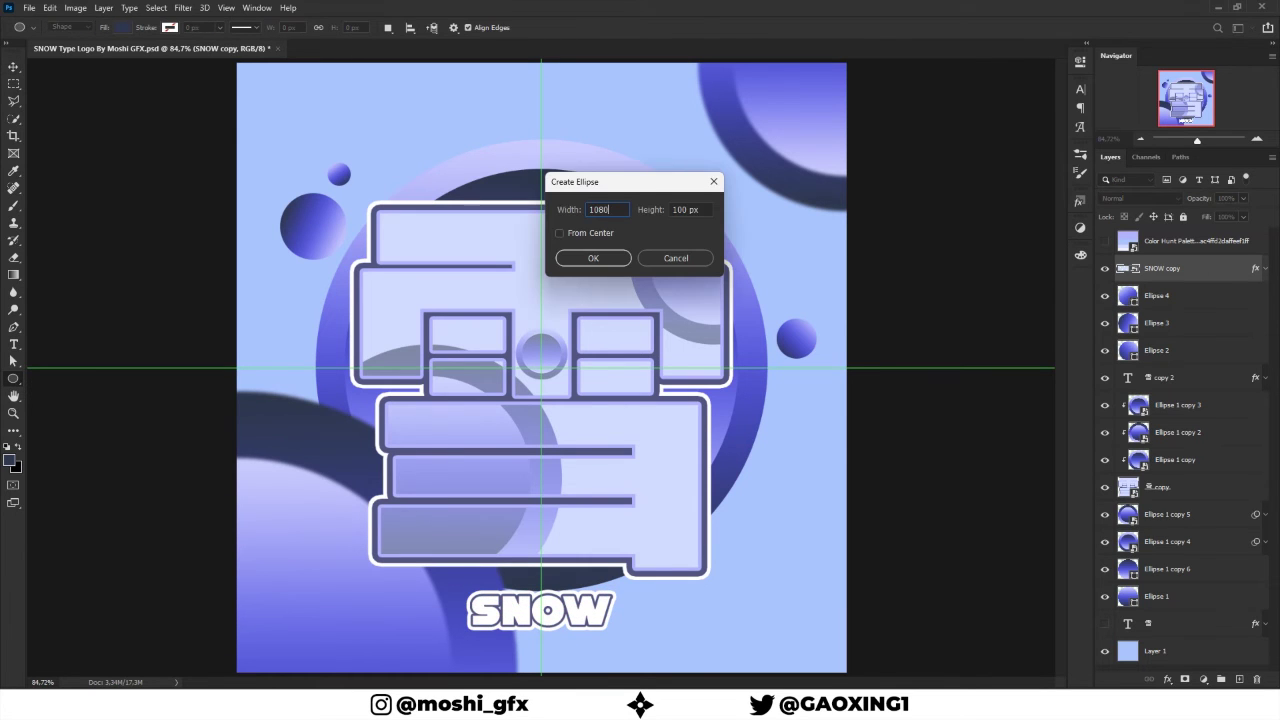
key("Return")
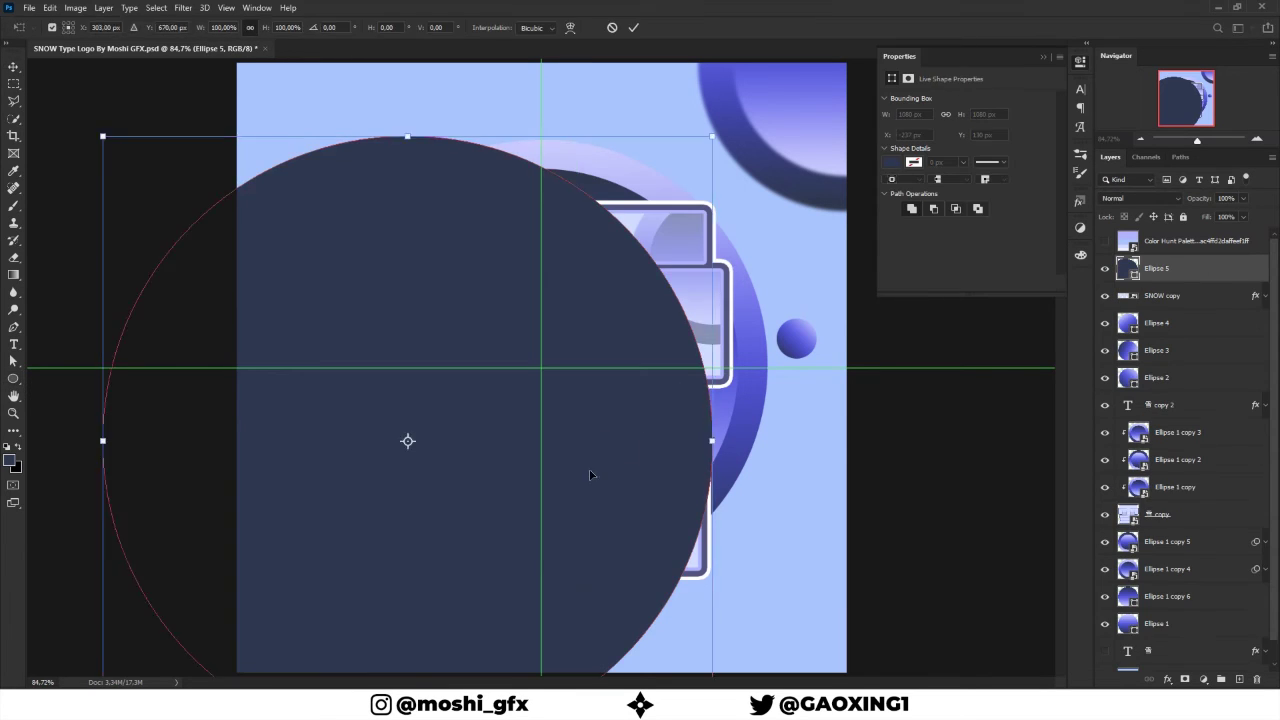
left_click_drag(590, 475, 723, 405)
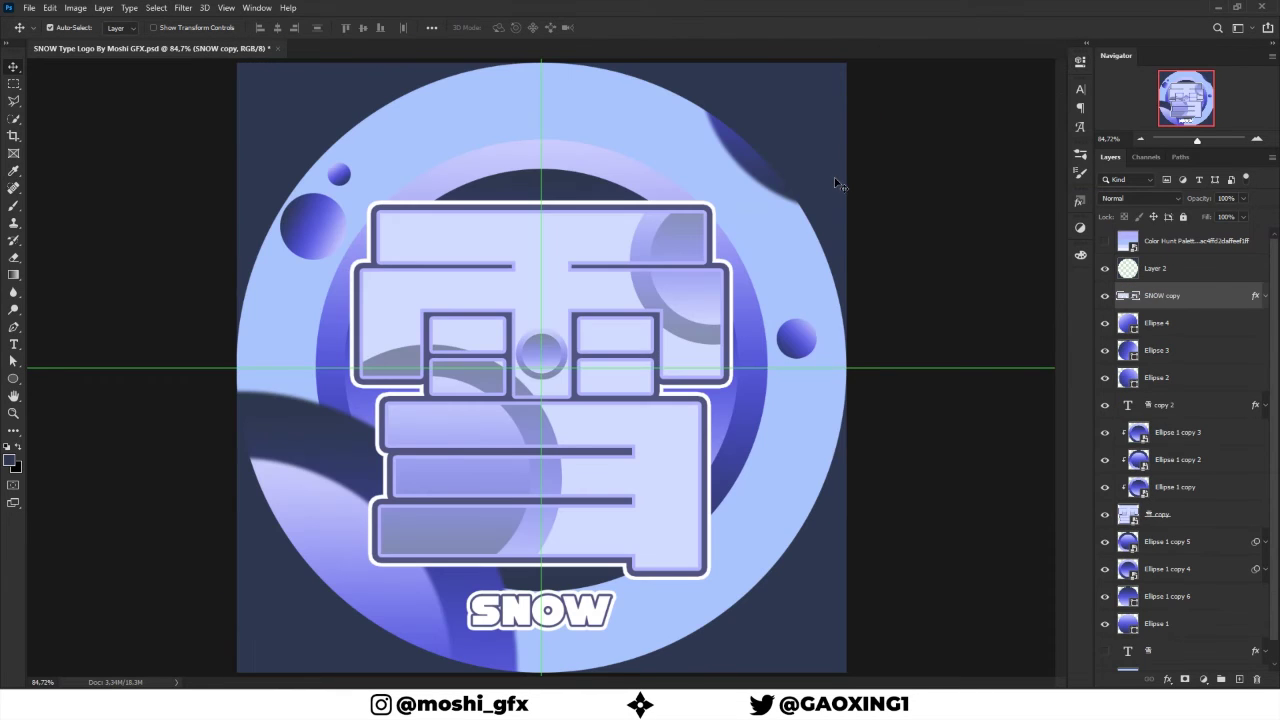
scroll(1167, 634, "down", 1)
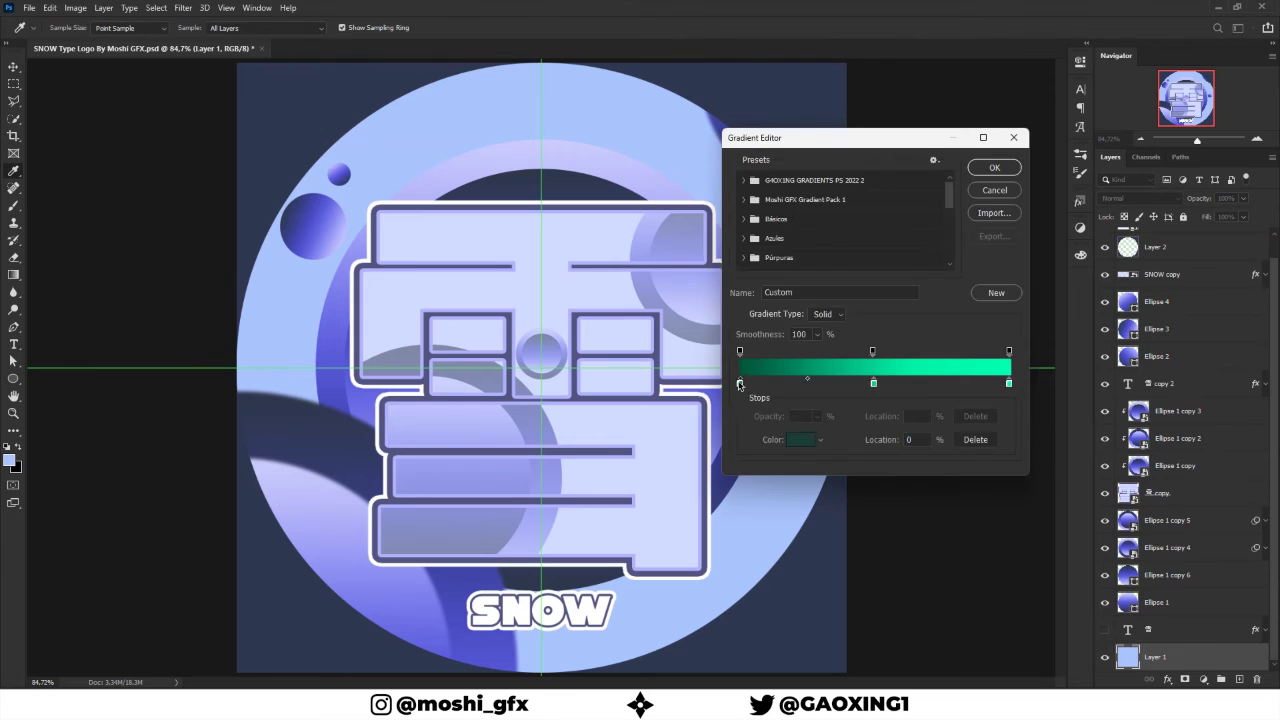
Set the gradient end stops to light blue and the middle stop to navy sampled from the artwork
double_click(740, 383)
left_click(1000, 209)
left_click(1008, 383)
double_click(873, 383)
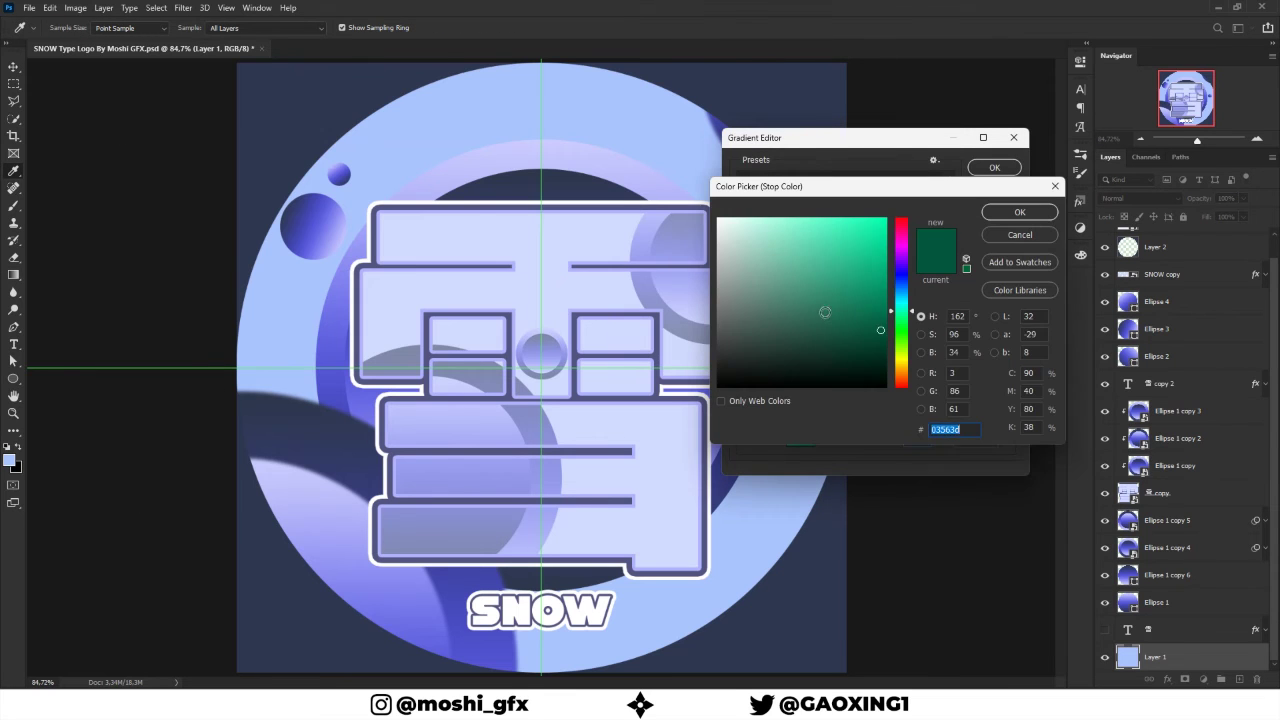
key("Escape")
double_click(873, 383)
left_click(415, 206)
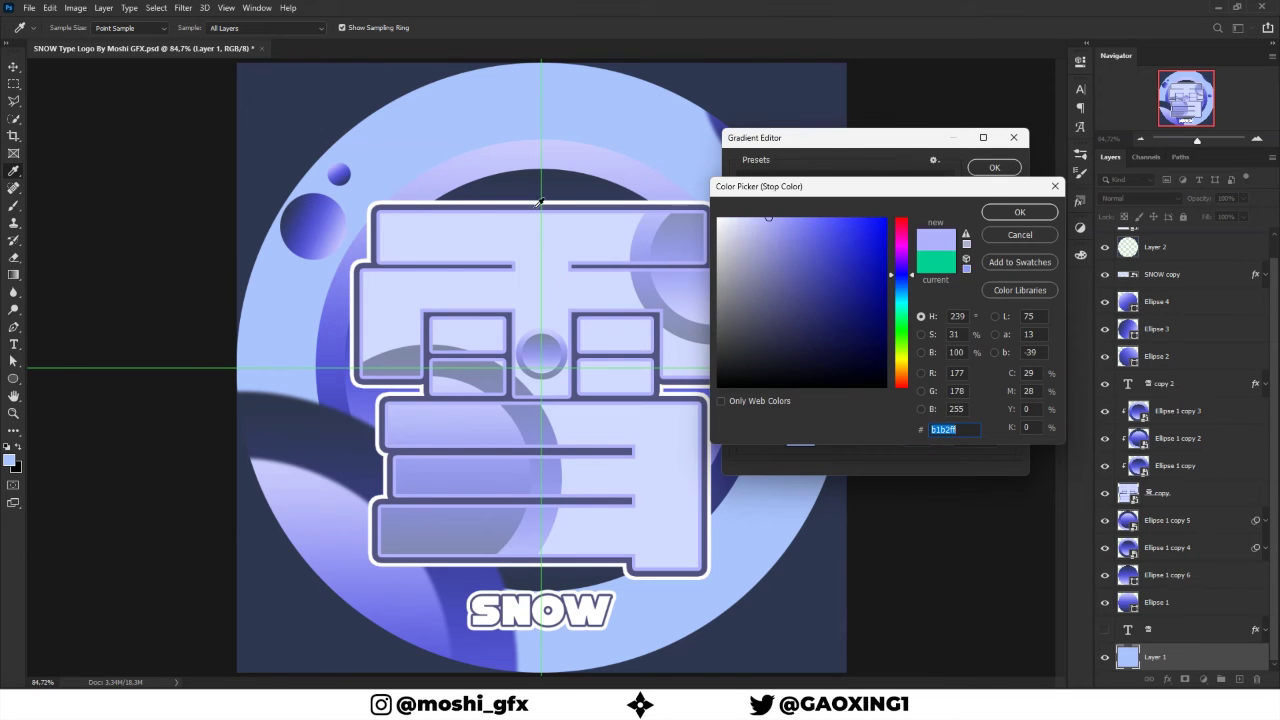
left_click(1020, 212)
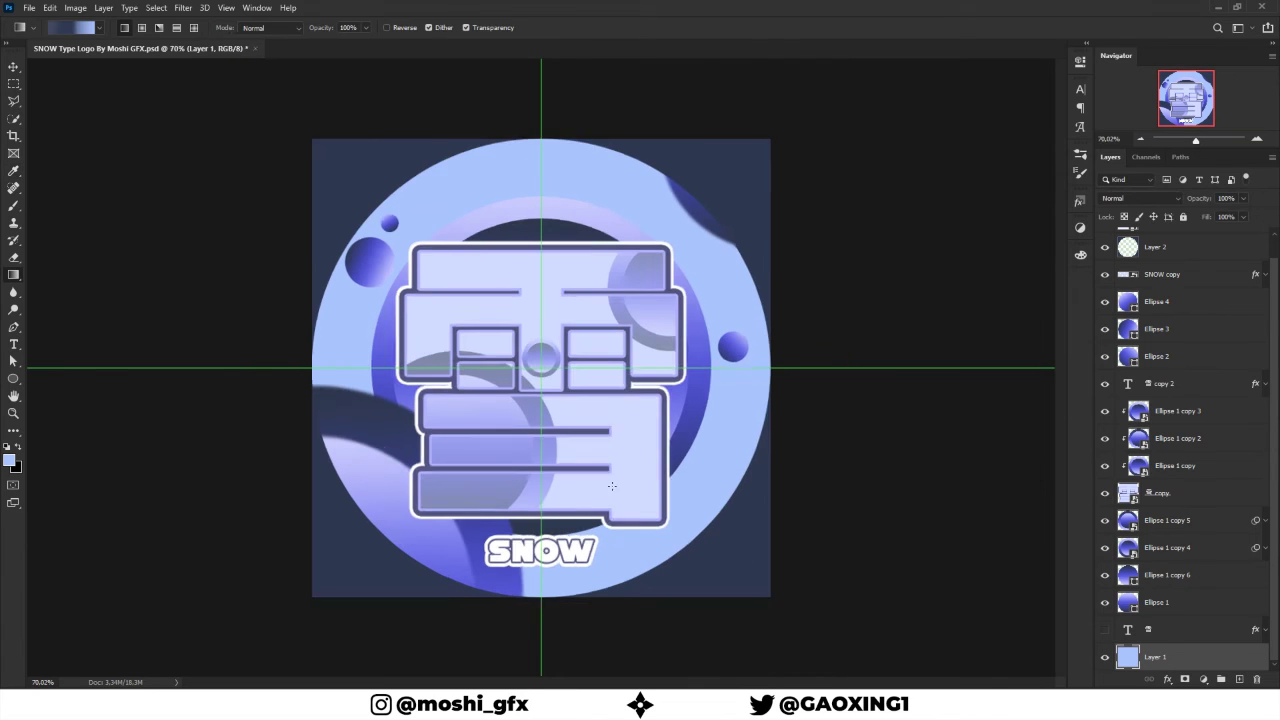
Draw the gradient downward from the top of the canvas across the background layer
scroll(611, 486, "down", 1)
left_click_drag(541, 300, 544, 535)
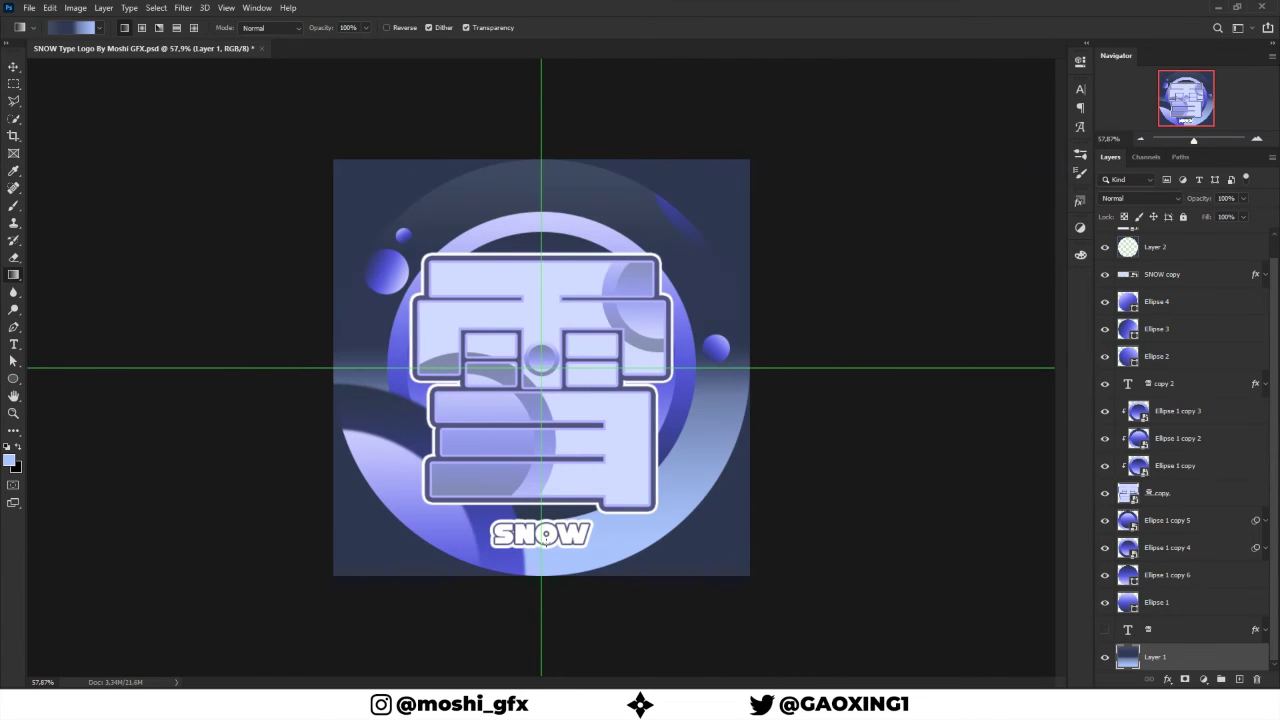
left_click_drag(541, 262, 541, 400)
scroll(541, 369, "down", 2)
scroll(541, 369, "down", 2)
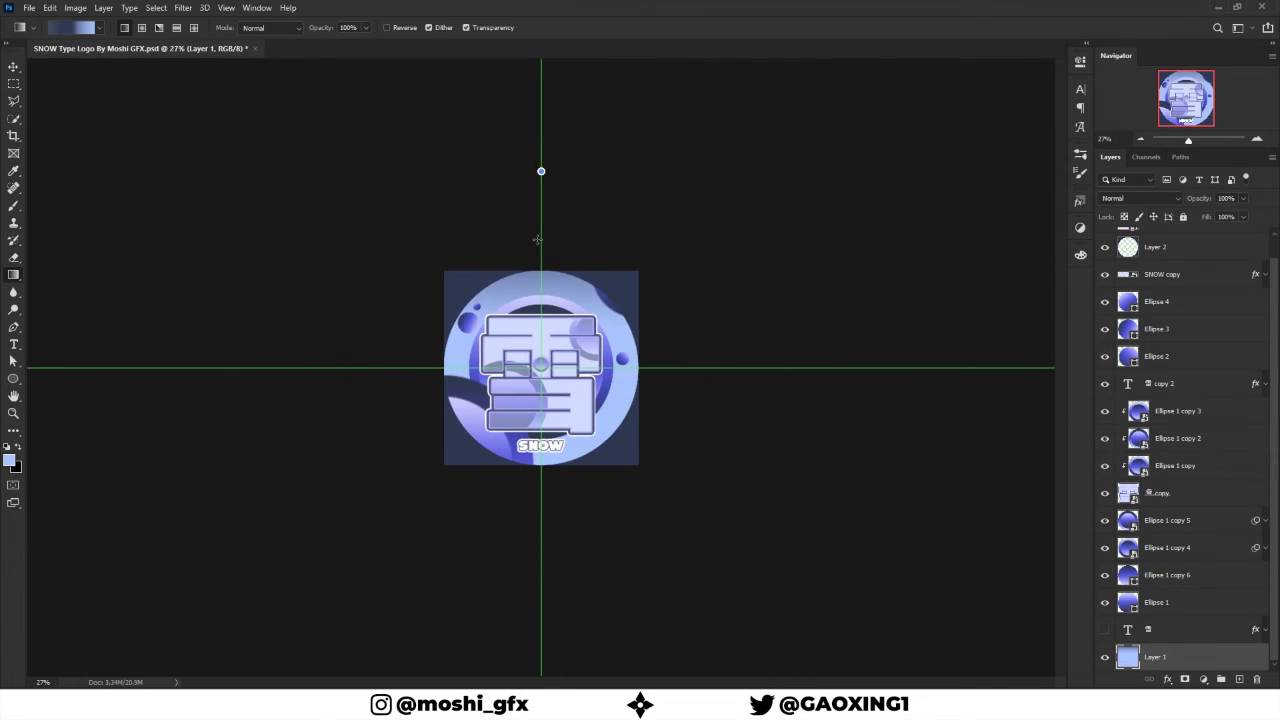
scroll(530, 398, "up", 5)
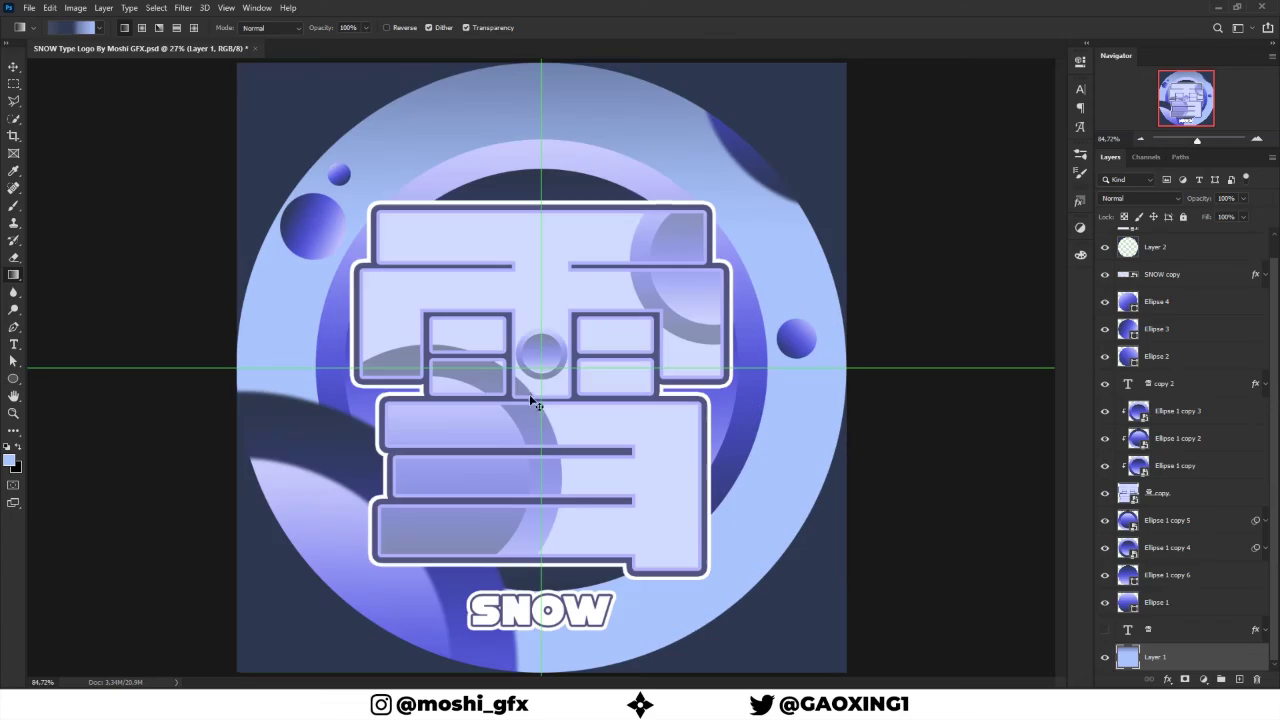
left_click(743, 526)
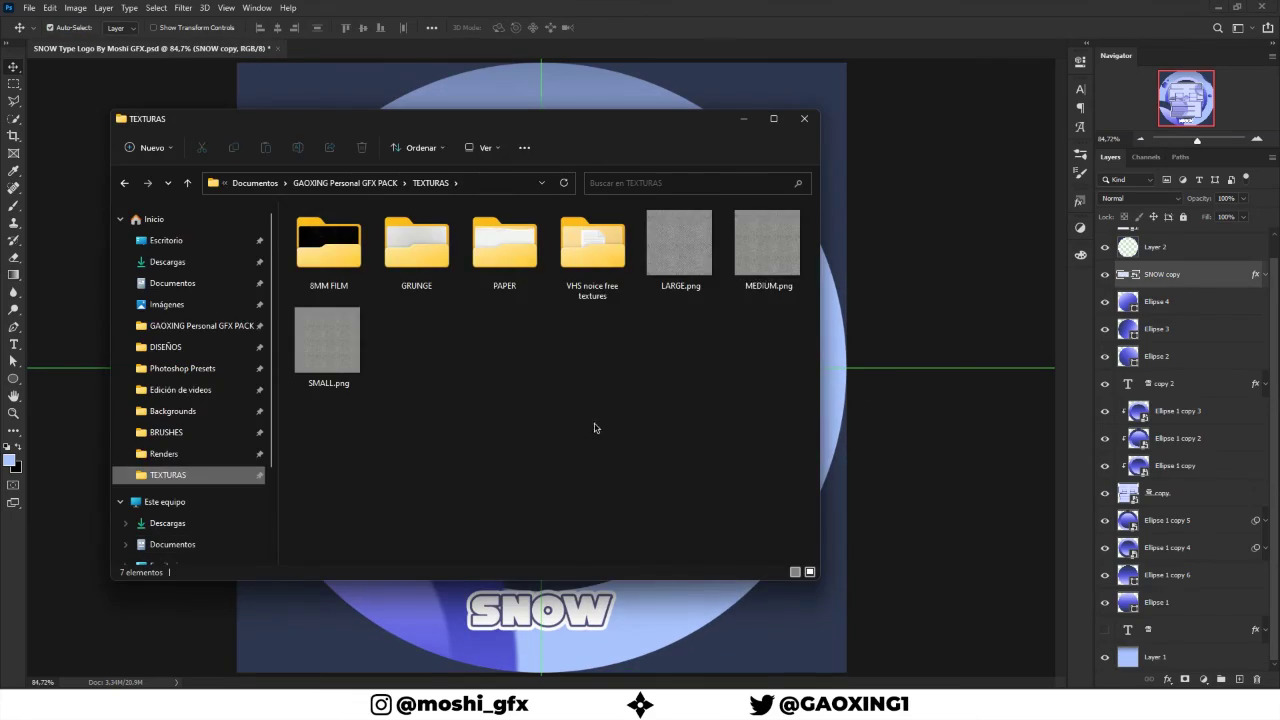
left_click_drag(766, 243, 643, 434)
left_click_drag(829, 366, 857, 357)
key("Return")
scroll(1140, 199, "down", 3)
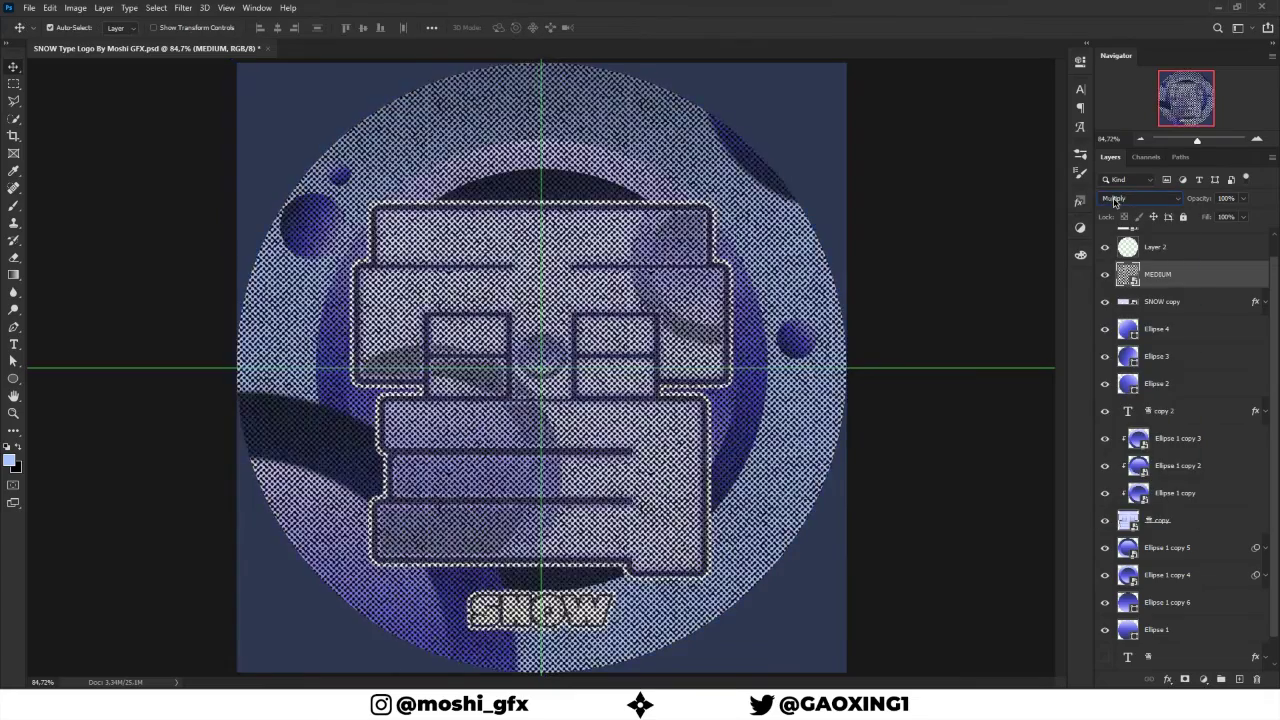
scroll(1140, 199, "down", 5)
scroll(1140, 199, "down", 2)
scroll(1140, 199, "down", 2)
scroll(1140, 200, "down", 3)
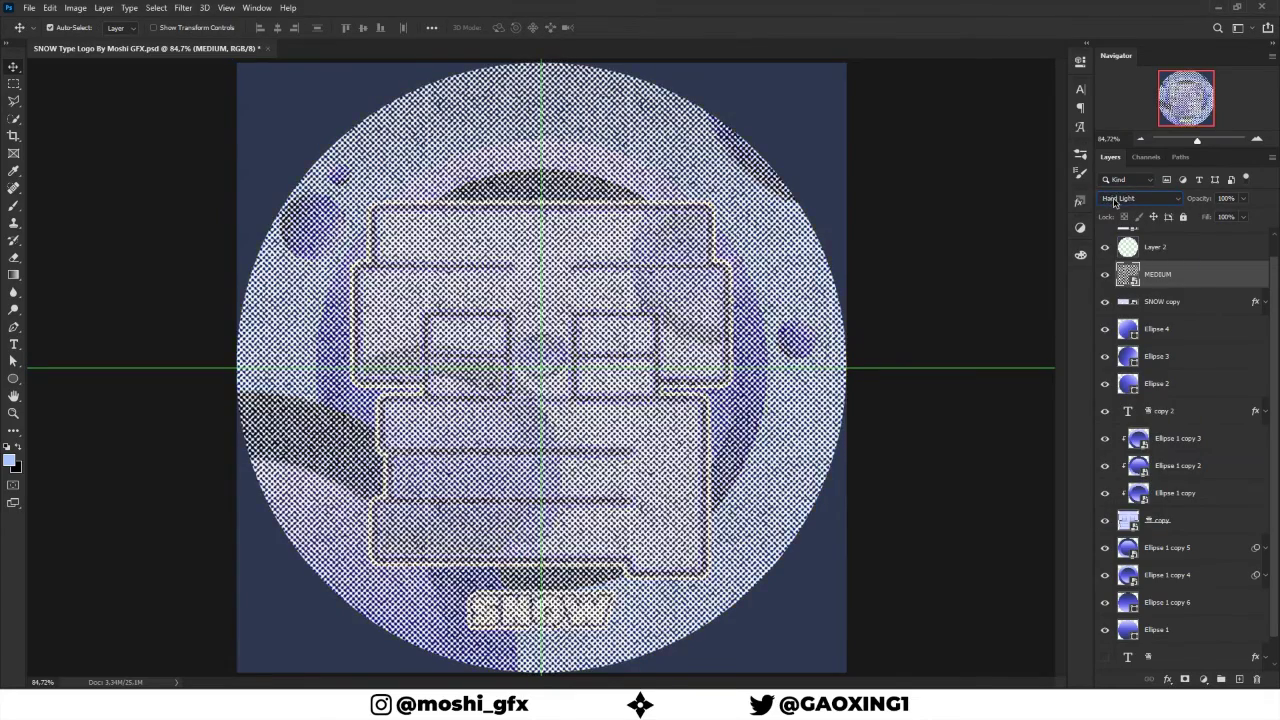
scroll(1135, 200, "down", 3)
scroll(1125, 201, "down", 3)
scroll(1115, 203, "down", 3)
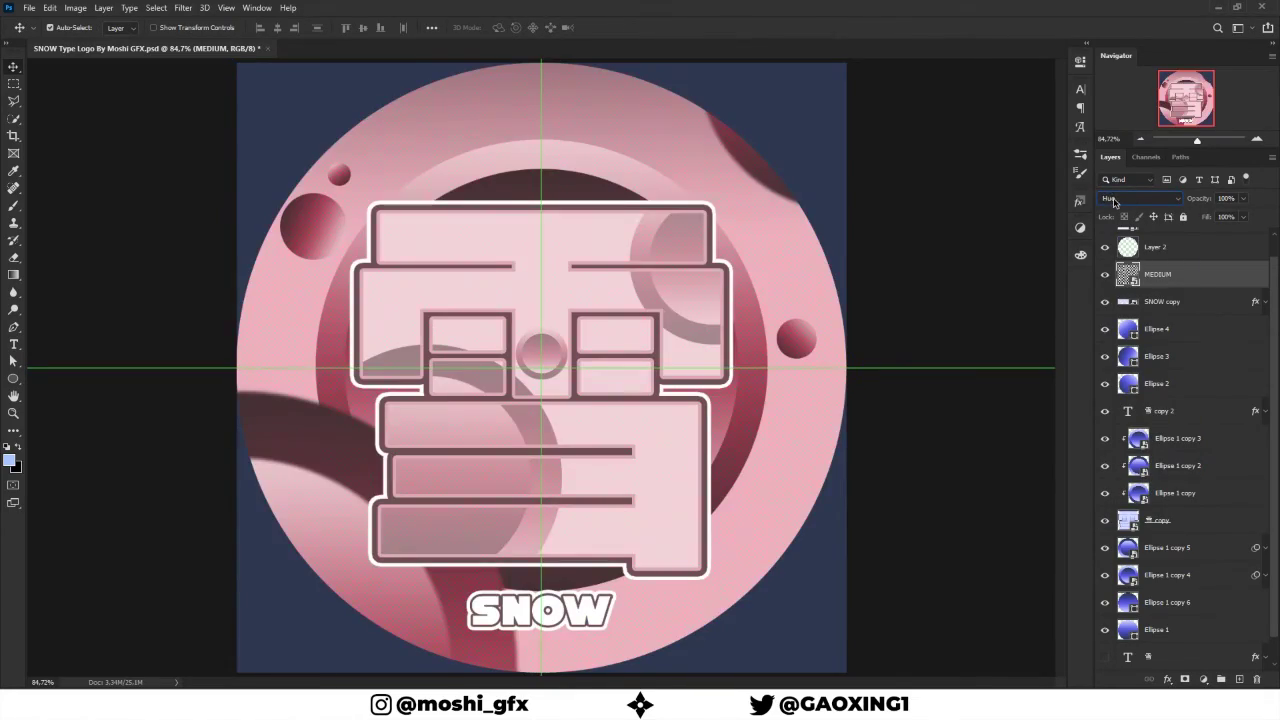
scroll(1114, 201, "down", 2)
key("Delete")
key("alt+Tab")
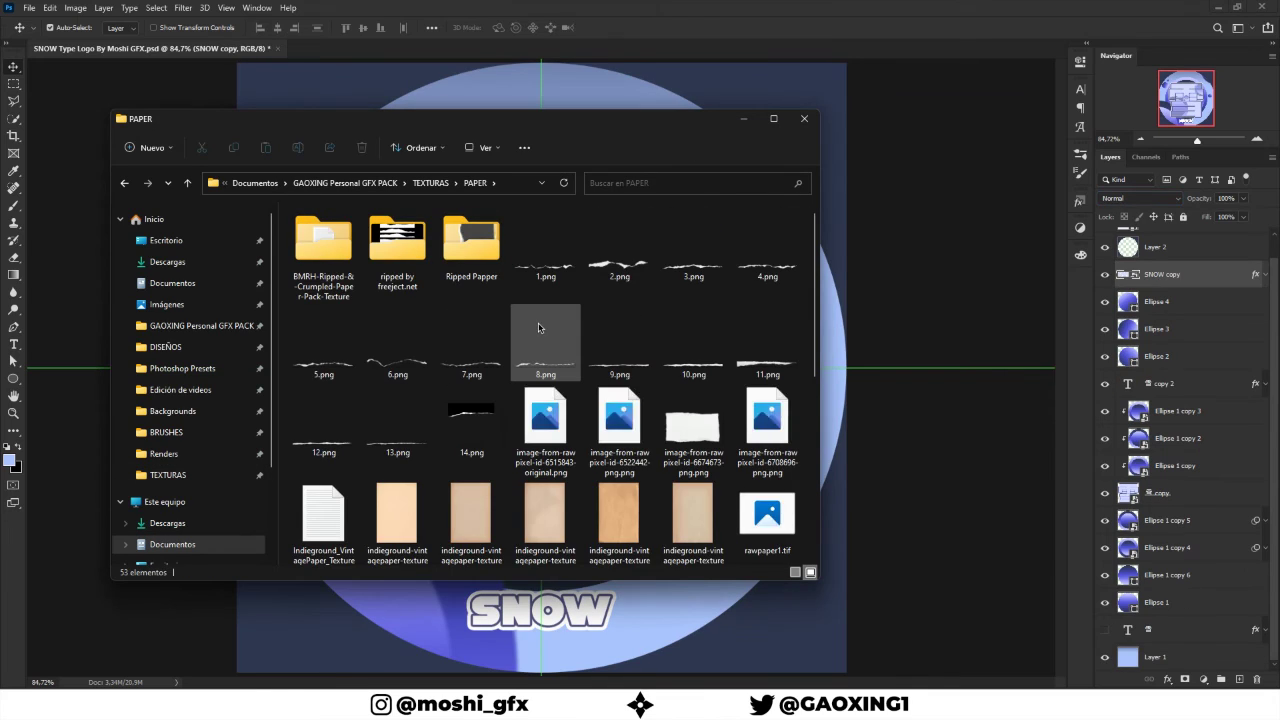
scroll(538, 327, "down", 5)
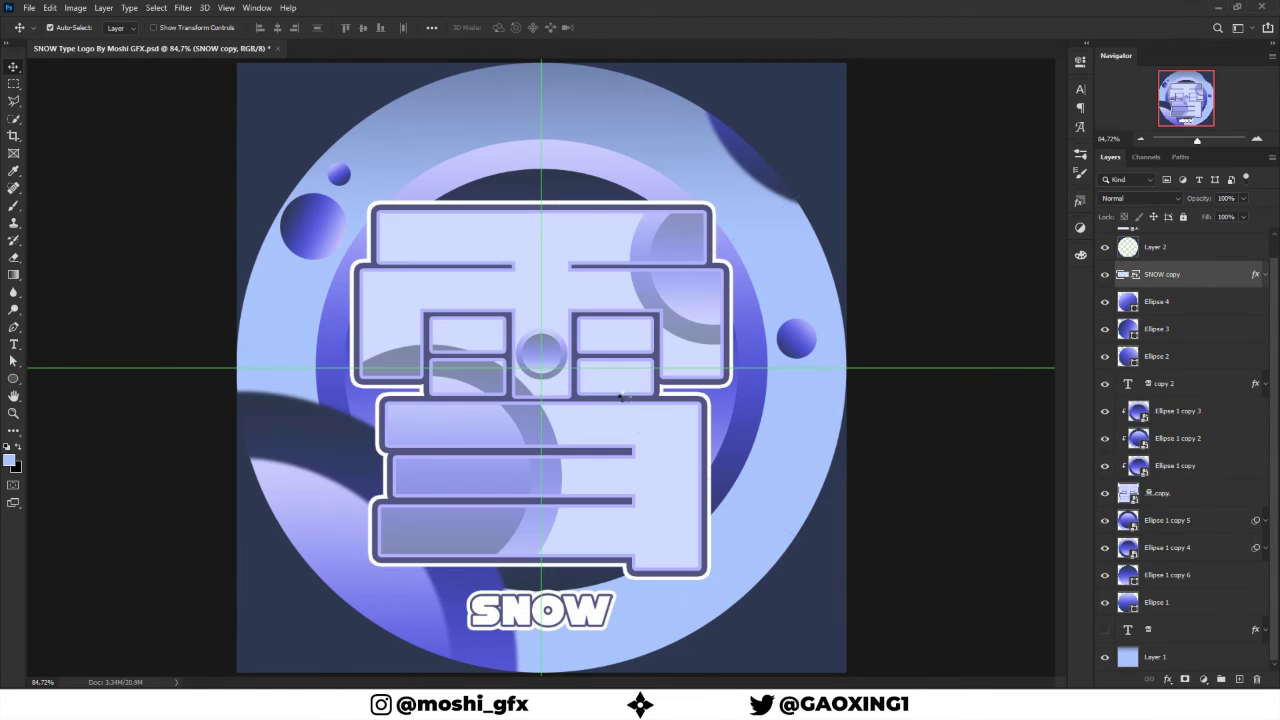
Place the white paper texture over the artwork and try darkening blend modes on it
left_click_drag(594, 583, 809, 374)
key("Return")
left_click(1130, 198)
key("Down")
key("Down")
key("Down")
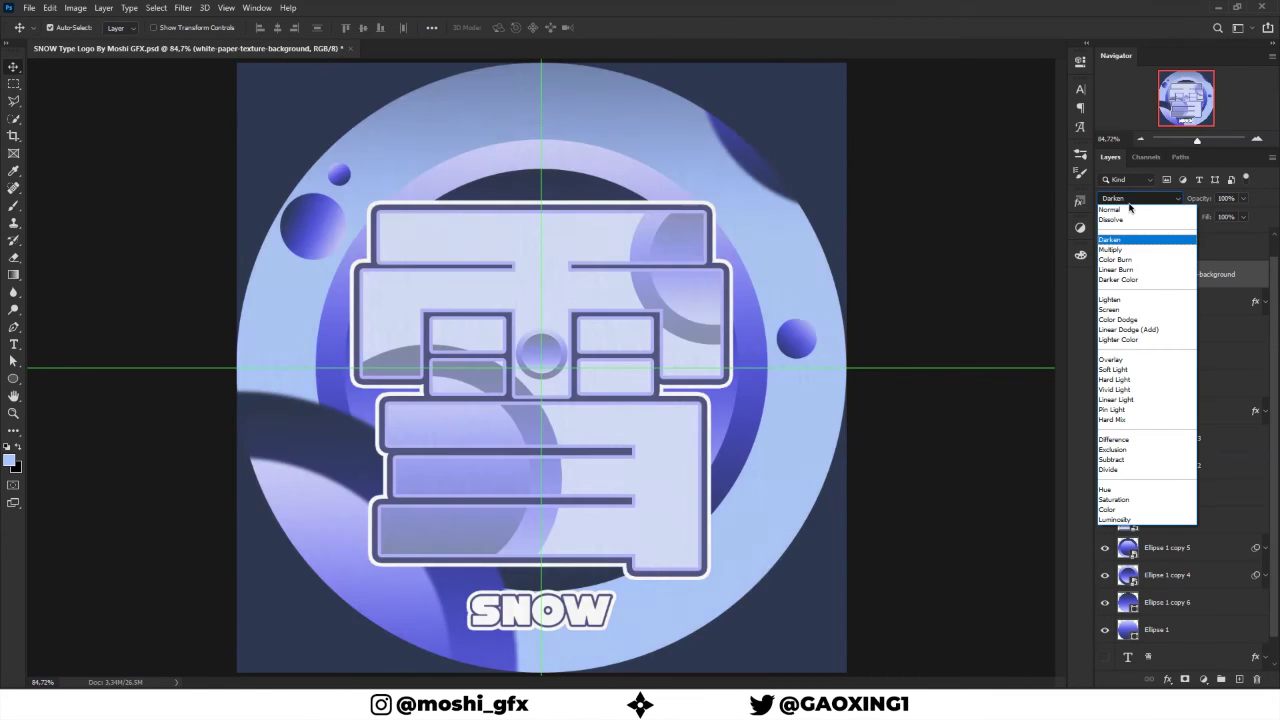
key("Down")
key("Down")
key("Down")
key("Down")
key("Return")
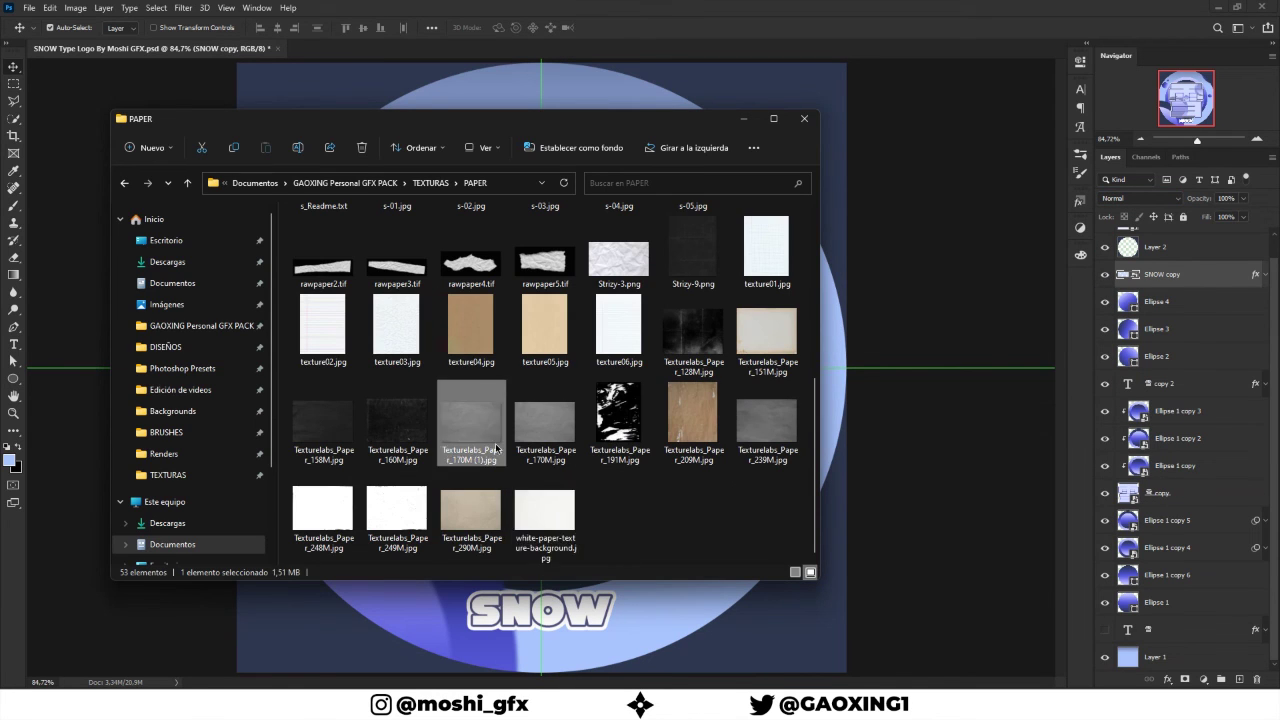
Enlarge the Texturelabs_Paper_170M texture over the circle and commit it in Darker Color mode
left_click_drag(496, 449, 540, 63)
key("Return")
left_click(1138, 198)
scroll(1138, 198, "down", 5)
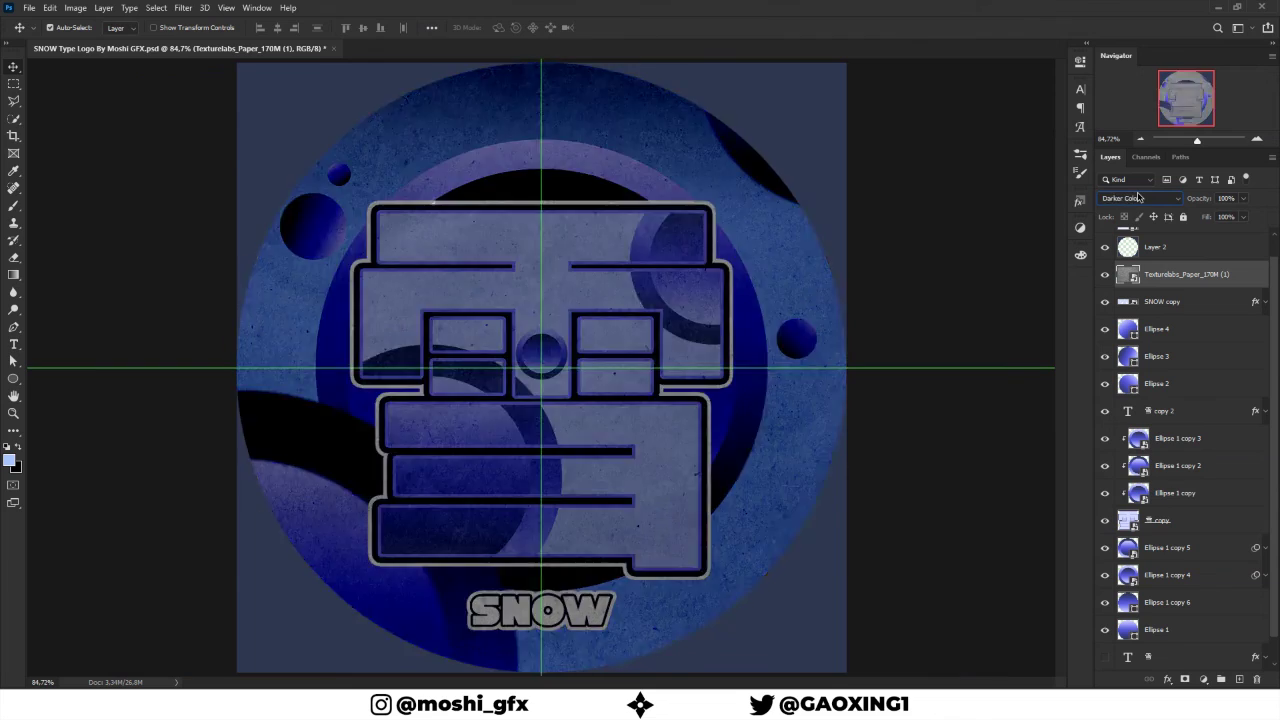